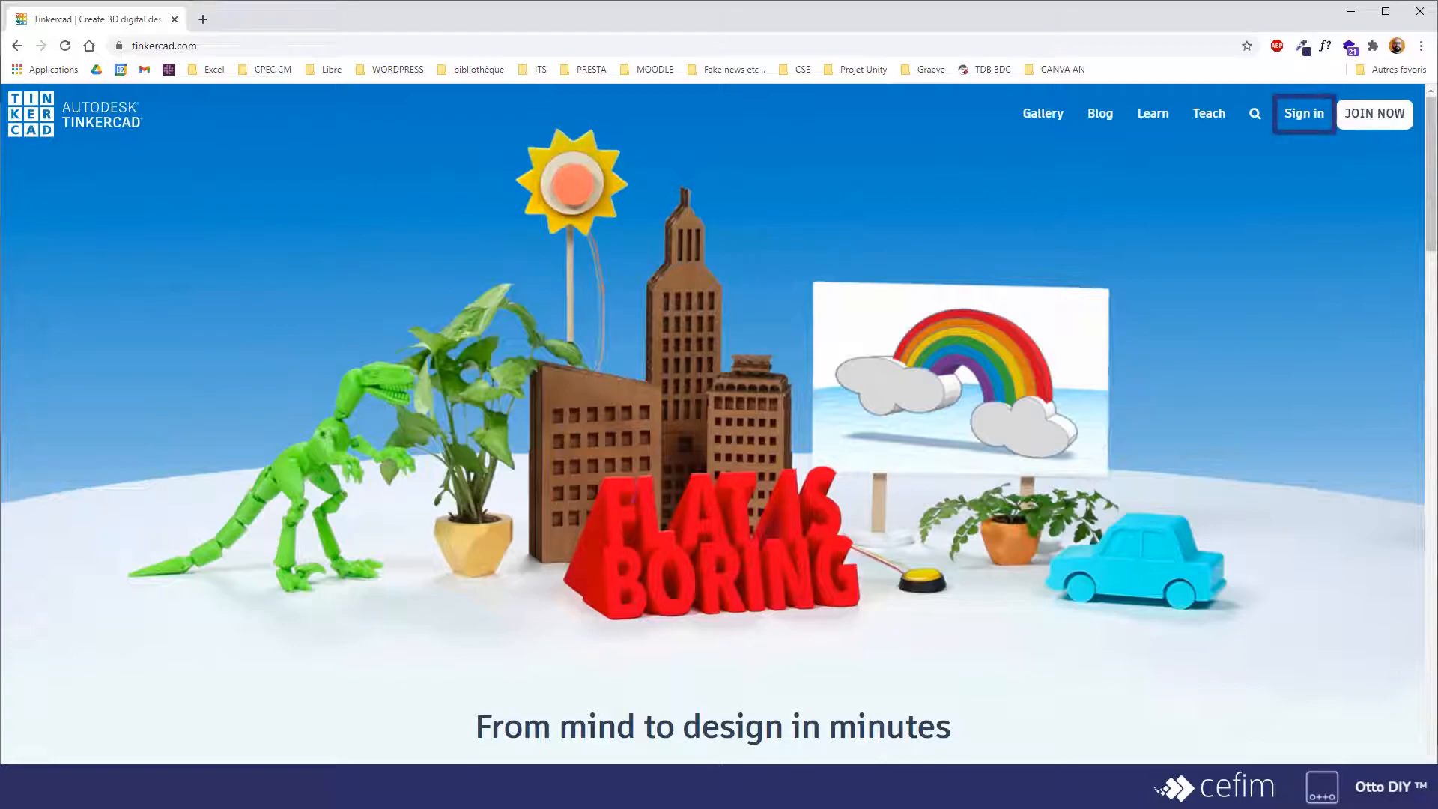
# Sign in with the Google account option and create a new 3D design.
pyautogui.click(1298, 115)
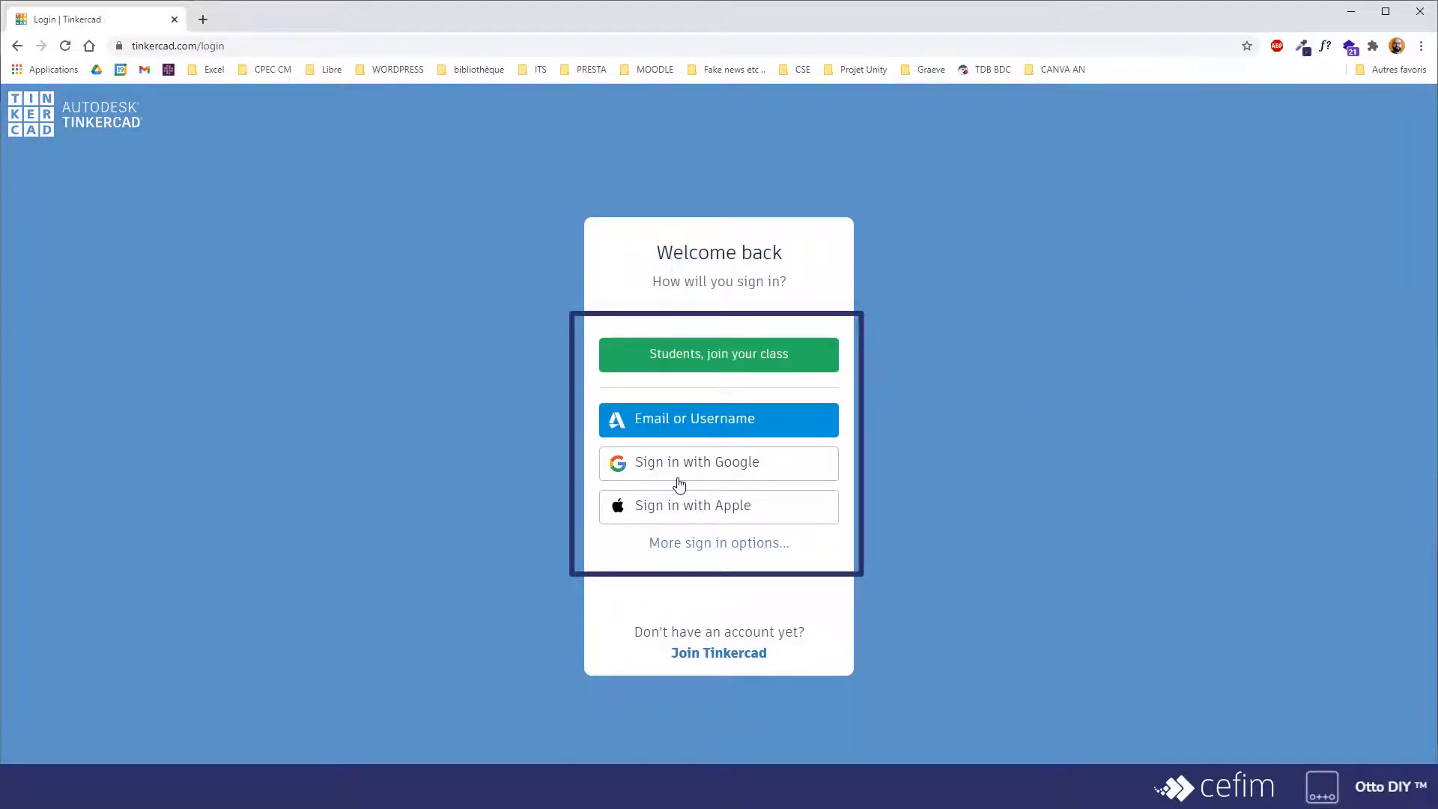
pyautogui.click(702, 475)
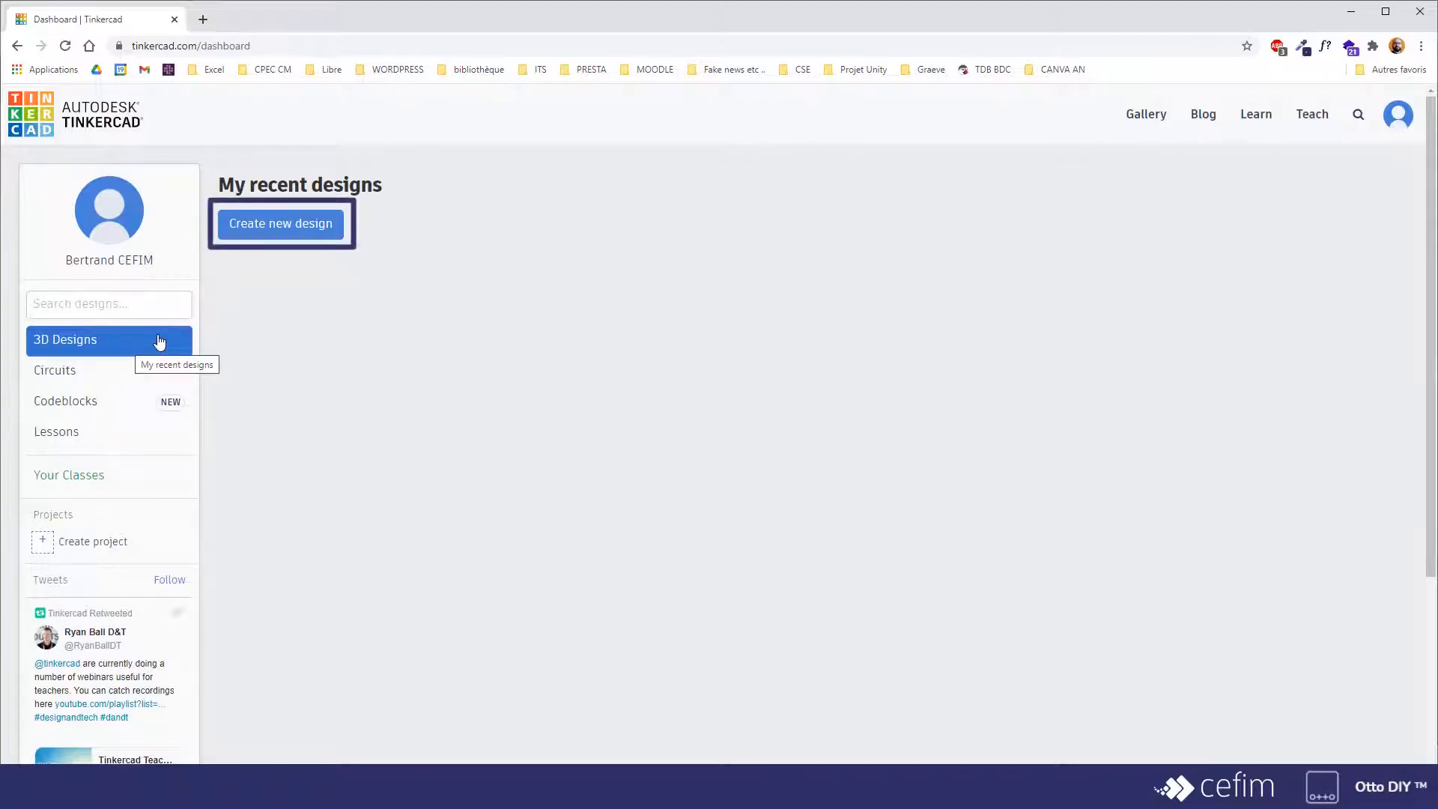
pyautogui.click(281, 228)
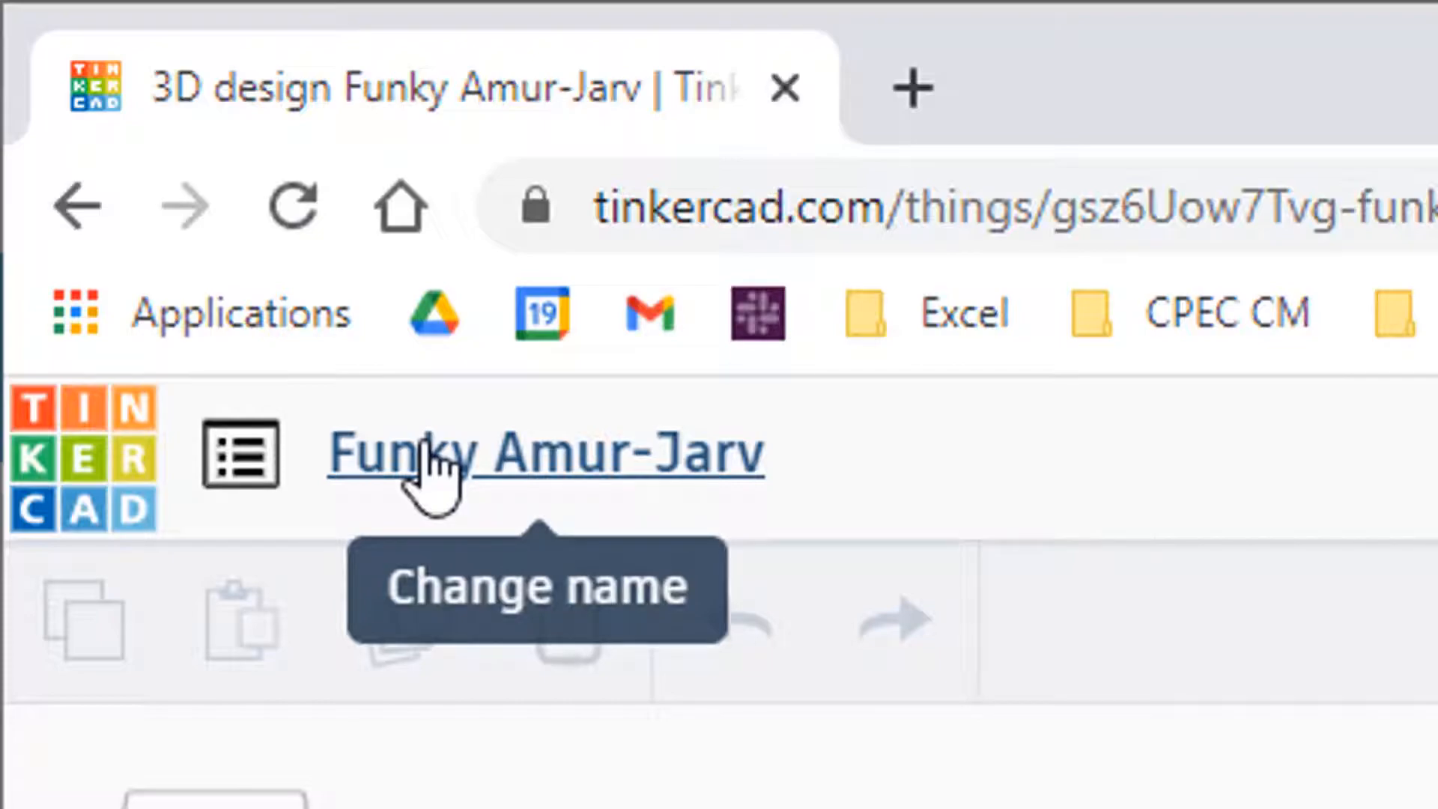
# Rename the design as "Camera Movements and basic shapes".
pyautogui.click(433, 472)
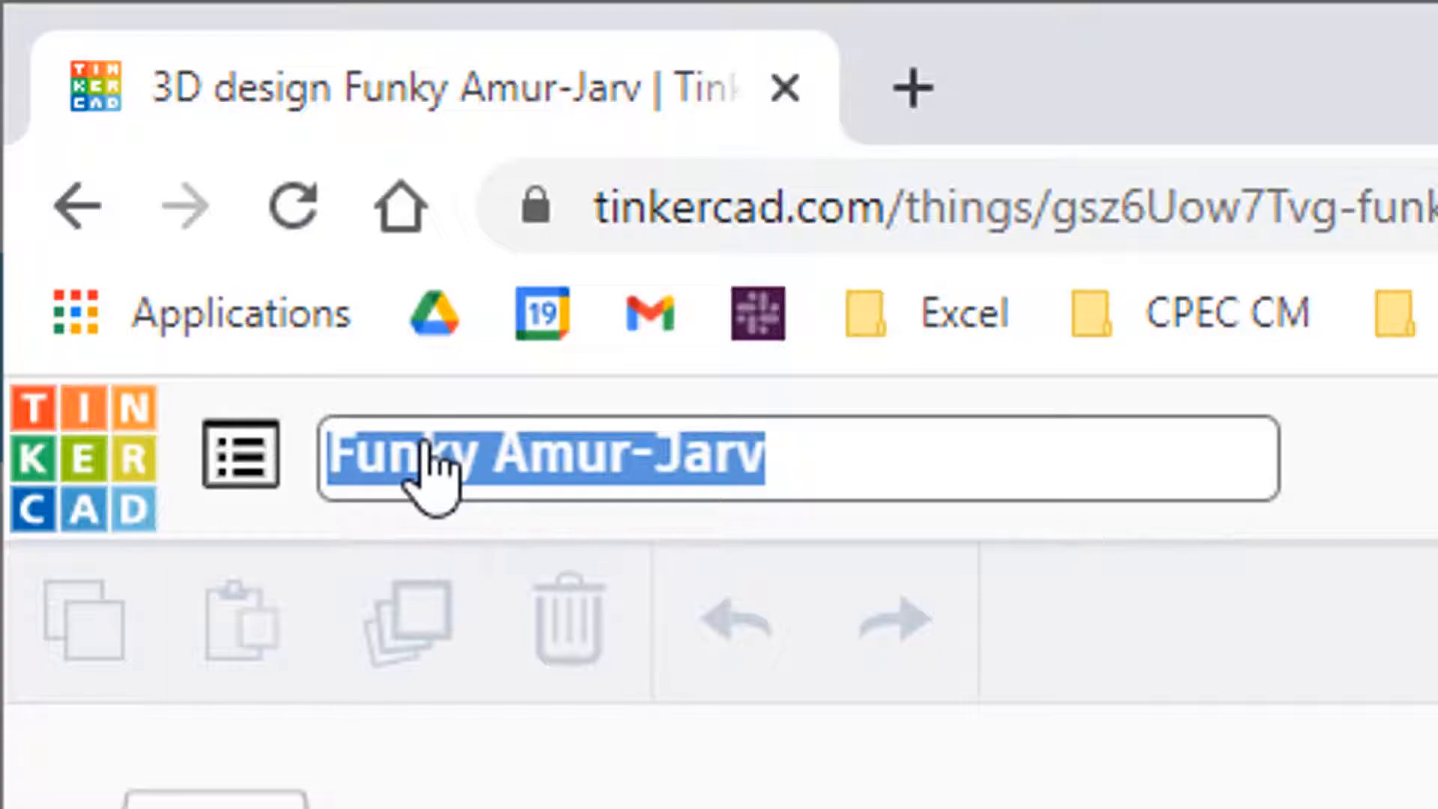
pyautogui.write('Ca')
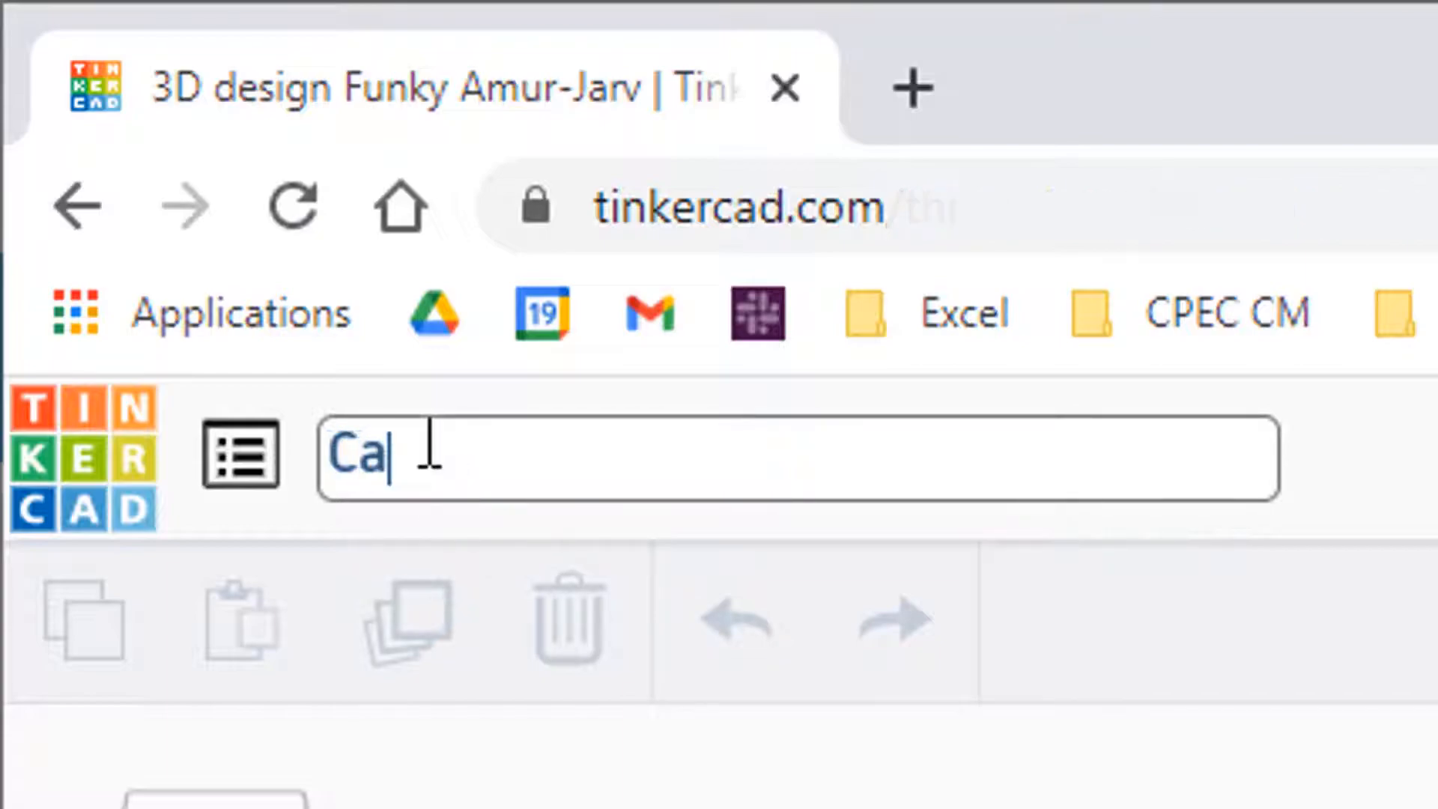
pyautogui.write('mera Movements and basic shapes')
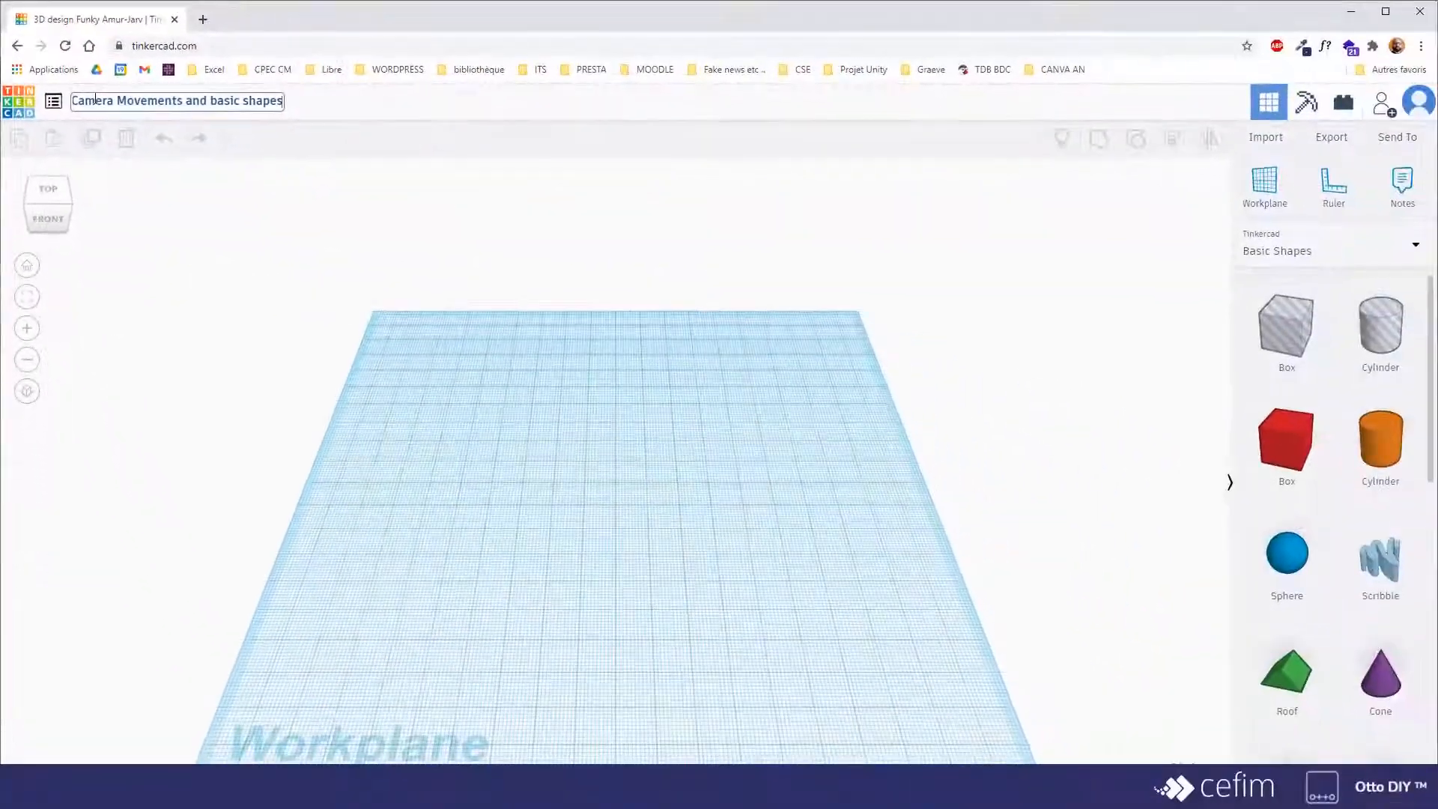
pyautogui.press('Return')
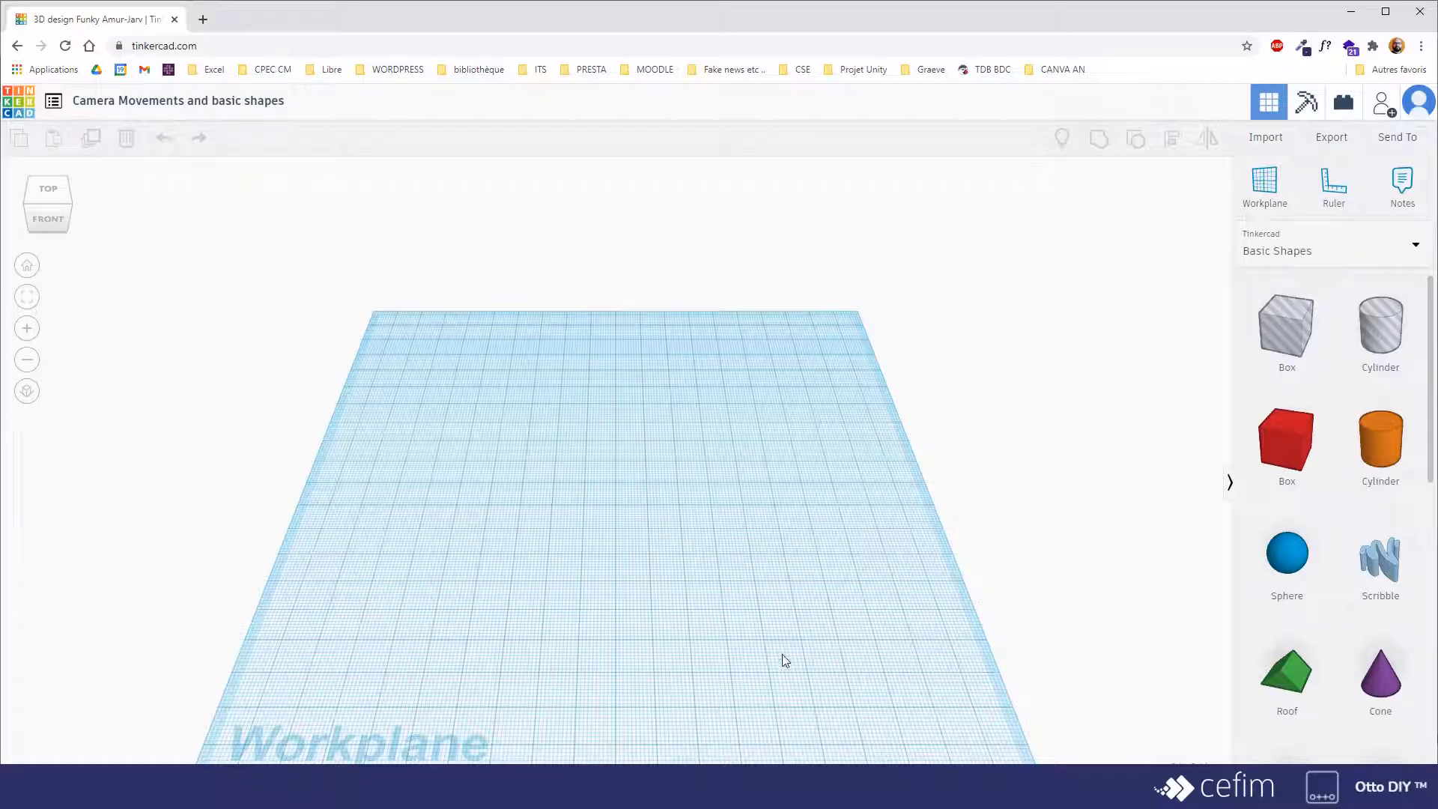
# Preview the design in the Blocks and Bricks modes and return to the 3D design workspace.
pyautogui.click(1302, 107)
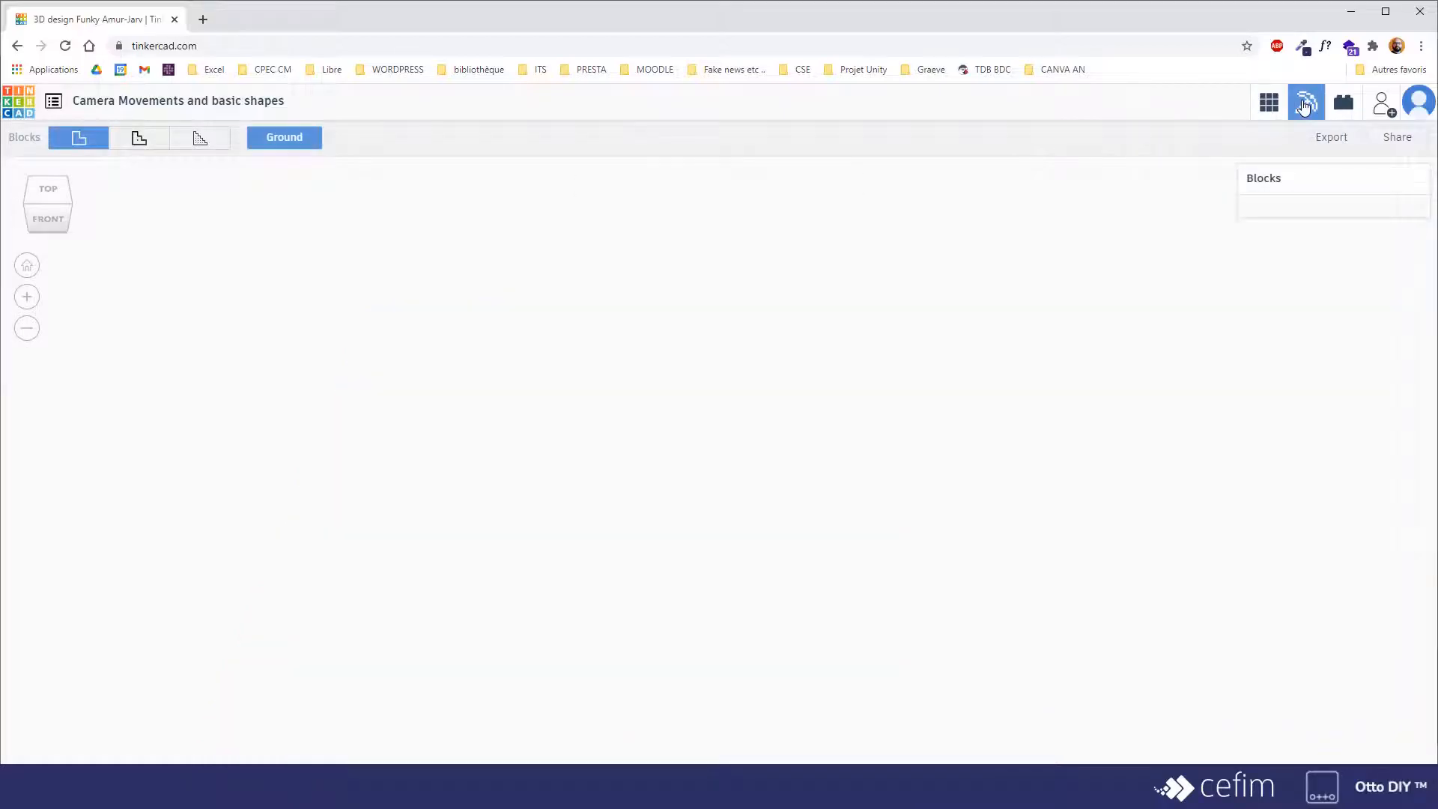
pyautogui.click(1345, 108)
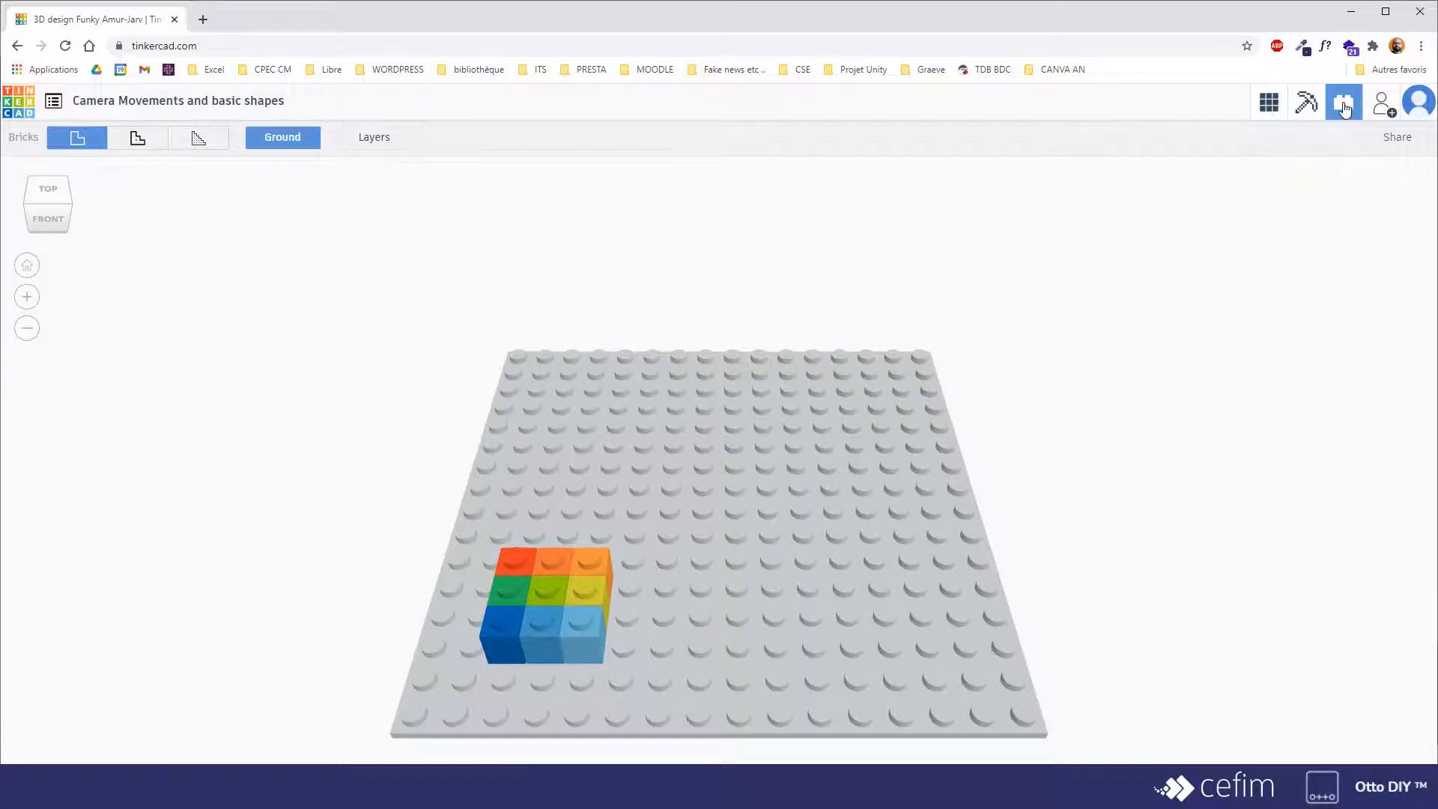
pyautogui.click(1269, 106)
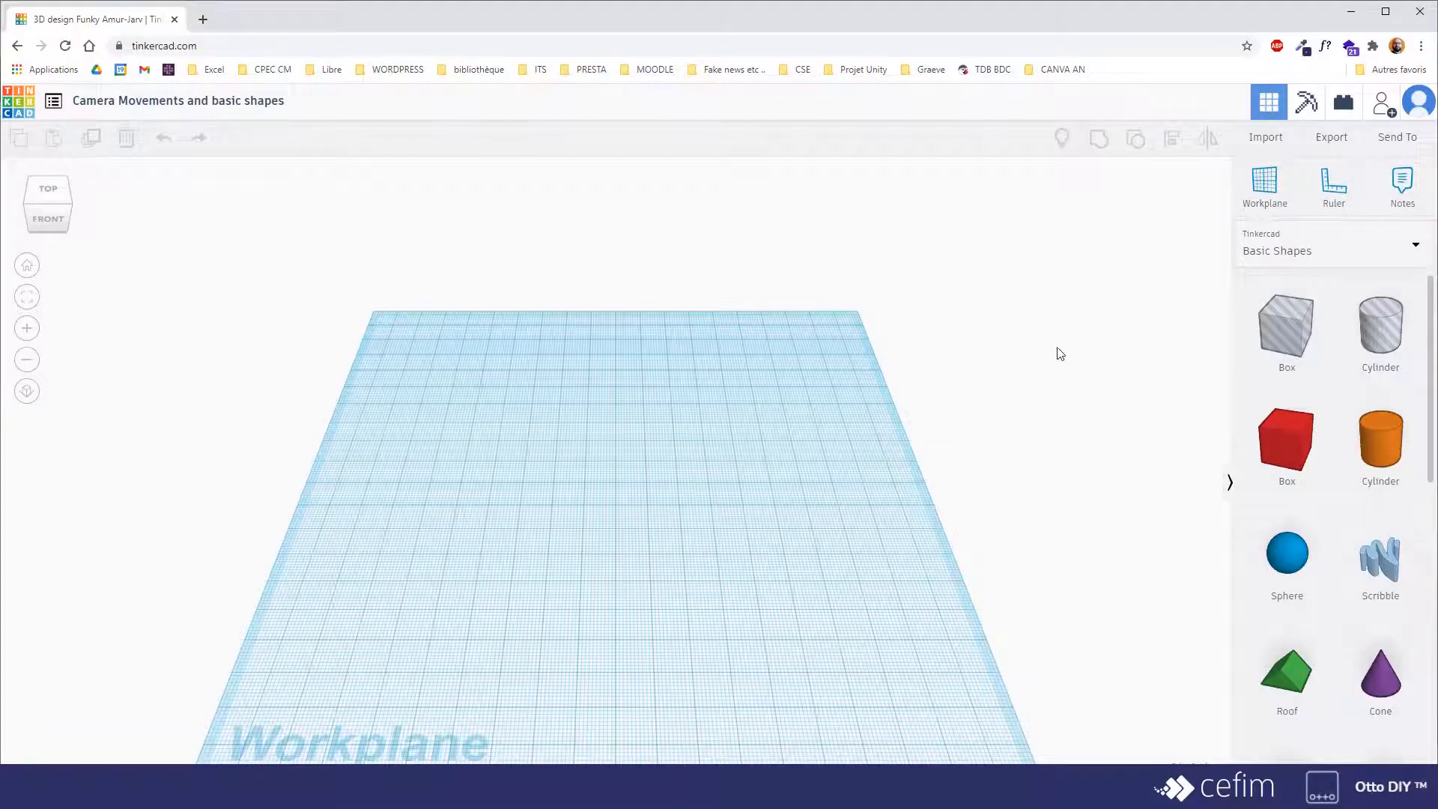
# Generate a new collaboration link for the design, copy it and close the sharing dialog.
pyautogui.click(1382, 112)
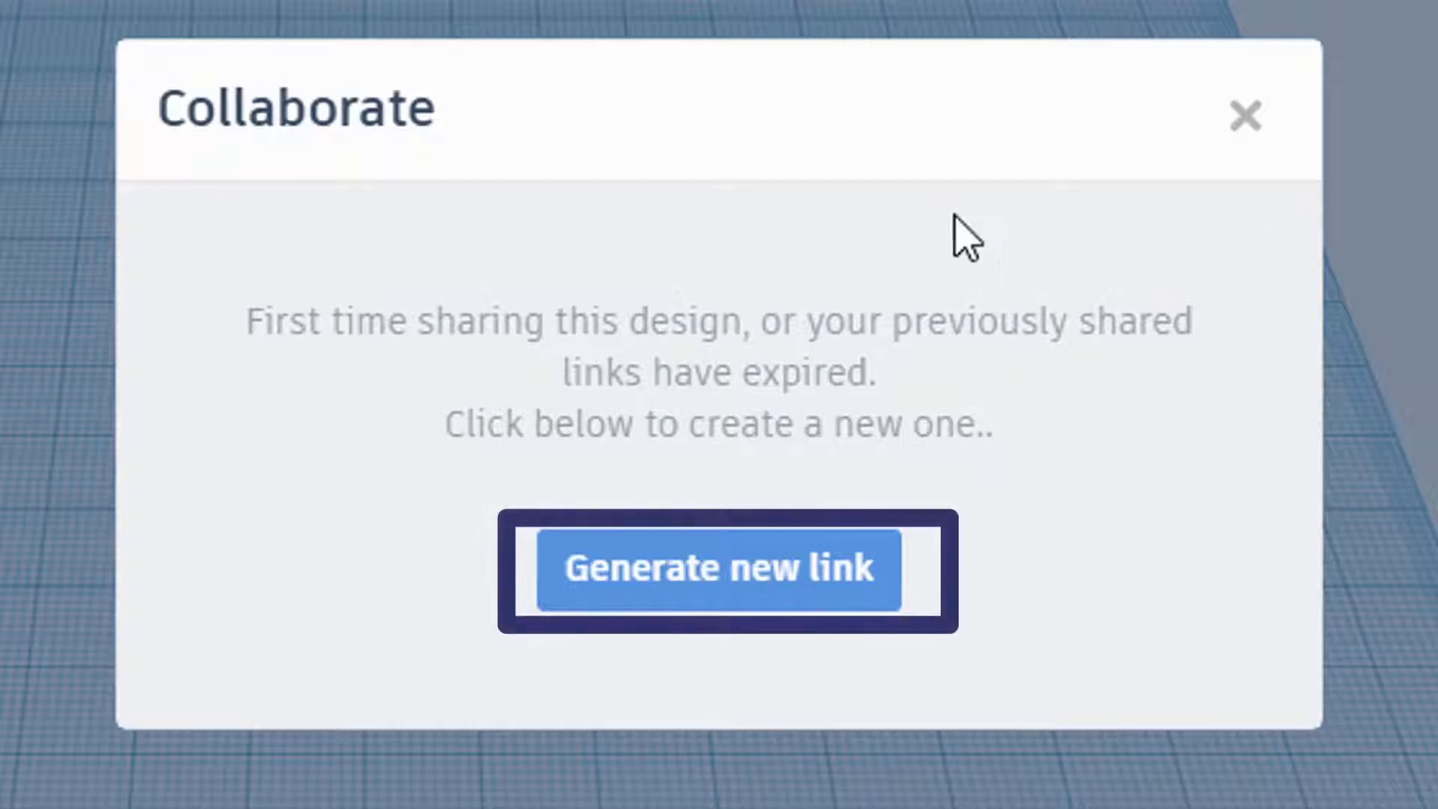
pyautogui.click(717, 607)
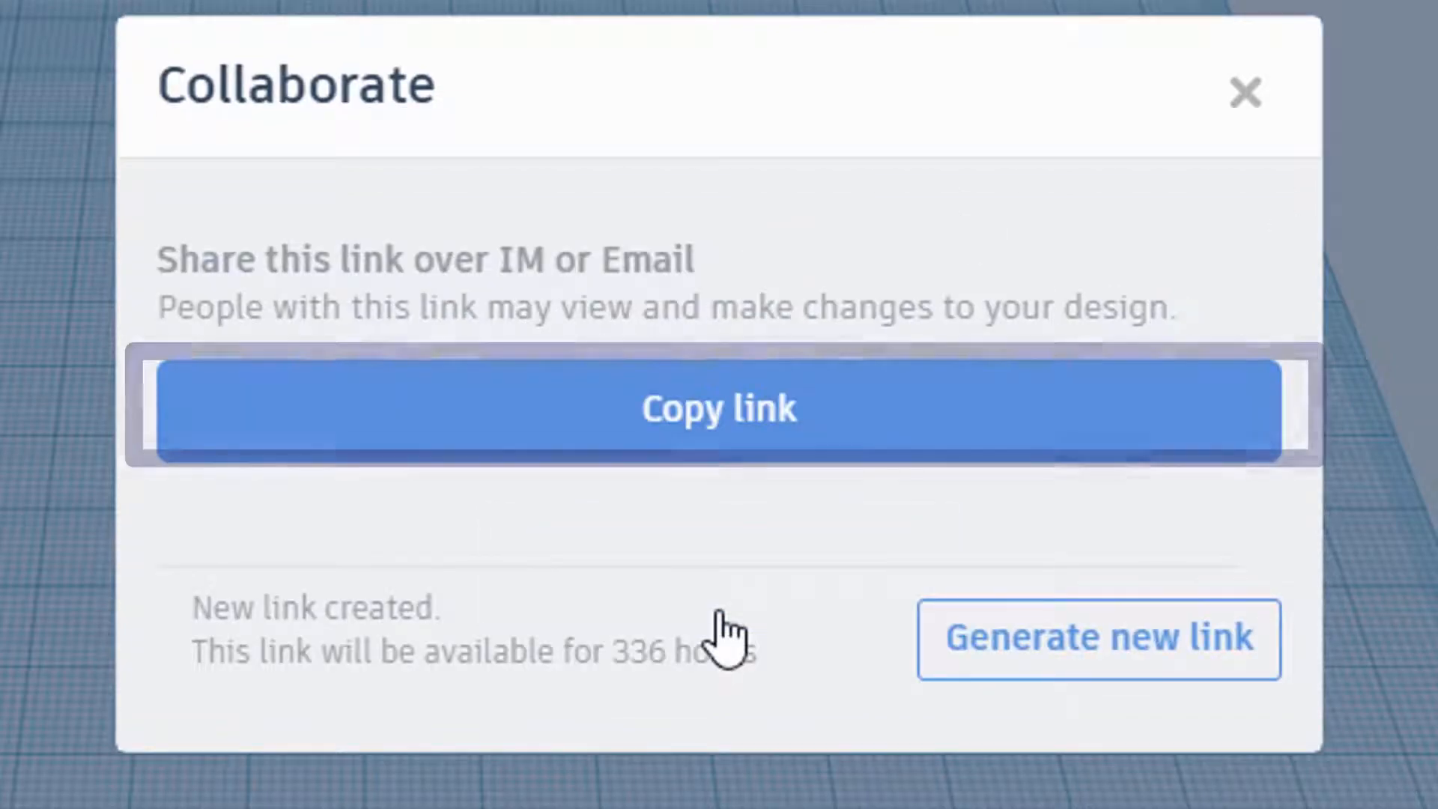
pyautogui.click(717, 411)
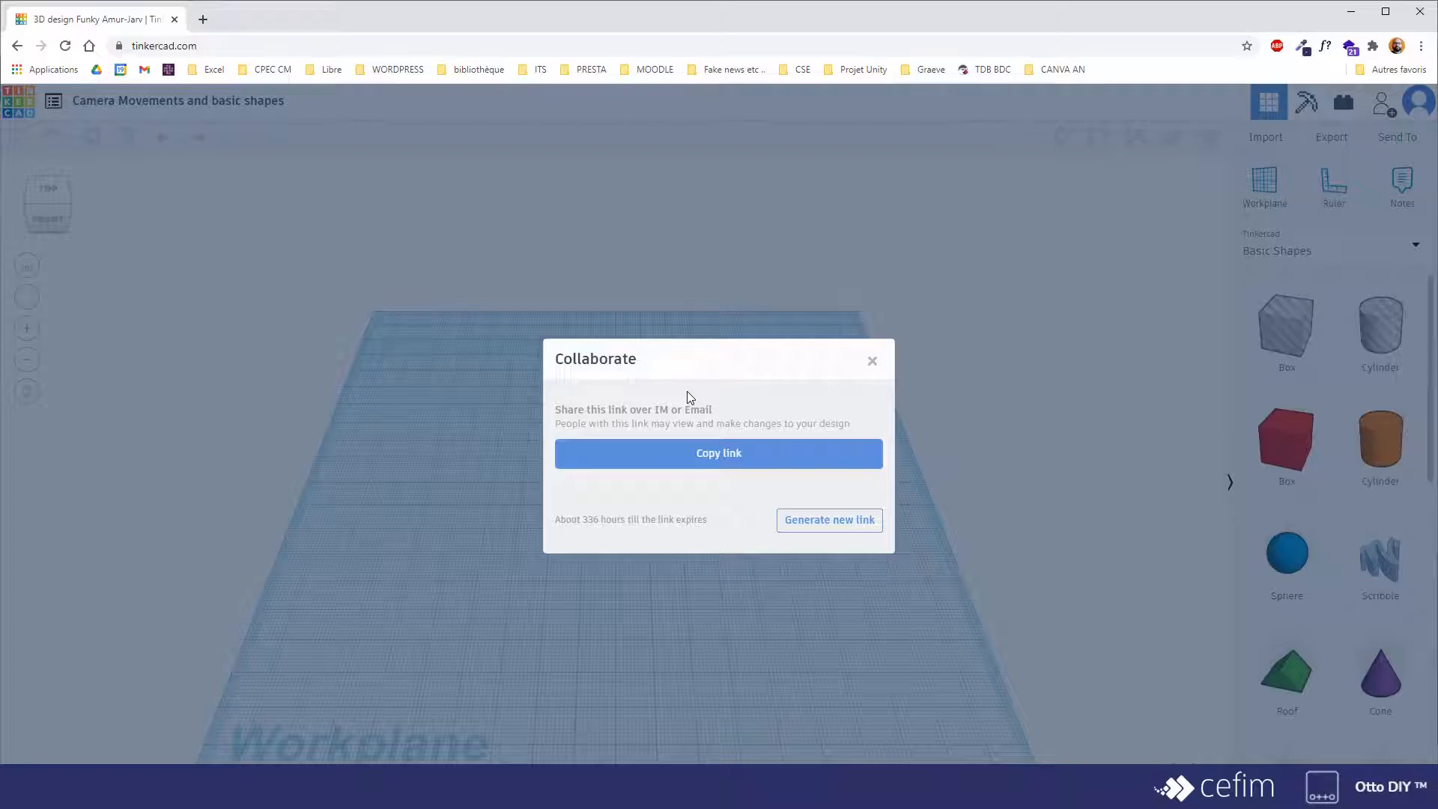
pyautogui.click(1167, 193)
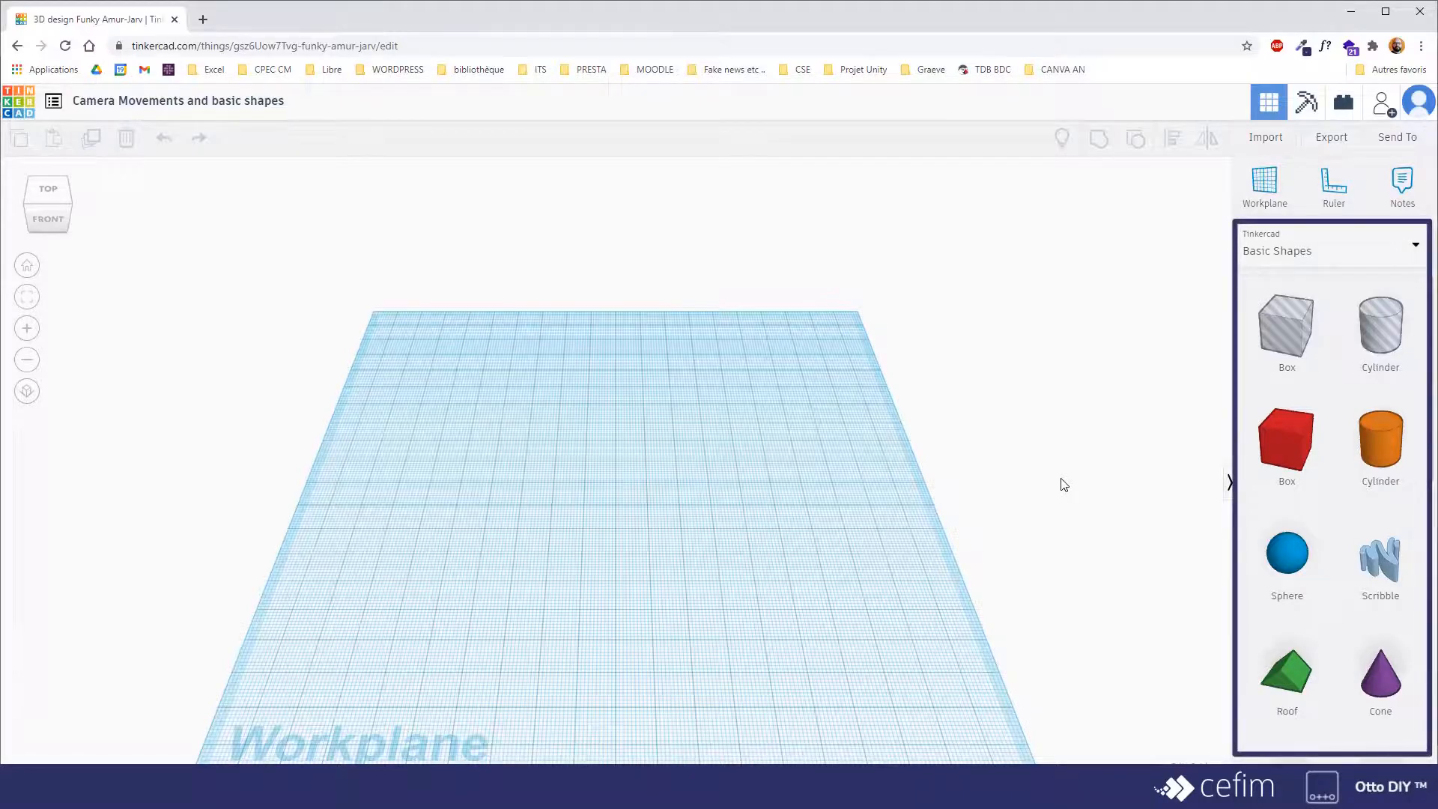
# Place a solid red Box from the Basic Shapes near the centre of the workplane and deselect it.
pyautogui.click(1393, 259)
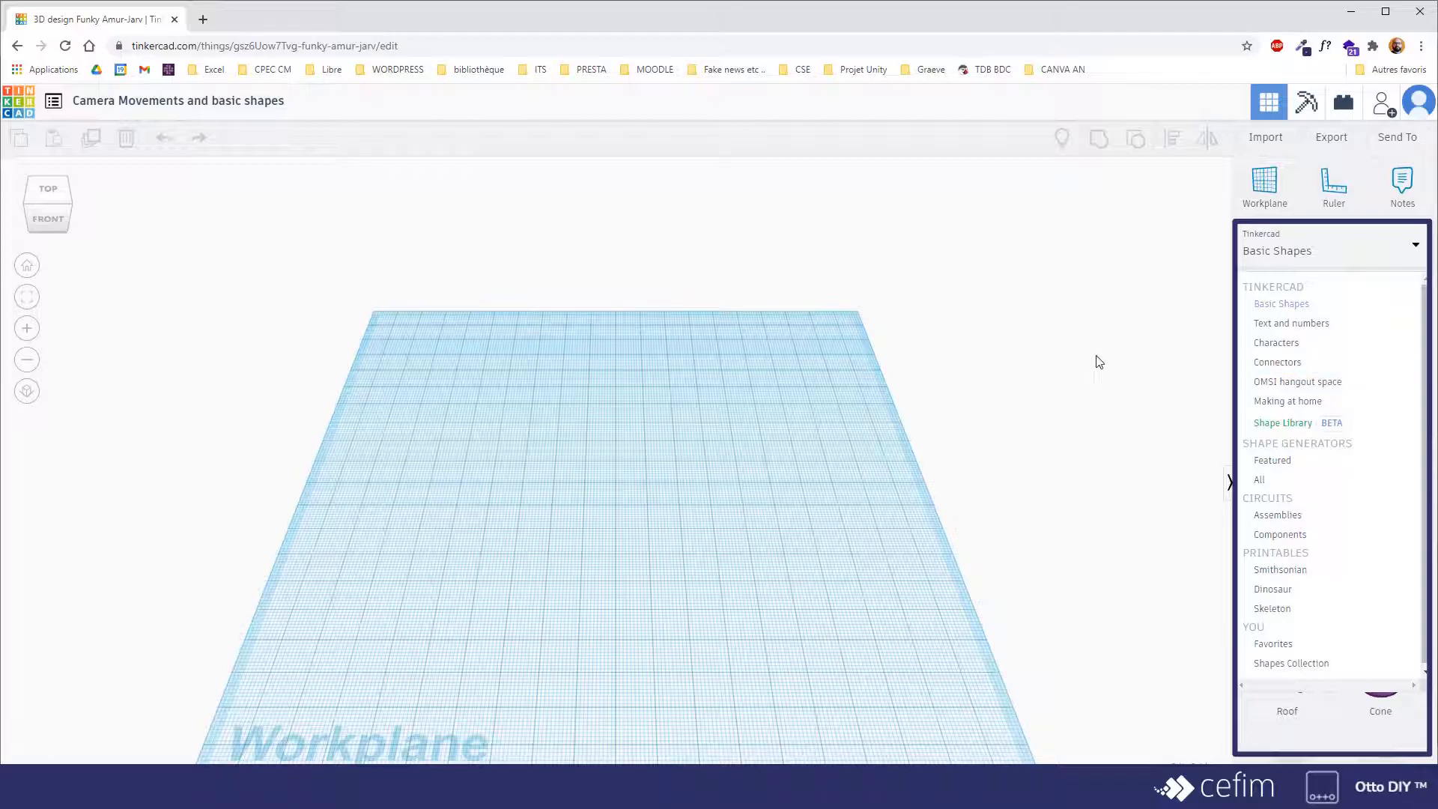
pyautogui.click(1136, 294)
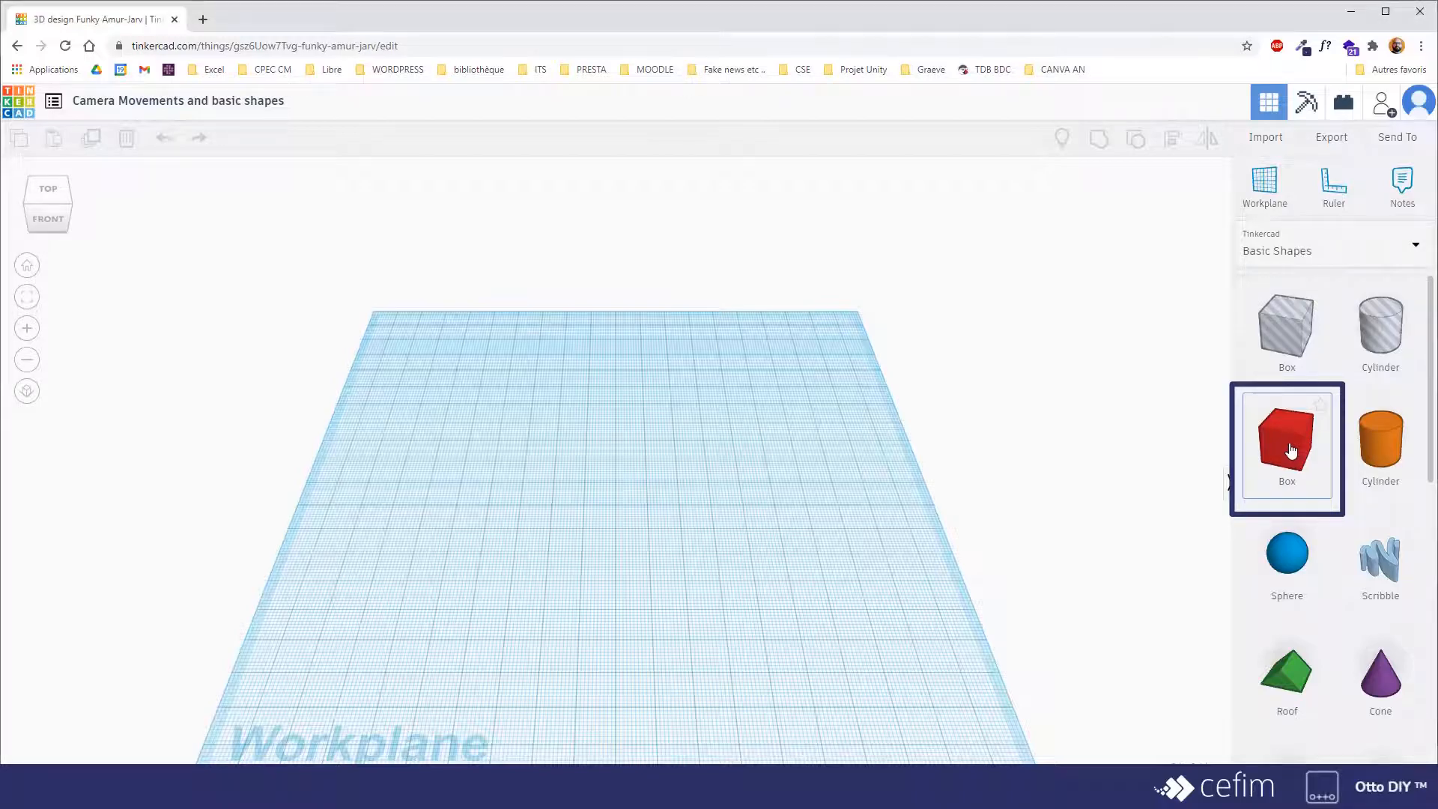
pyautogui.moveTo(1291, 450); pyautogui.dragTo(617, 487)
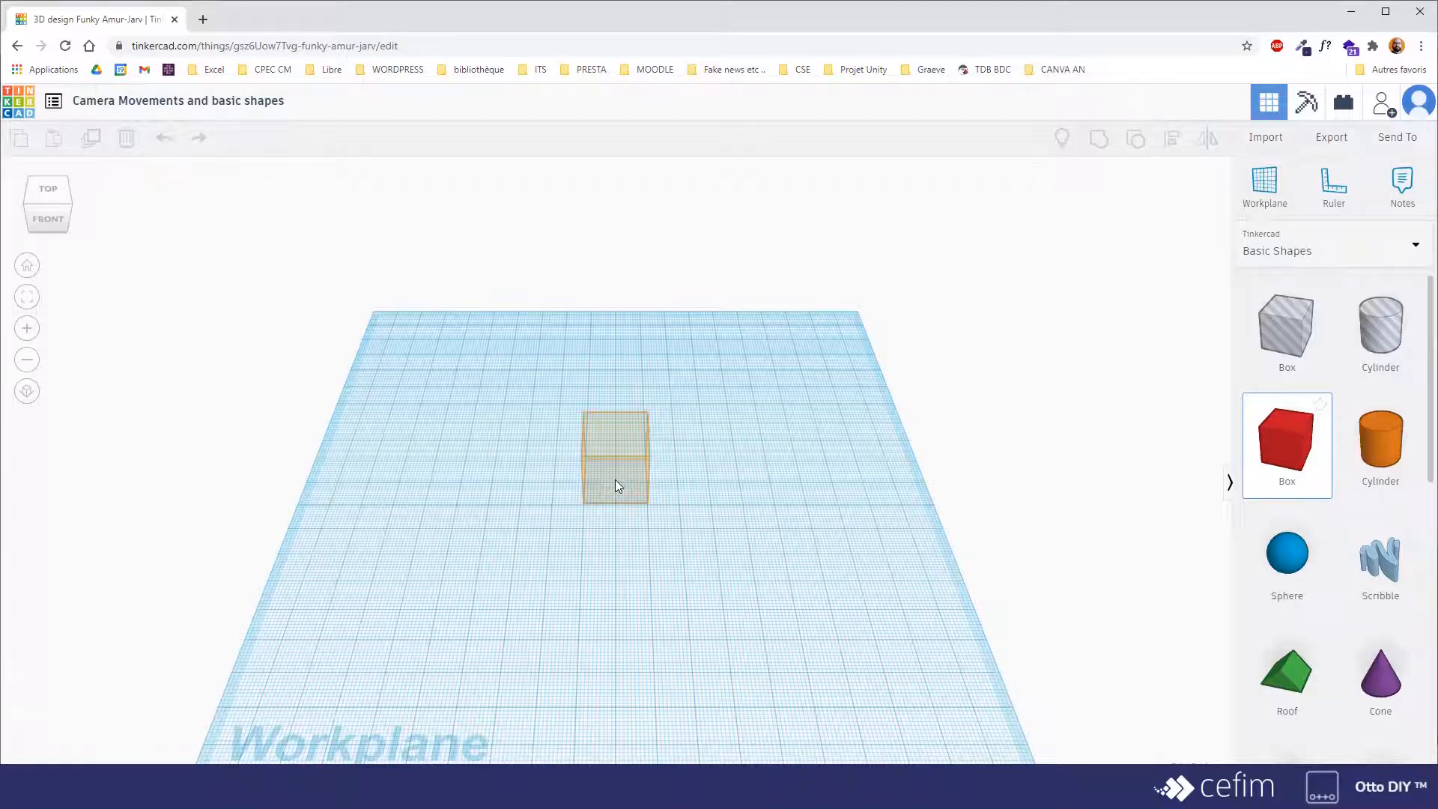
pyautogui.moveTo(615, 482); pyautogui.dragTo(614, 482)
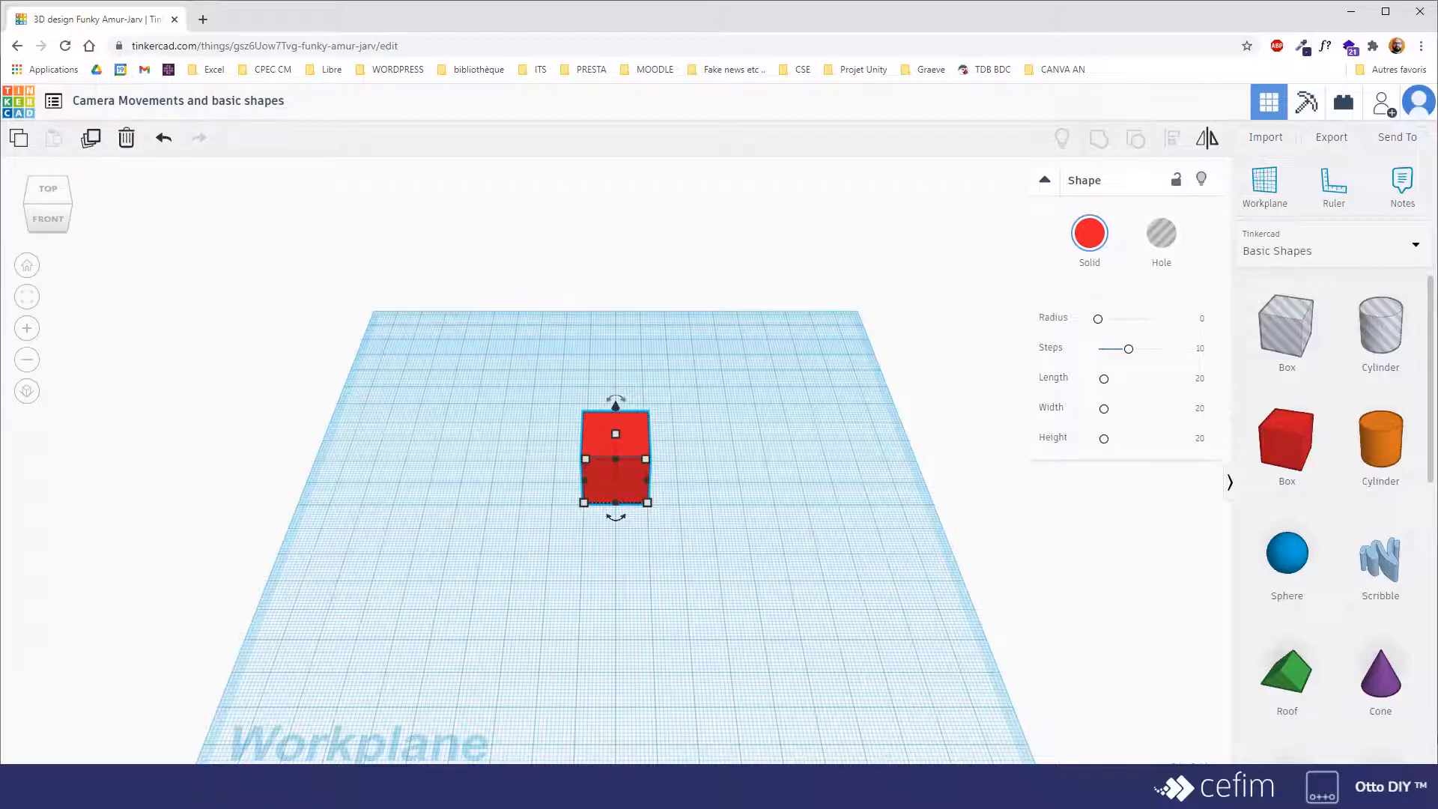
pyautogui.click(95, 196)
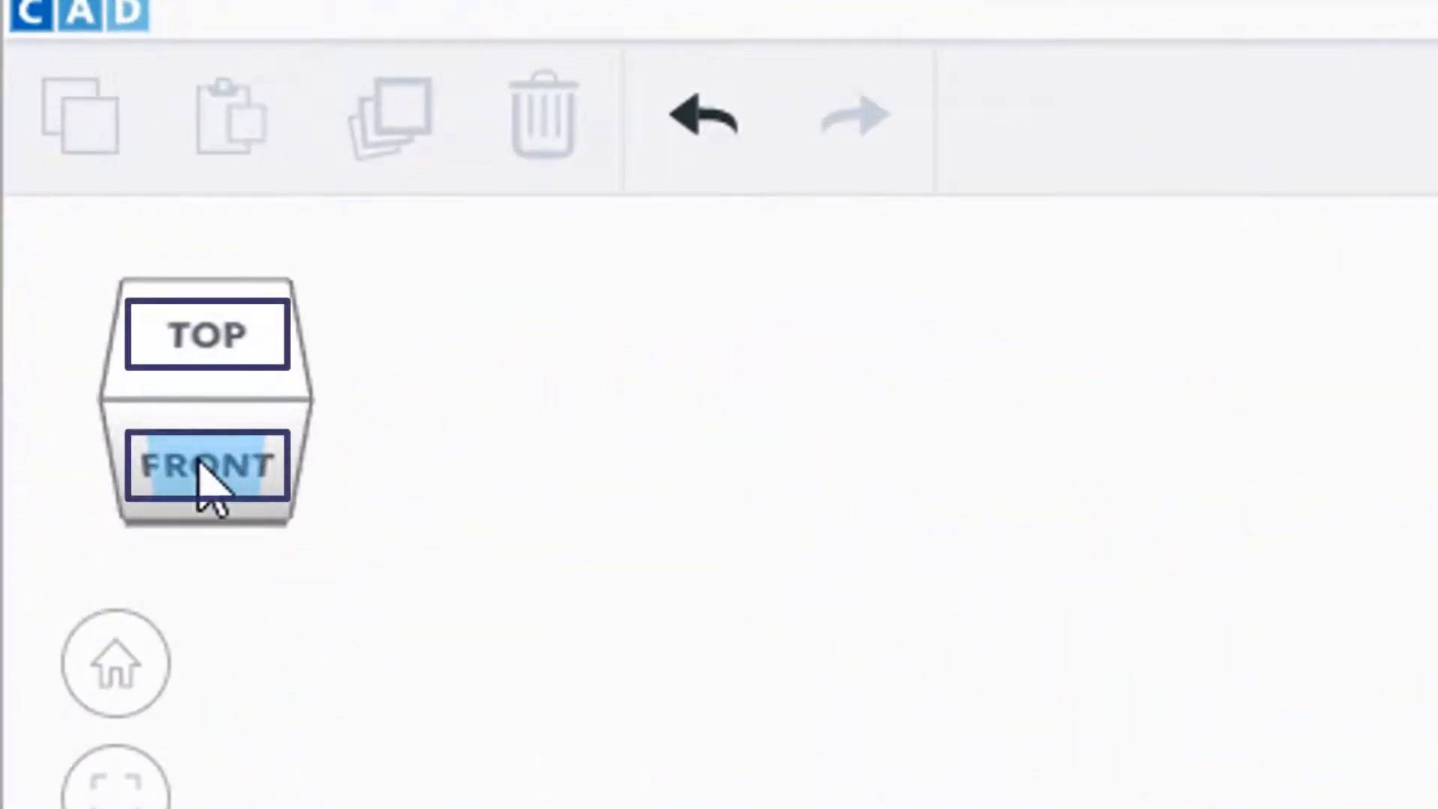
# View the box squarely from the top, right and bottom, and restore the home view.
pyautogui.click(216, 359)
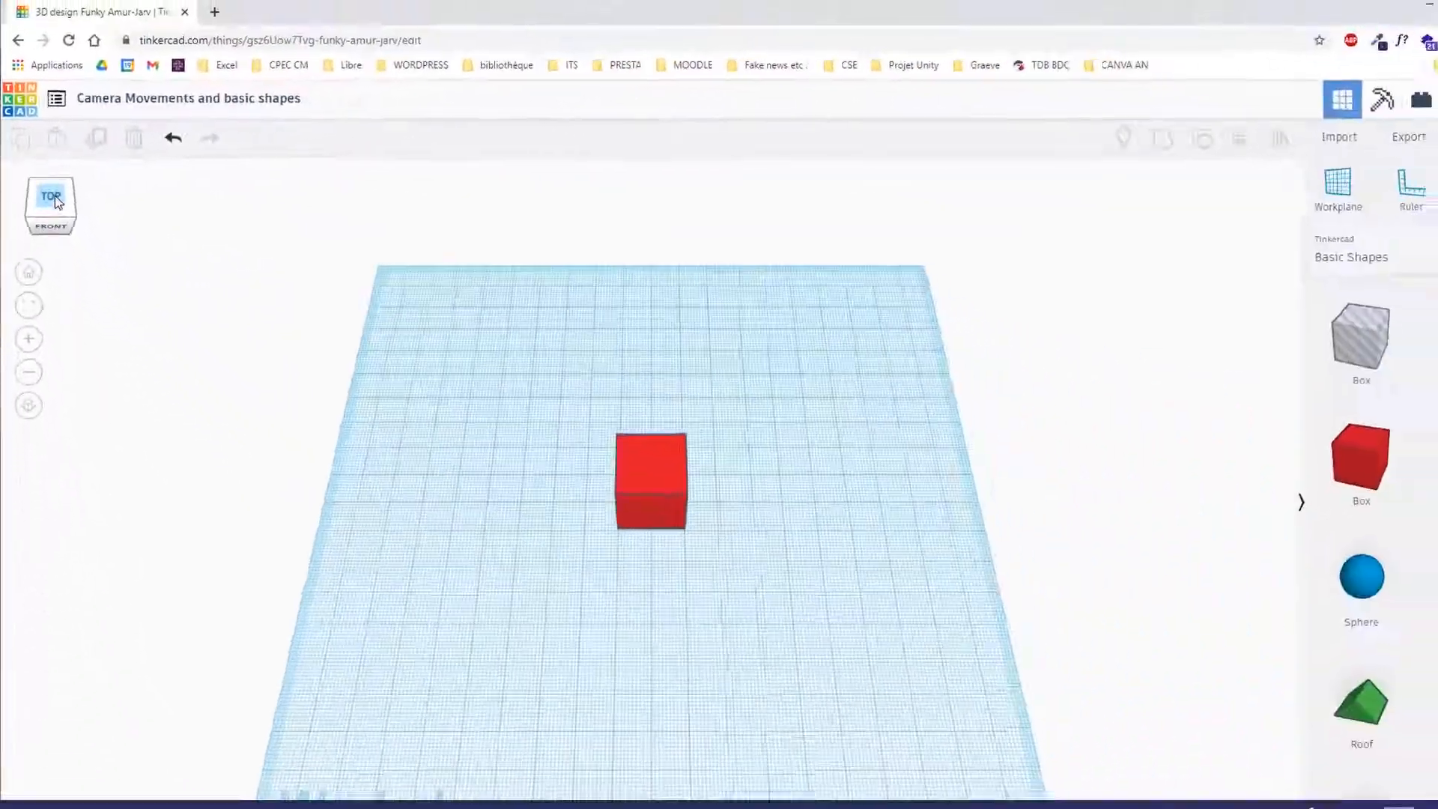
pyautogui.click(51, 198)
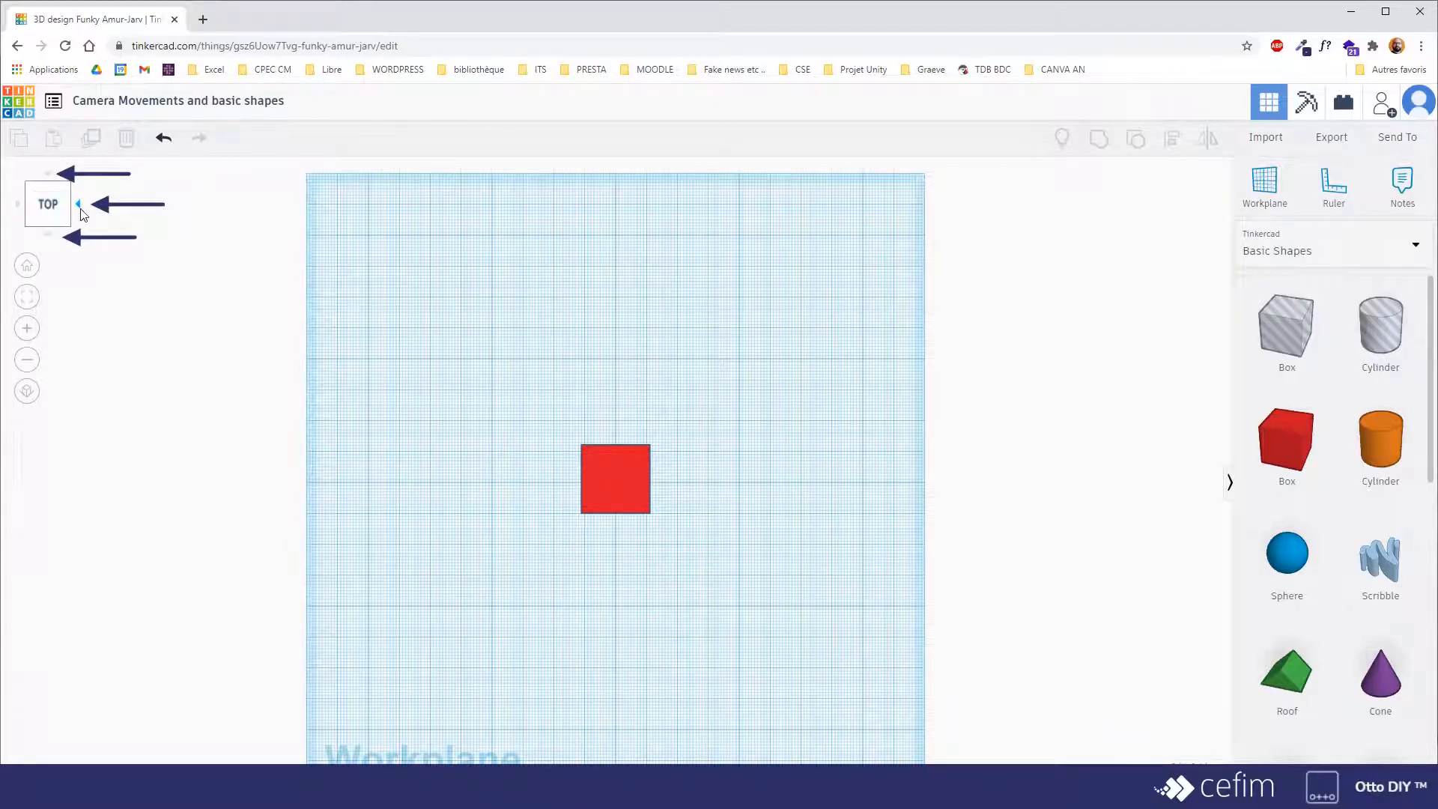
pyautogui.click(78, 204)
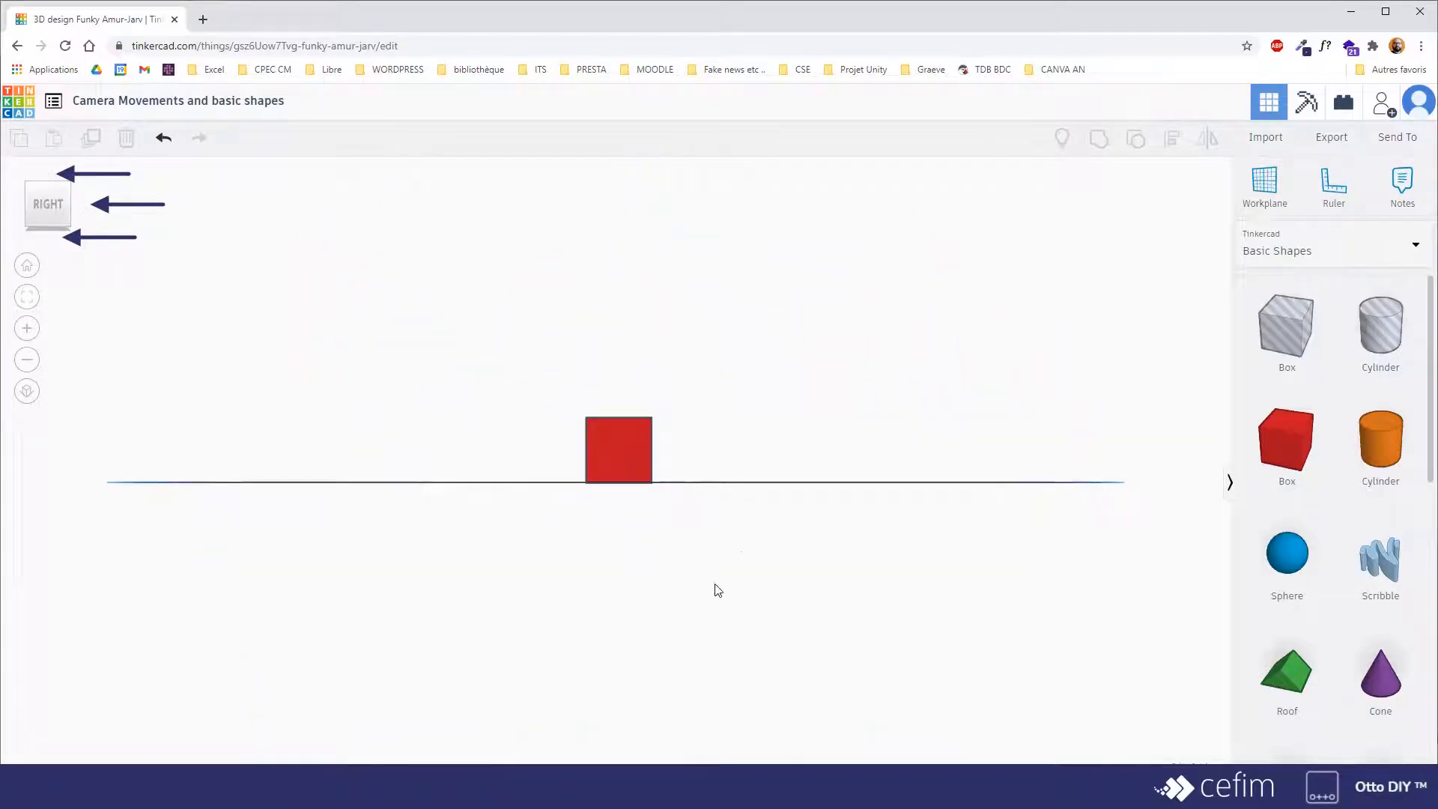
pyautogui.click(49, 236)
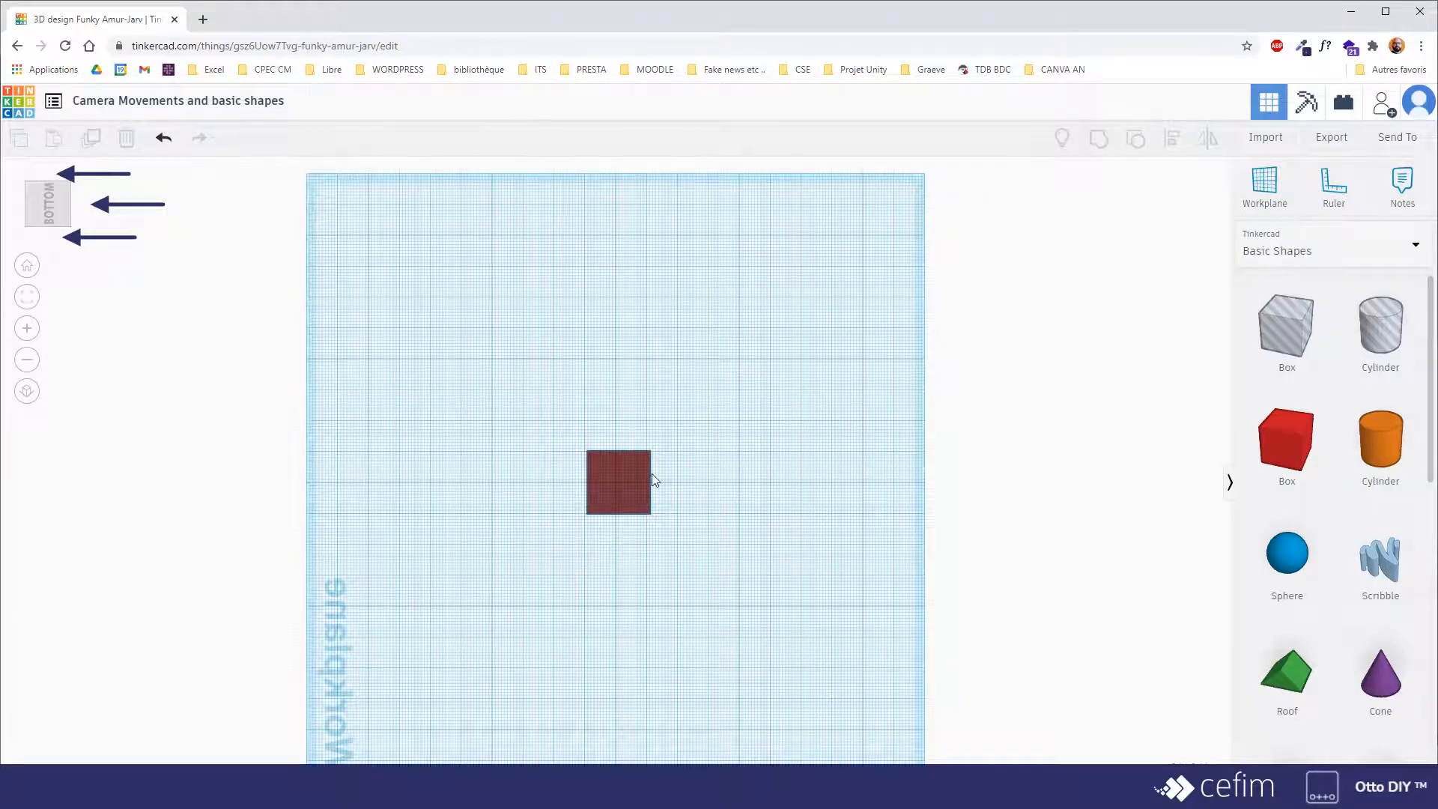
pyautogui.click(27, 265)
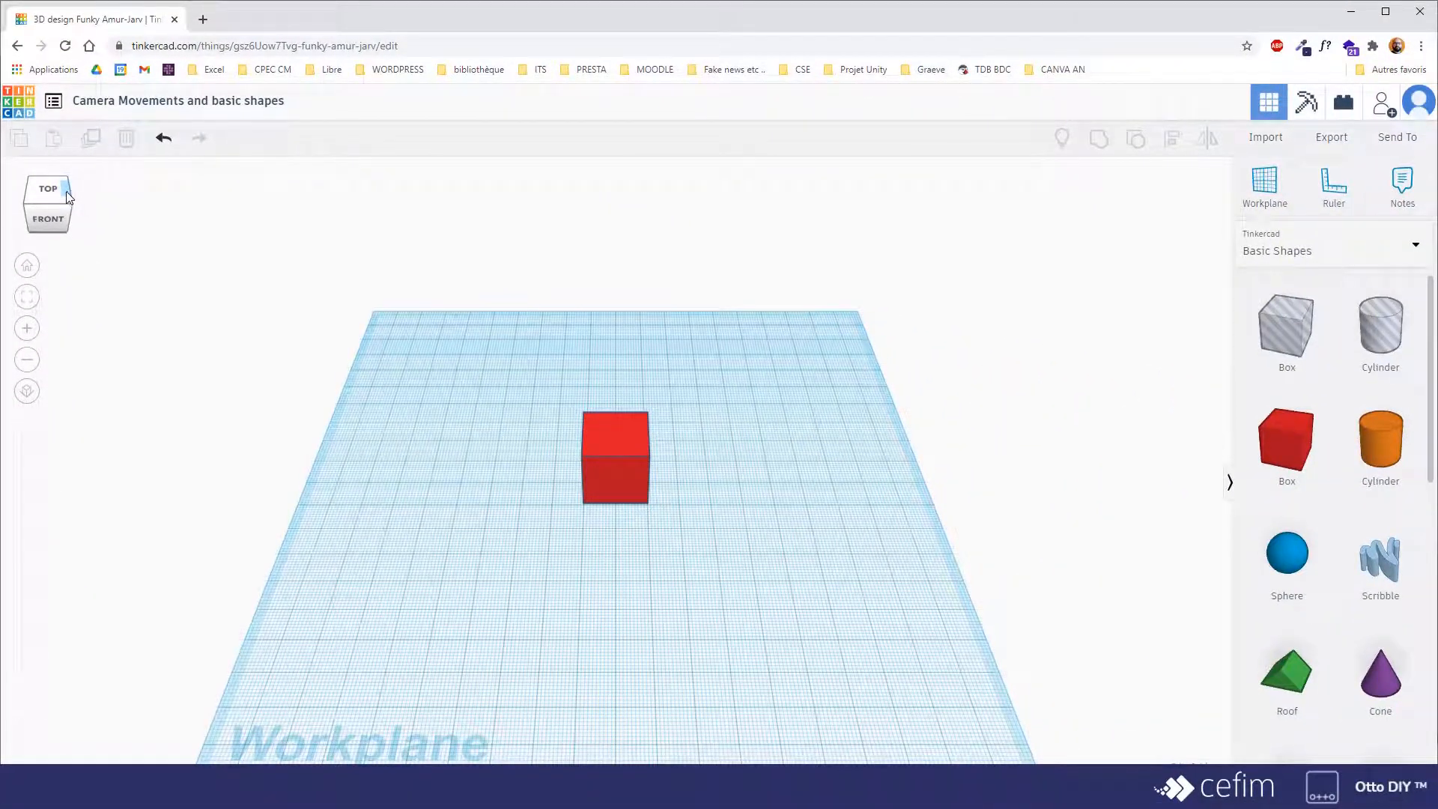
# View the box from several edges and corners of the view cube, including the top-back-left and top-front-right corners.
pyautogui.click(65, 191)
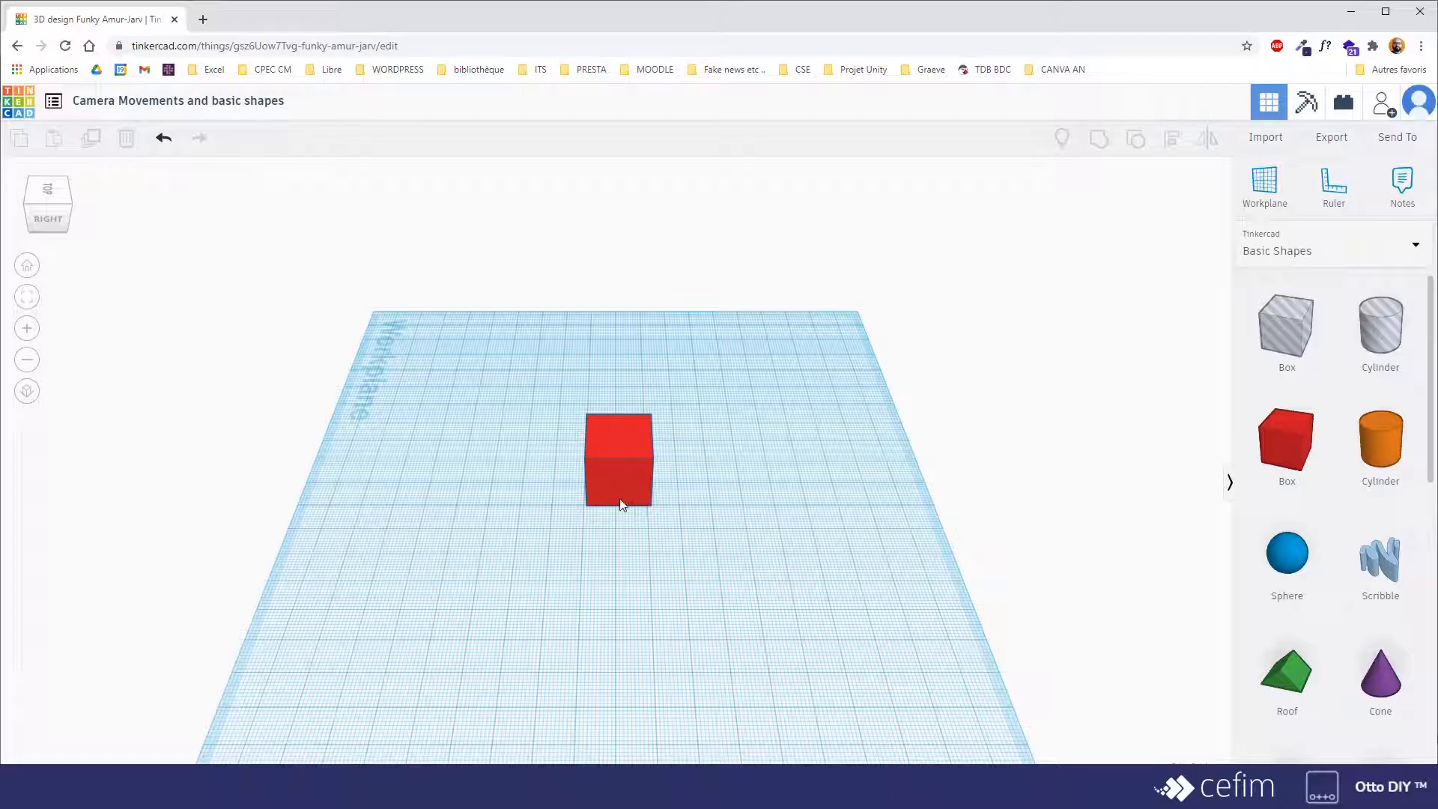
pyautogui.click(66, 190)
pyautogui.click(50, 231)
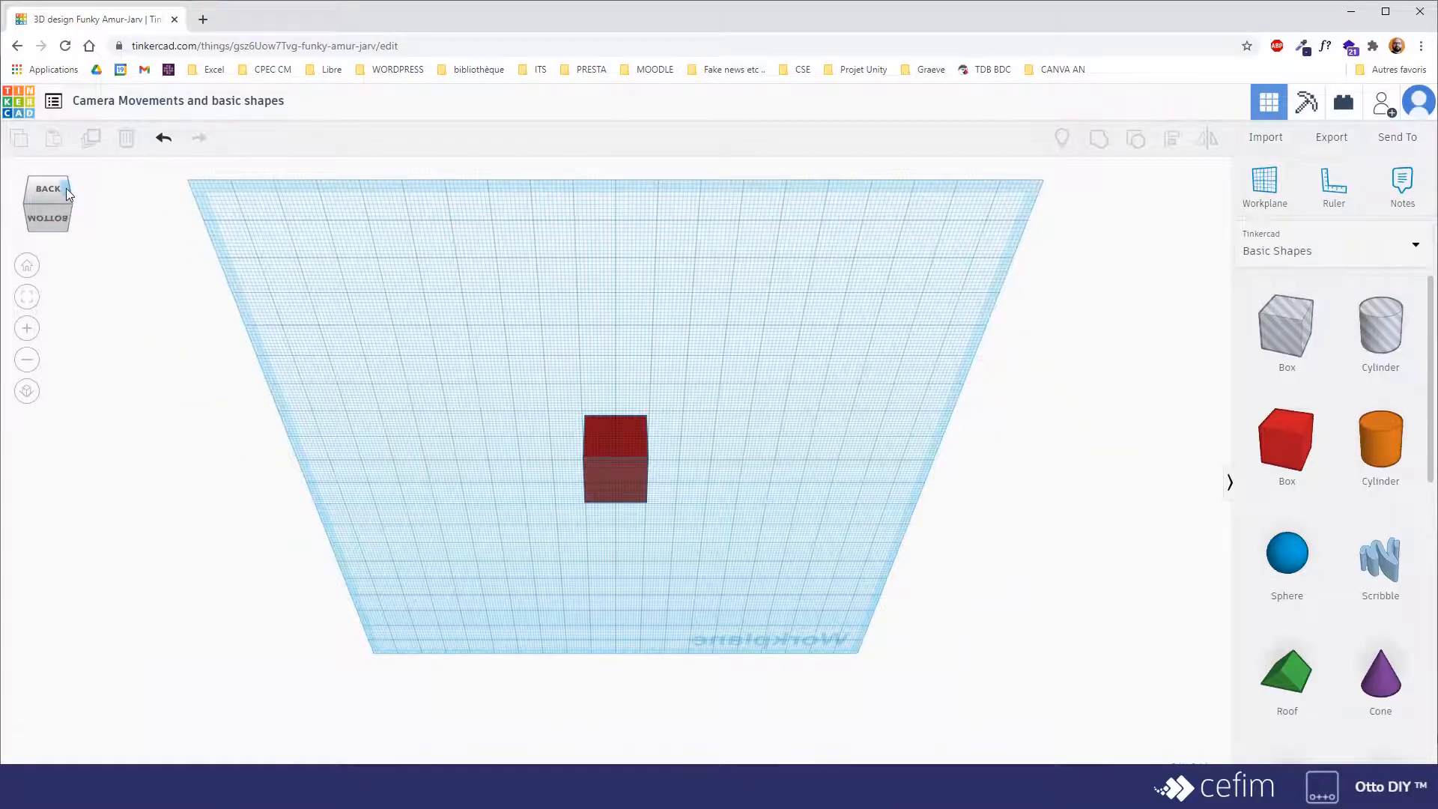
pyautogui.click(66, 188)
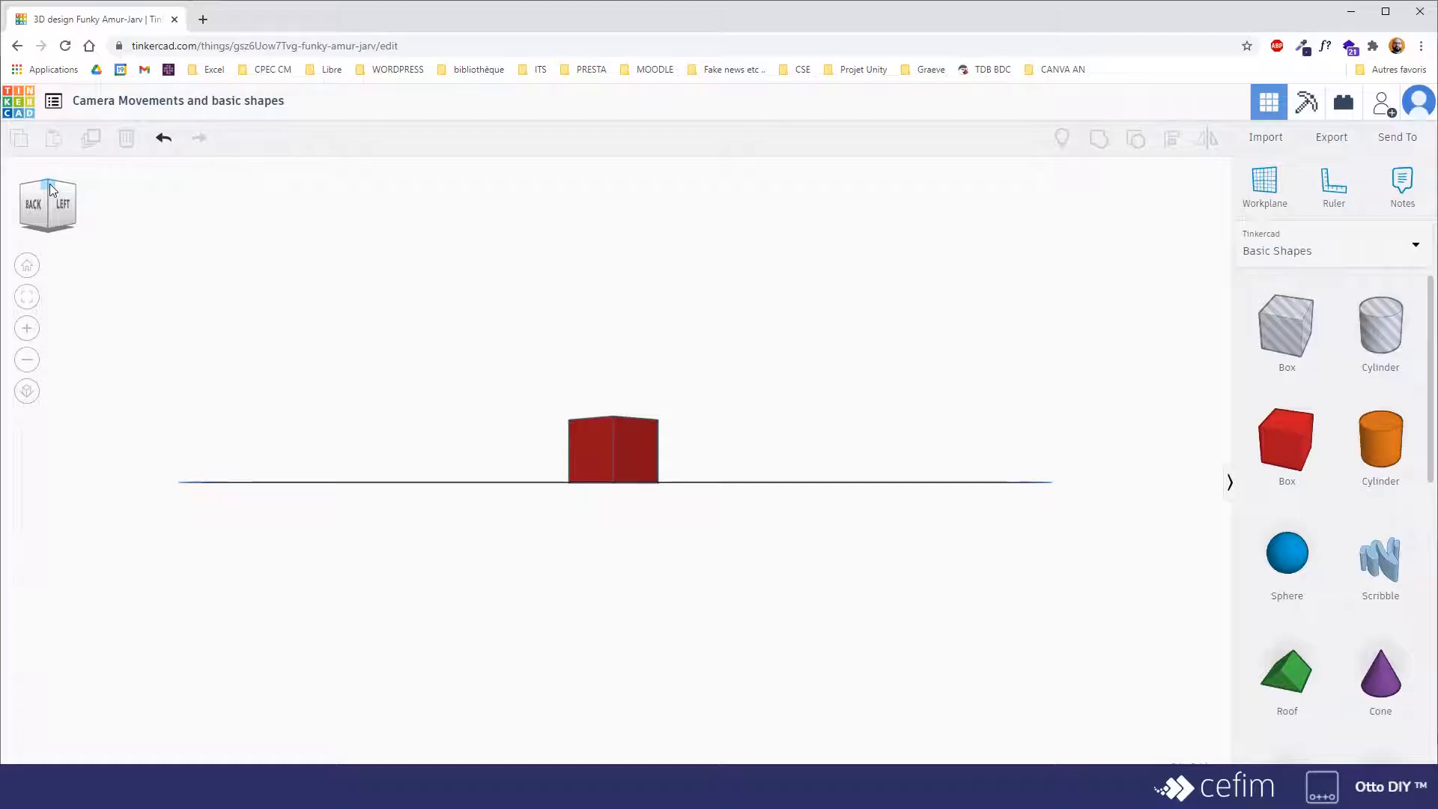
pyautogui.click(49, 187)
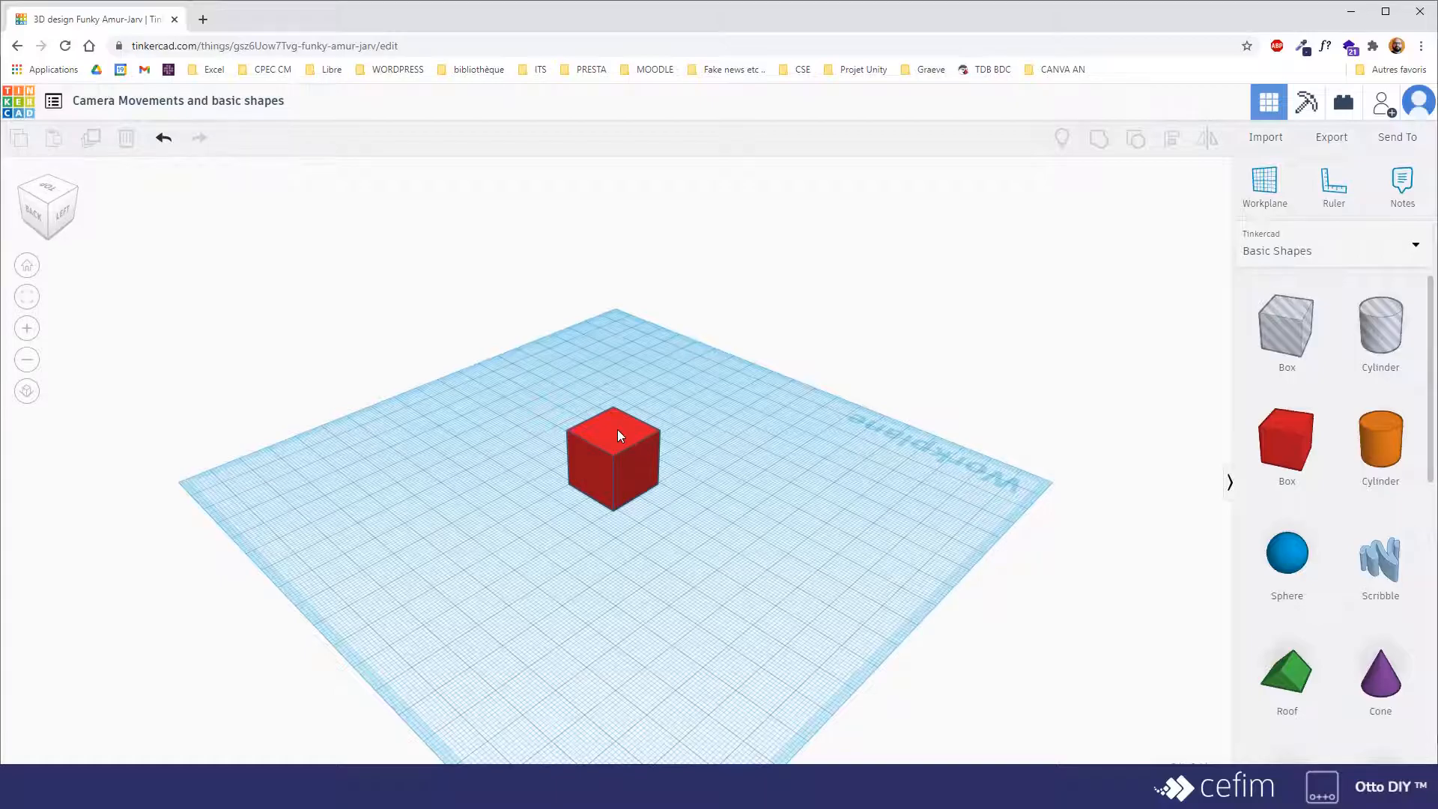
pyautogui.click(79, 193)
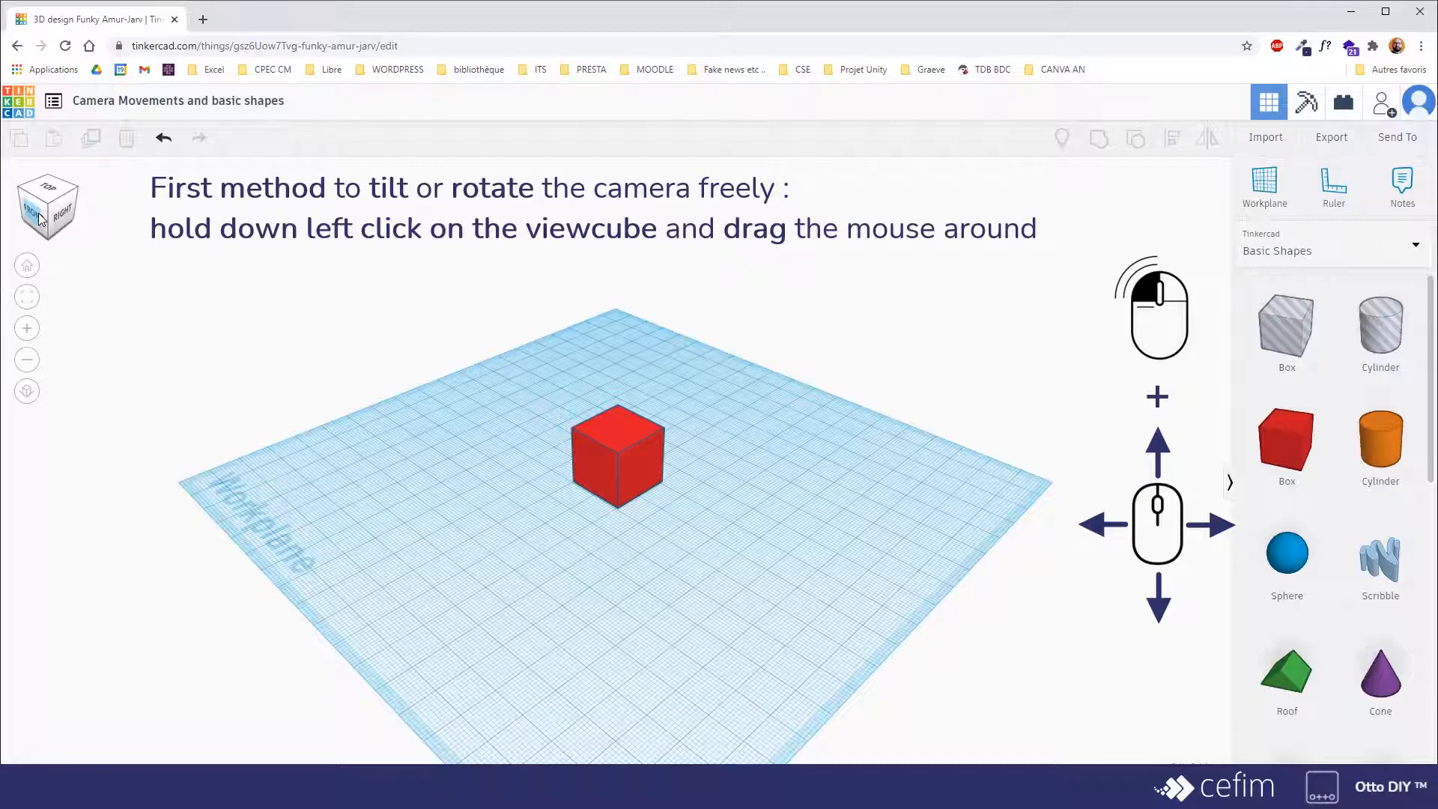
# Orbit the camera freely around the box and zoom in and out on it.
pyautogui.moveTo(39, 218); pyautogui.dragTo(75, 216)
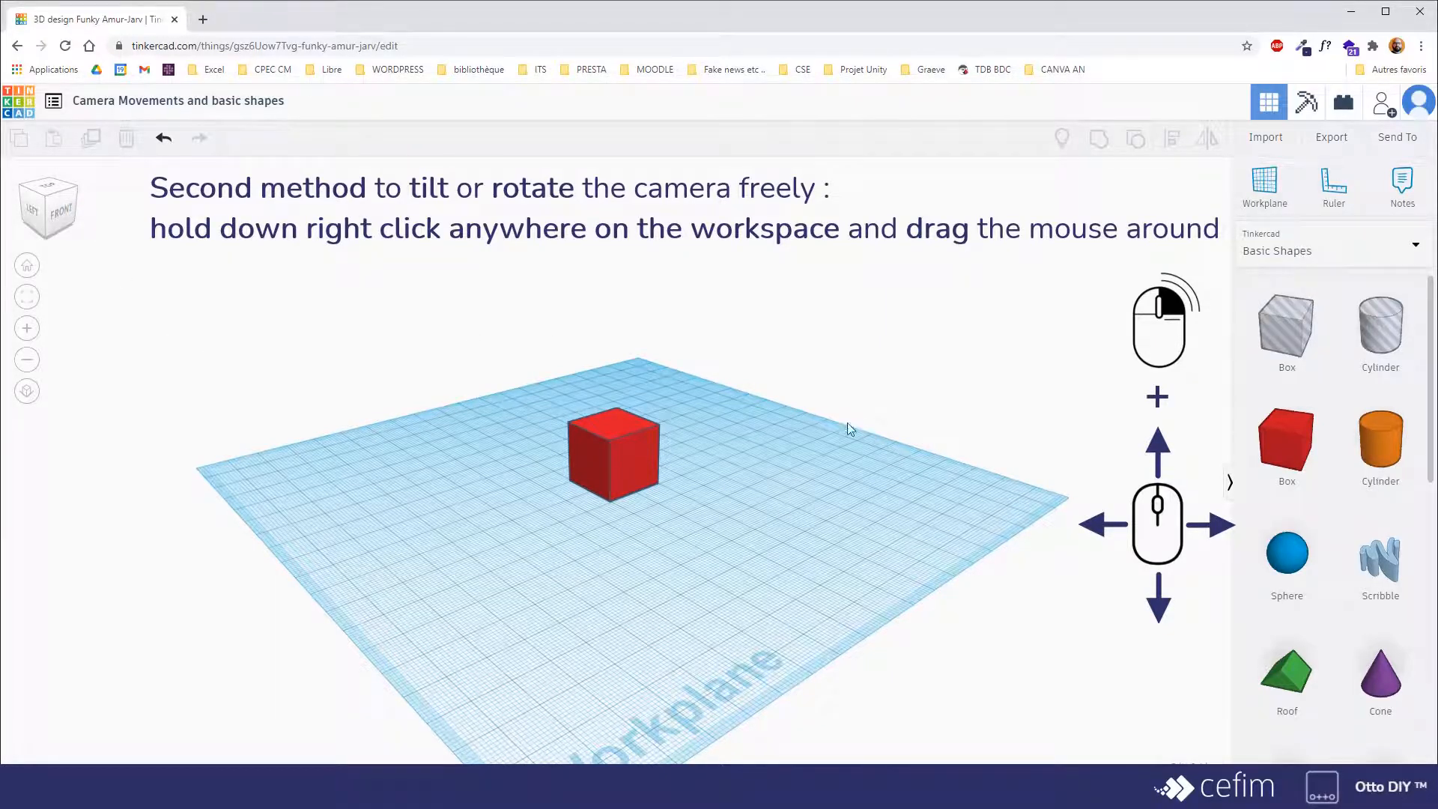
pyautogui.moveTo(865, 448)
pyautogui.mouseDown(button='right')
pyautogui.moveTo(757, 468)
pyautogui.moveTo(580, 367)
pyautogui.moveTo(517, 379)
pyautogui.moveTo(533, 427)
pyautogui.moveTo(793, 465)
pyautogui.moveTo(770, 529)
pyautogui.moveTo(597, 552)
pyautogui.moveTo(450, 507)
pyautogui.moveTo(812, 456)
pyautogui.moveTo(795, 416)
pyautogui.moveTo(664, 456)
pyautogui.moveTo(590, 450)
pyautogui.moveTo(567, 413)
pyautogui.moveTo(651, 405)
pyautogui.moveTo(681, 436)
pyautogui.moveTo(636, 459)
pyautogui.moveTo(514, 447)
pyautogui.moveTo(780, 447)
pyautogui.moveTo(789, 426)
pyautogui.moveTo(861, 427)
pyautogui.mouseUp(button='right')
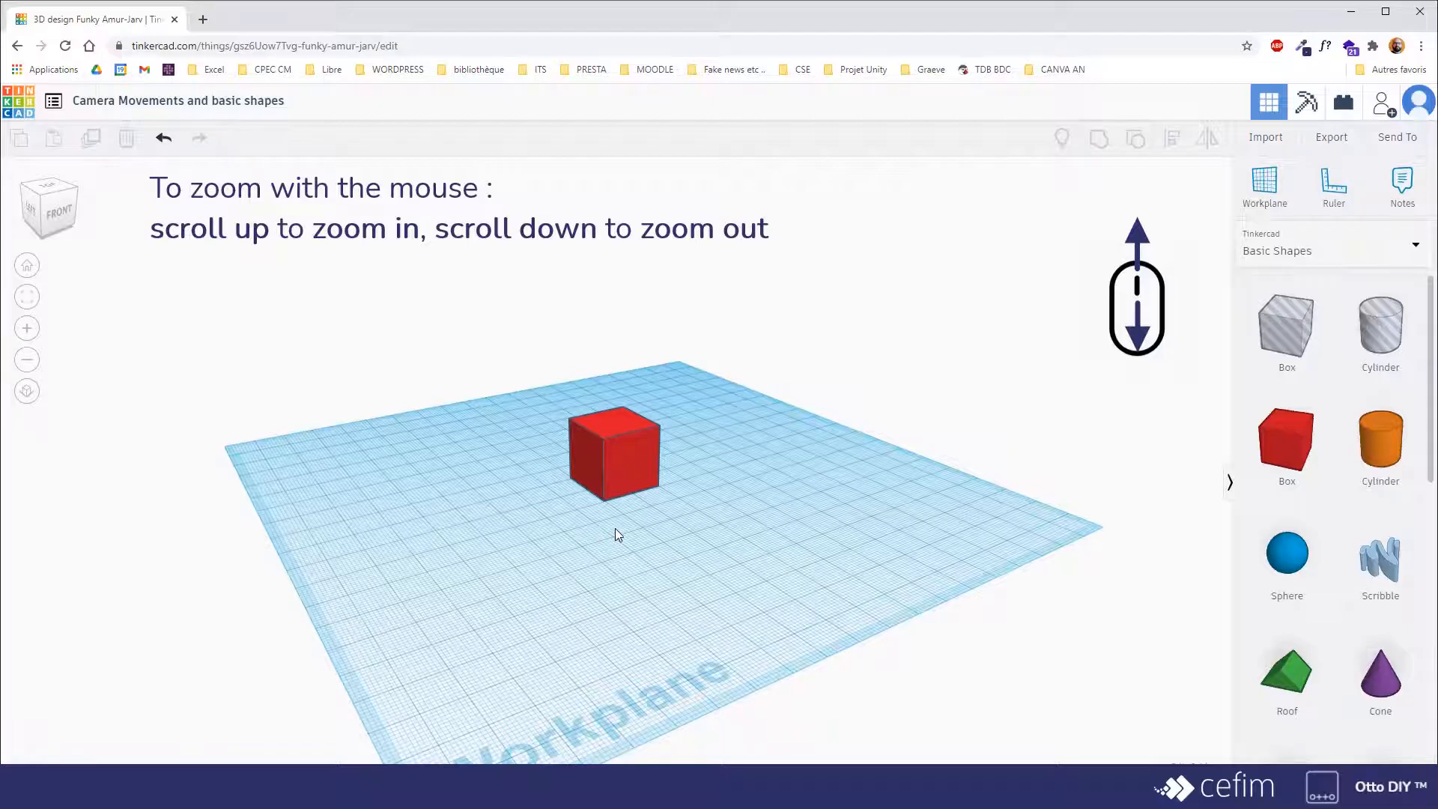
pyautogui.scroll(8, 614, 529)
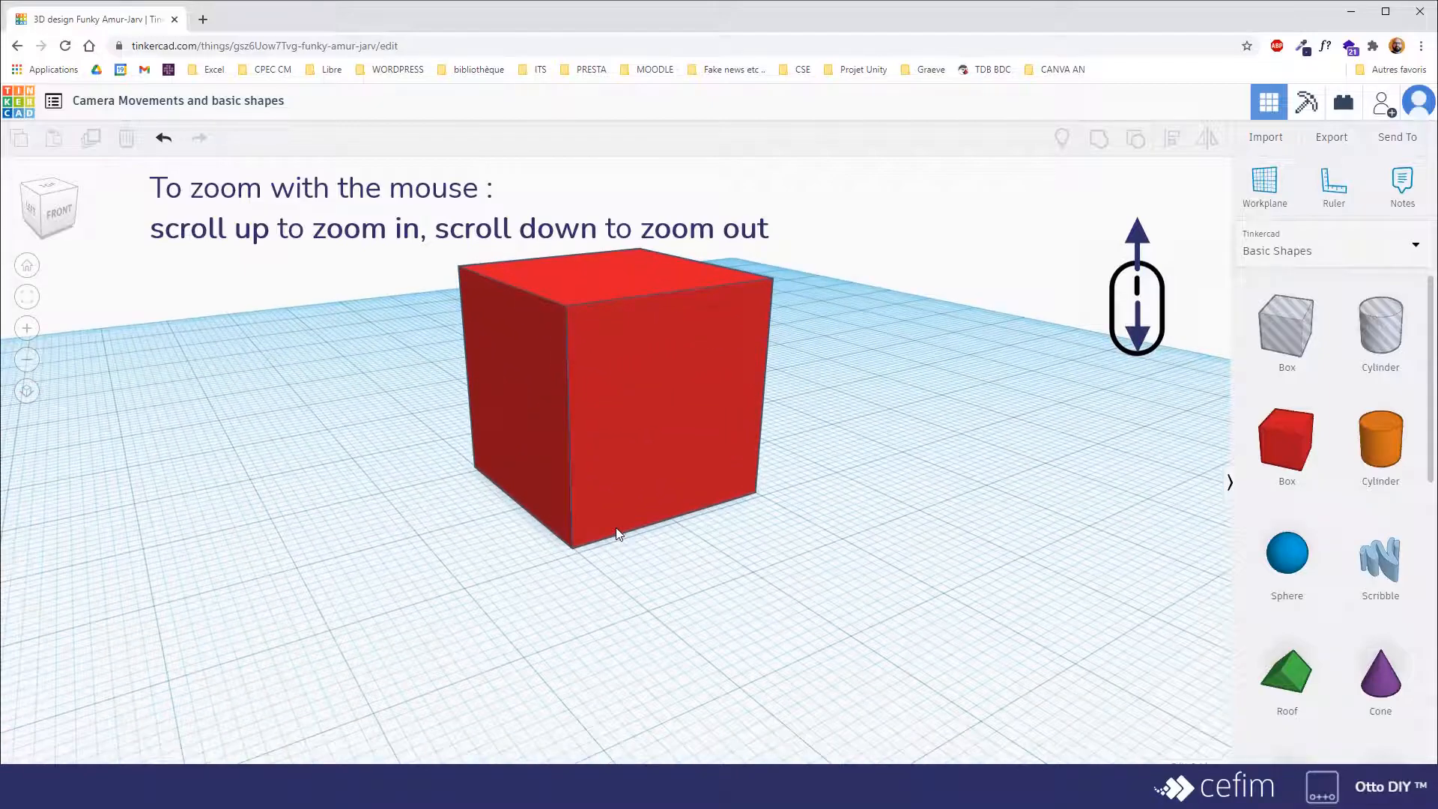
pyautogui.scroll(-10, 618, 533)
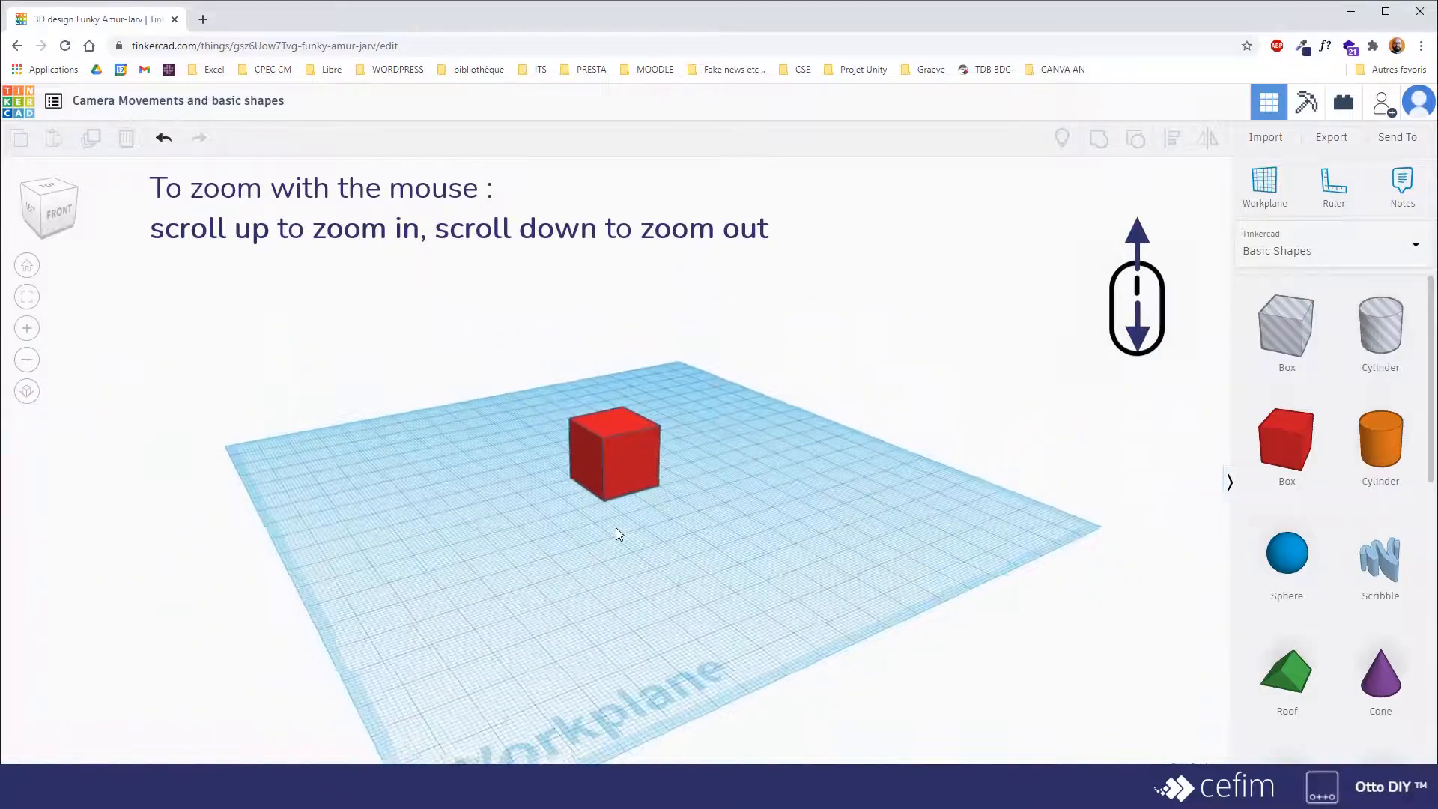
pyautogui.scroll(3, 616, 529)
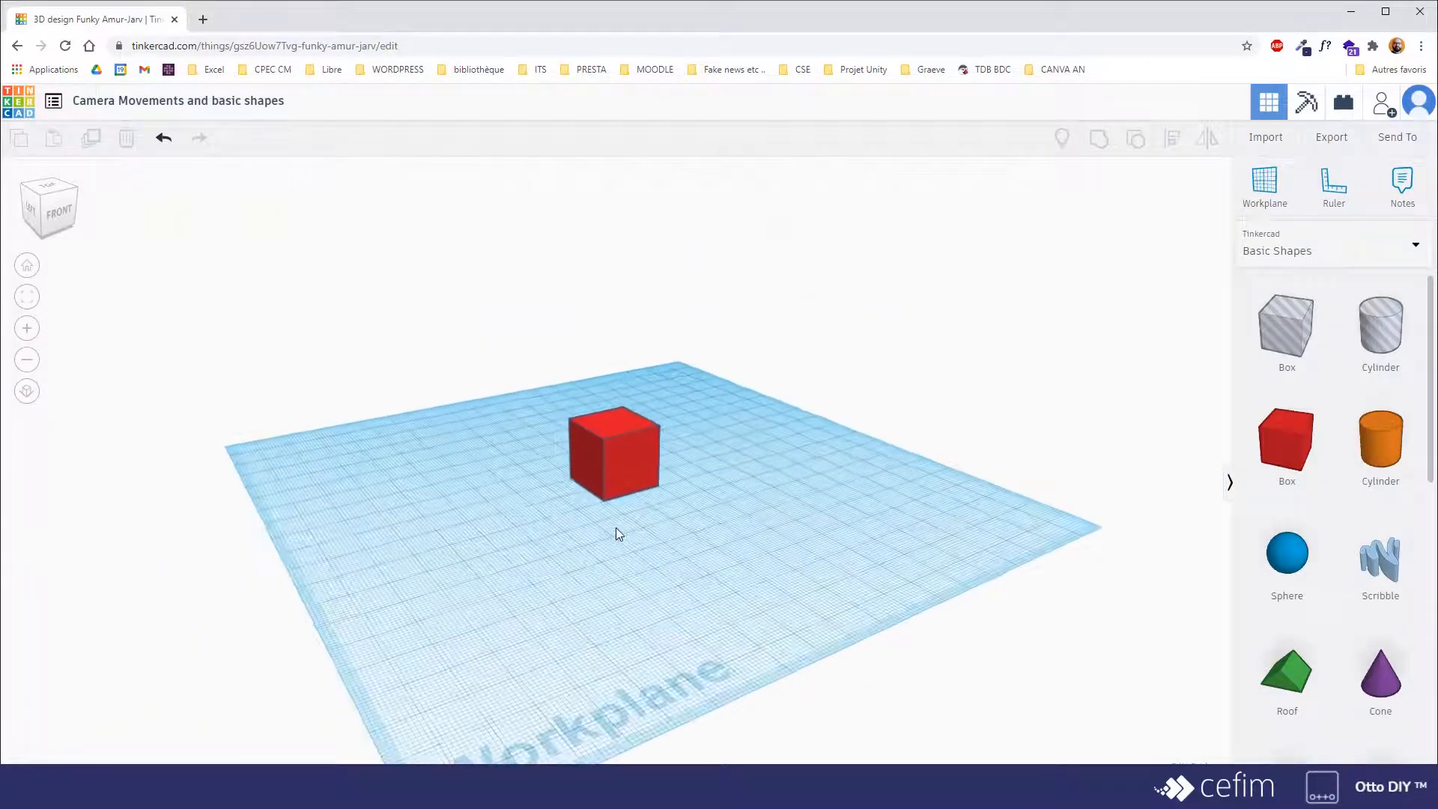
pyautogui.click(28, 335)
pyautogui.scroll(-3, 28, 337)
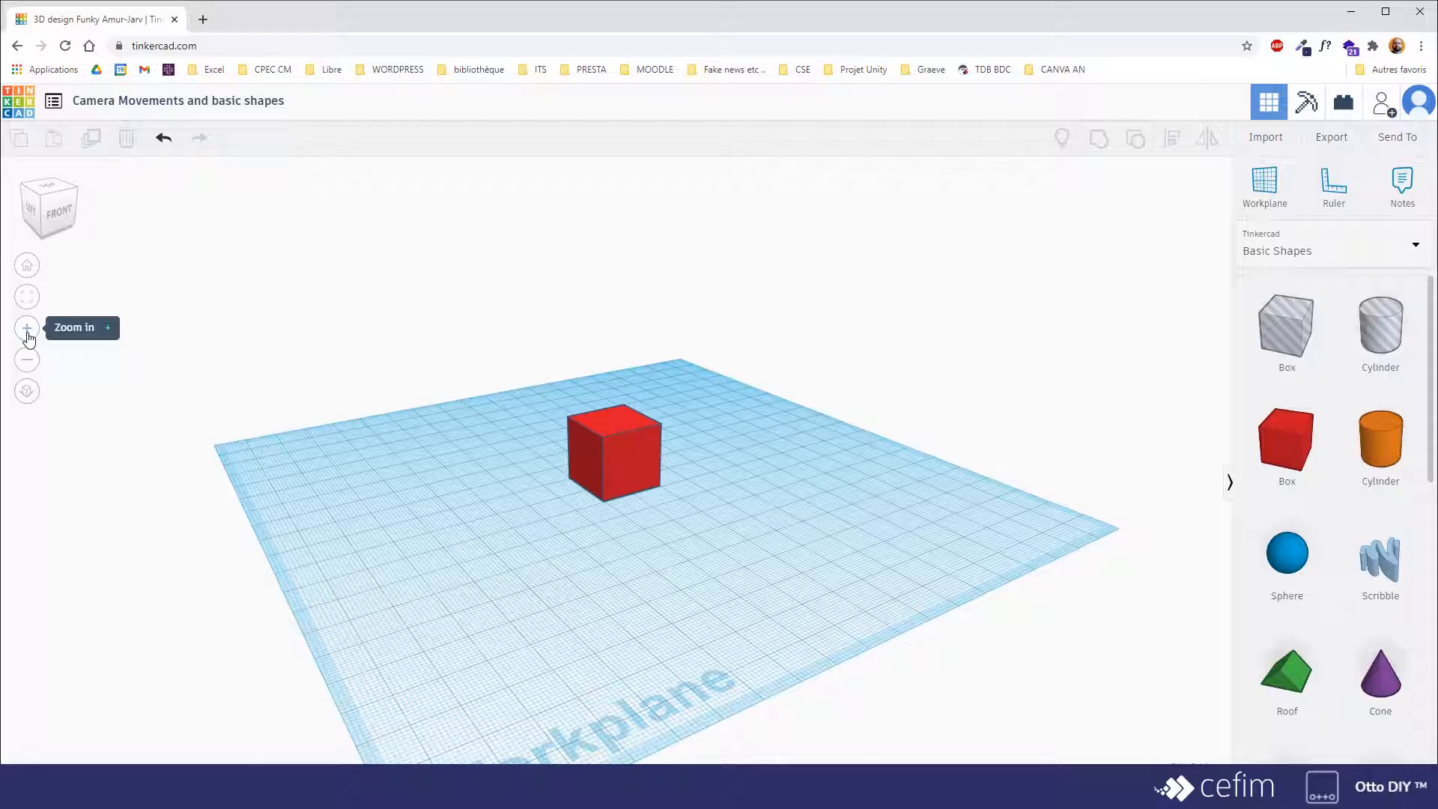
# Restore the home view, then place an orange Cylinder near the workplane's front-left and a green Roof near its back-right corner, and deselect.
pyautogui.click(24, 274)
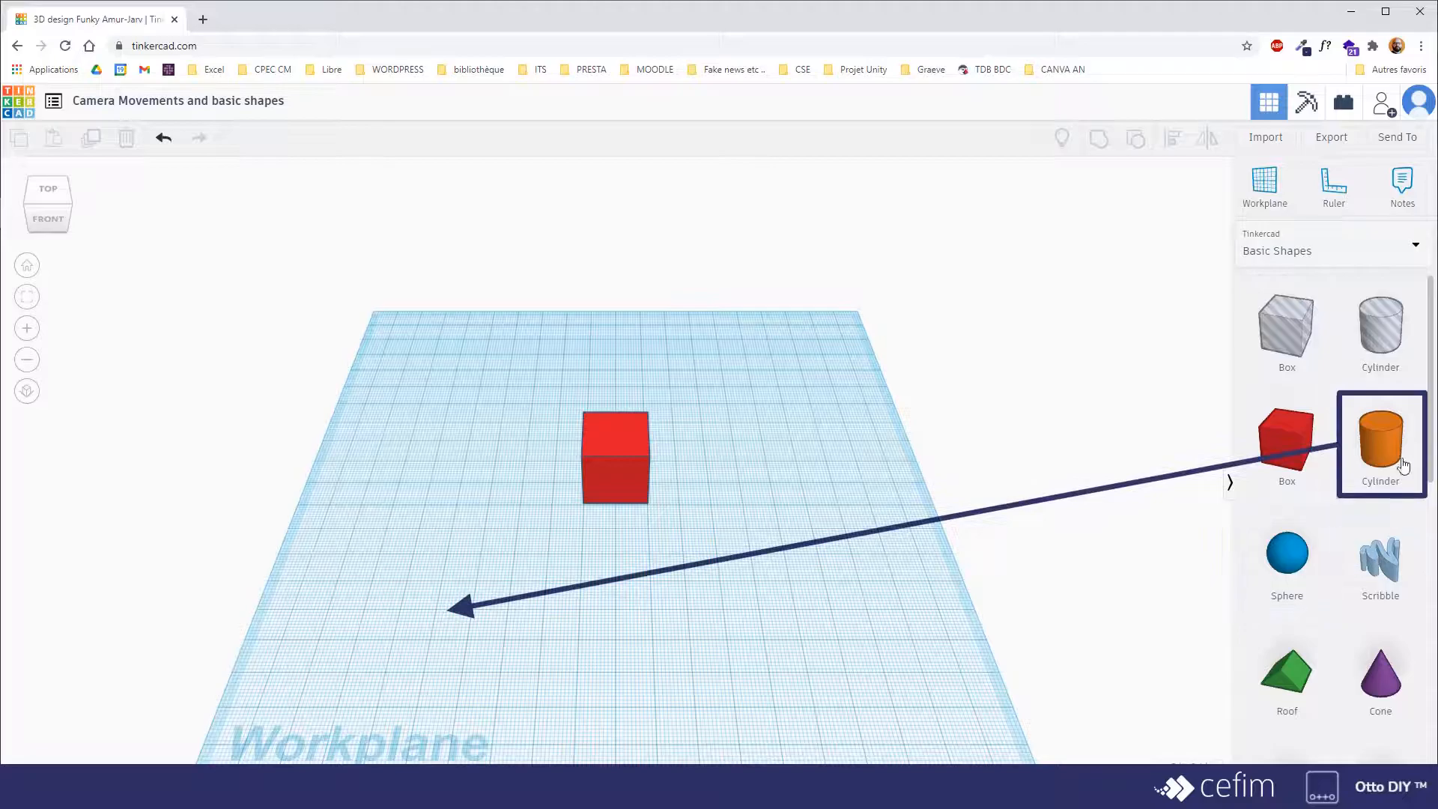
pyautogui.moveTo(1389, 449); pyautogui.dragTo(410, 623)
pyautogui.moveTo(1295, 685); pyautogui.dragTo(755, 343)
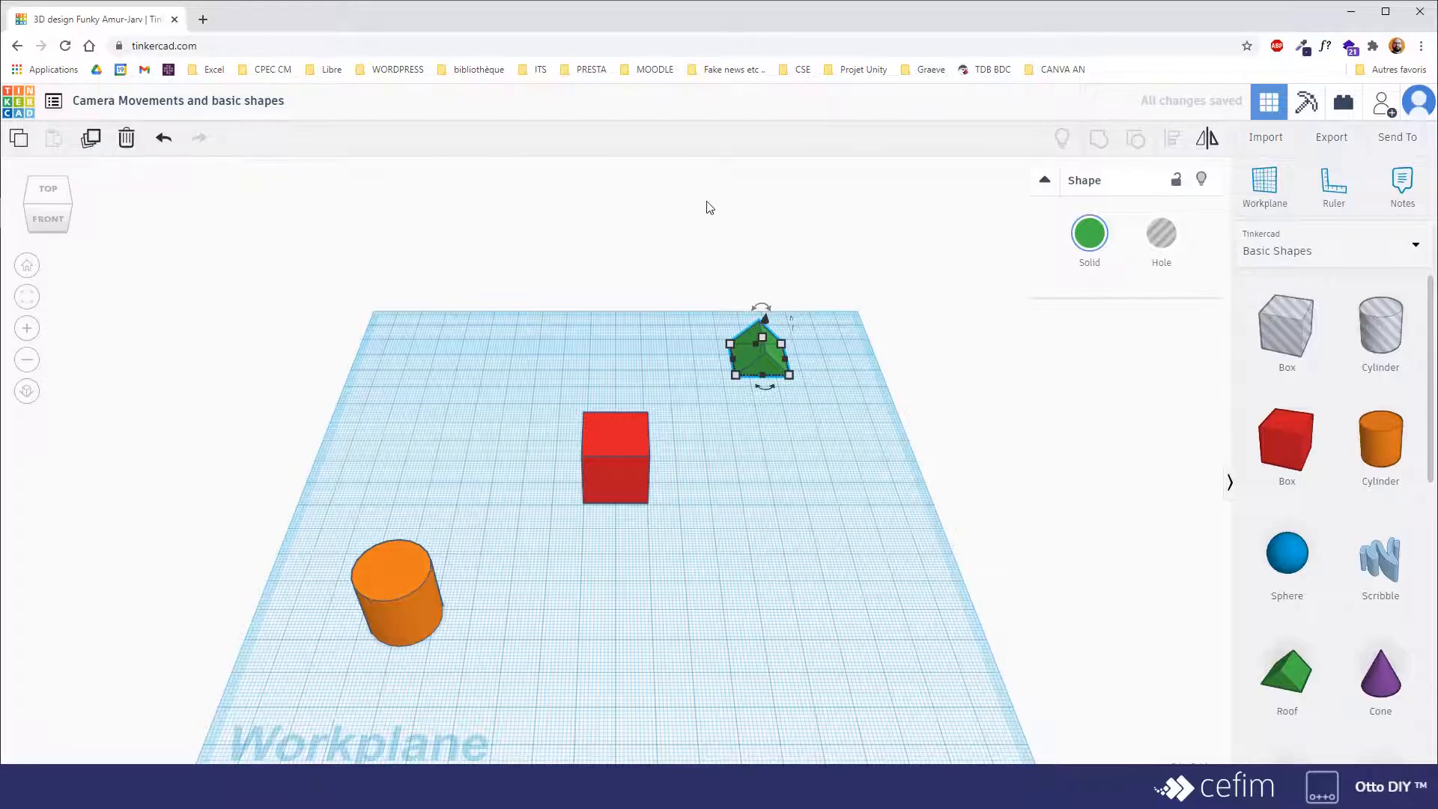
pyautogui.click(882, 249)
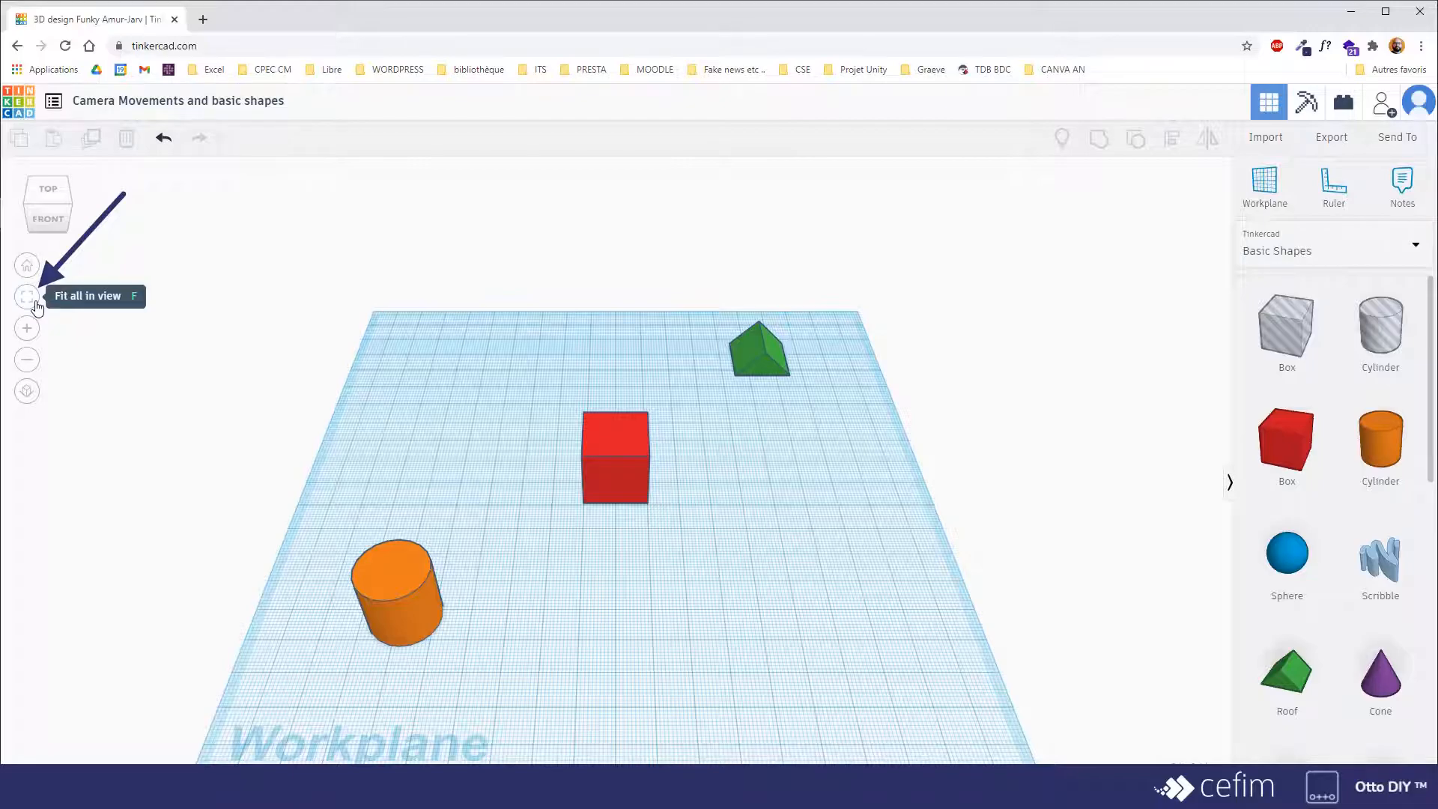
# Fit all shapes in view, zoom in close on the box, and fit all shapes in view again.
pyautogui.click(28, 298)
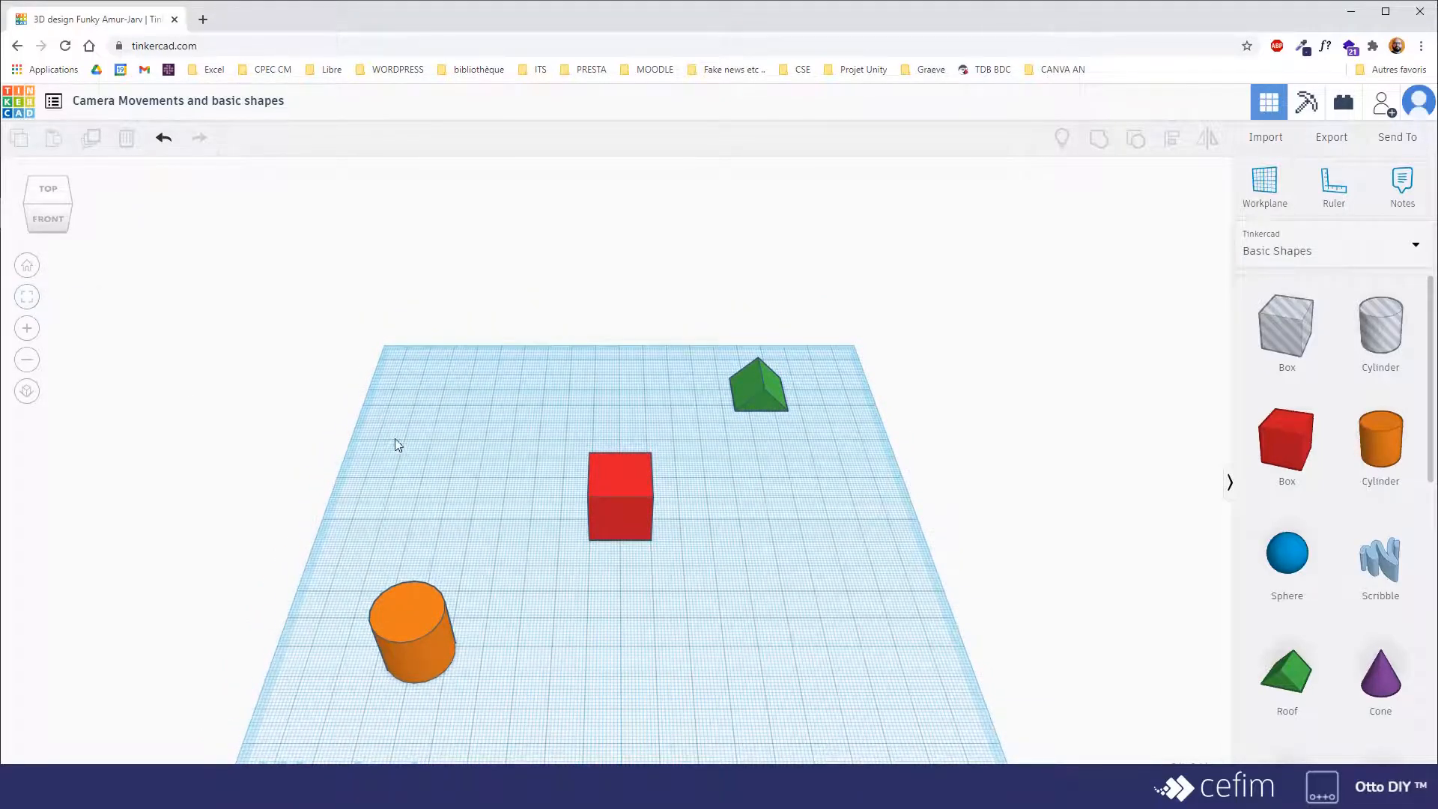
pyautogui.scroll(5, 532, 483)
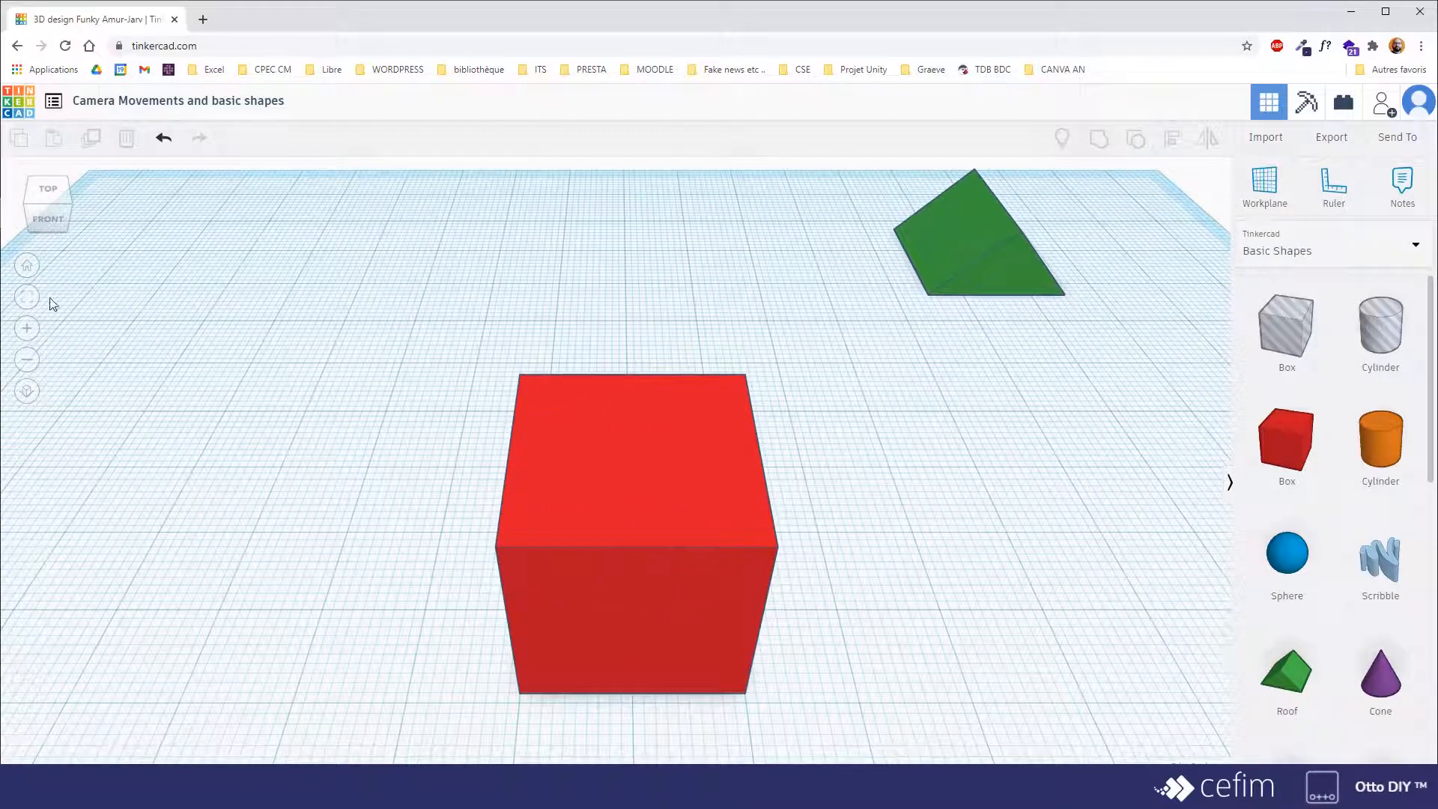
pyautogui.click(27, 301)
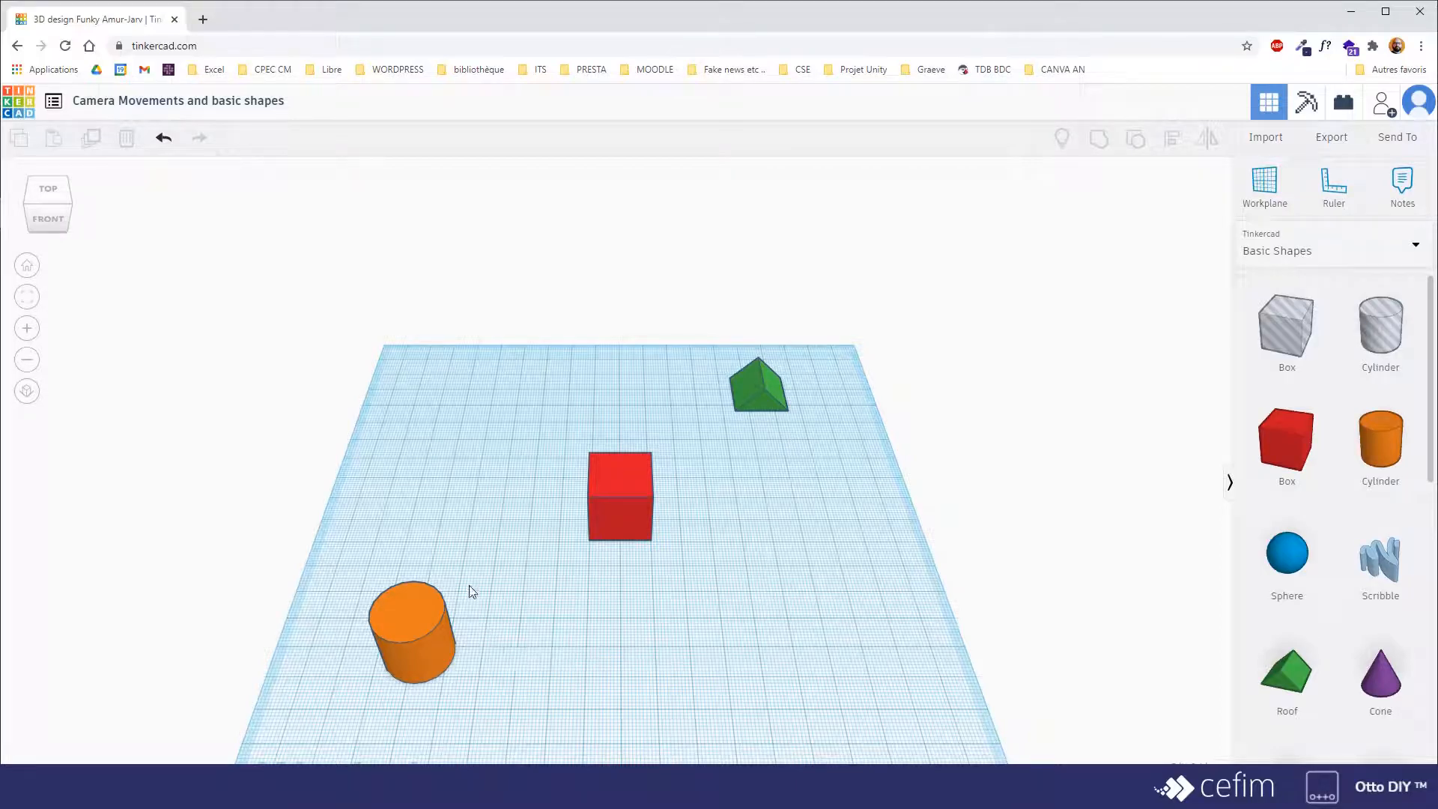
# Fit the view to the orange cylinder alone, and zoom and orbit the camera around it.
pyautogui.click(417, 620)
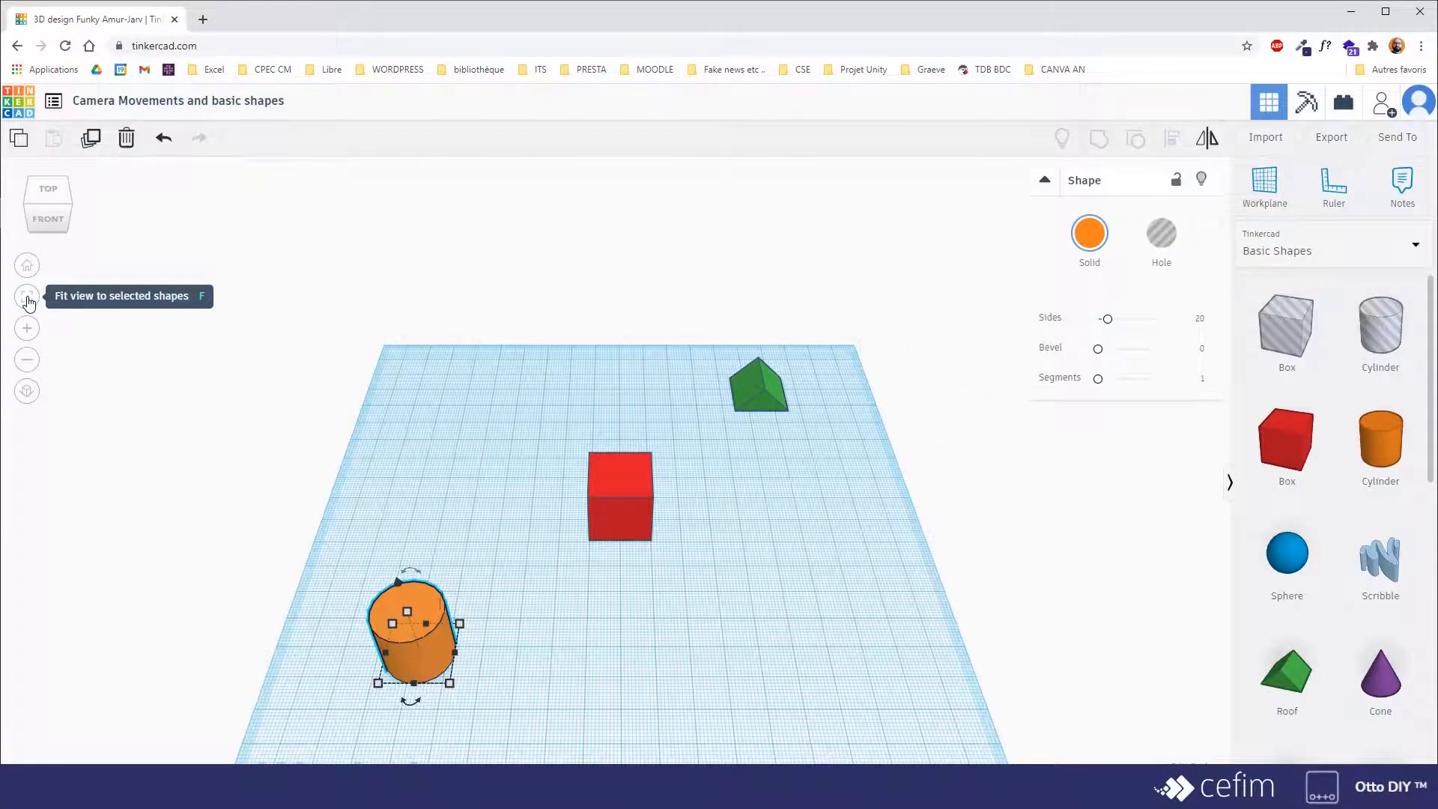
pyautogui.click(27, 297)
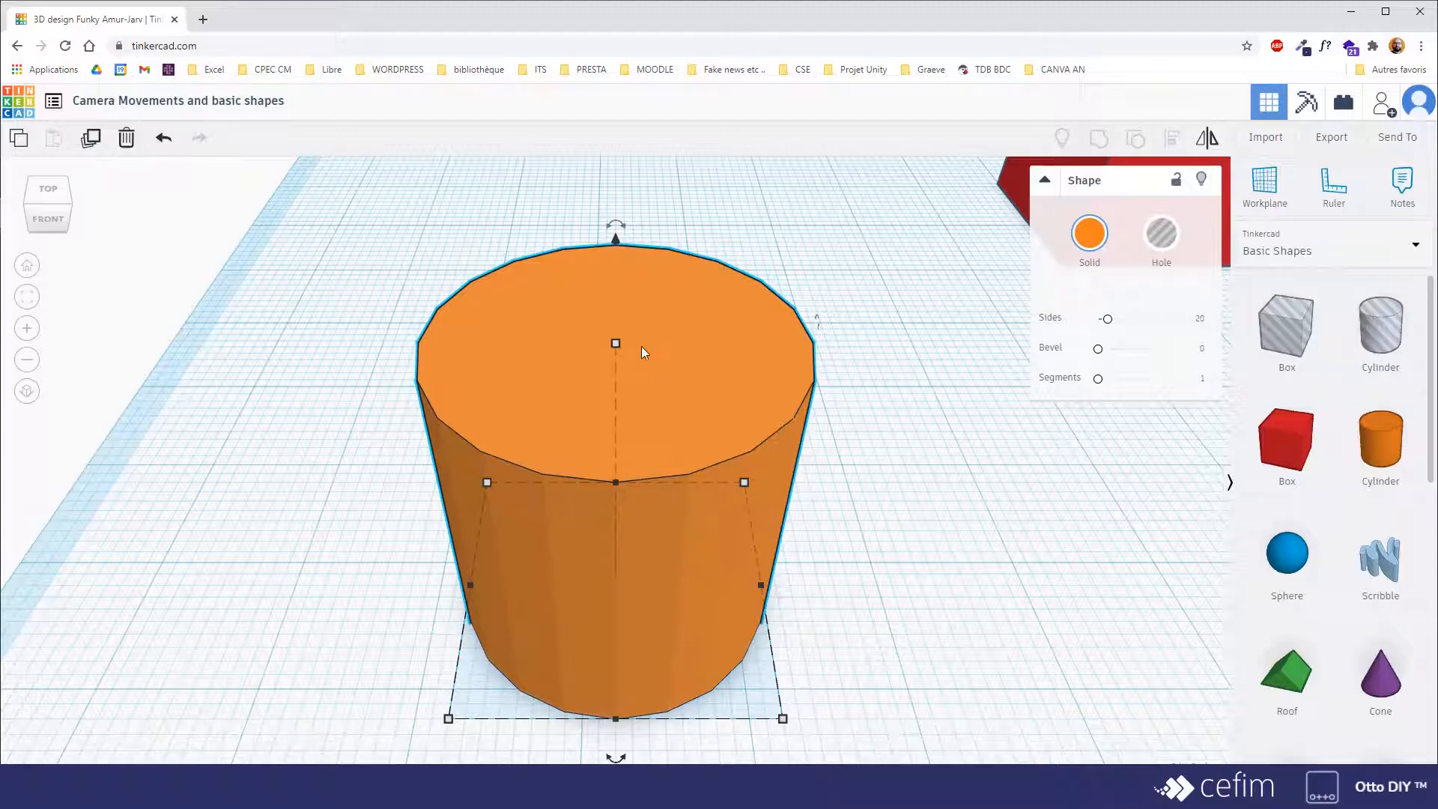
pyautogui.scroll(-5, 640, 346)
pyautogui.scroll(6, 644, 356)
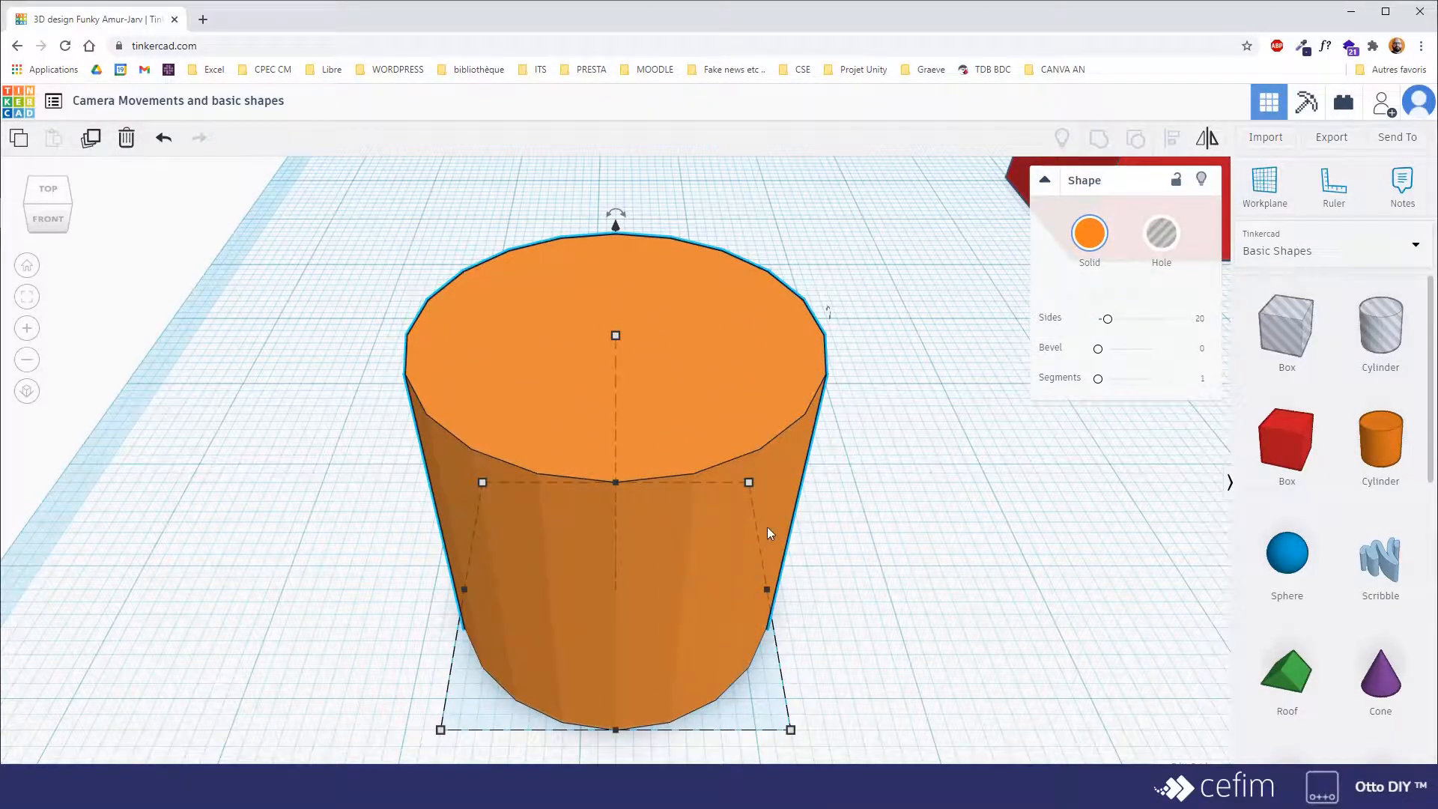
pyautogui.scroll(-6, 767, 527)
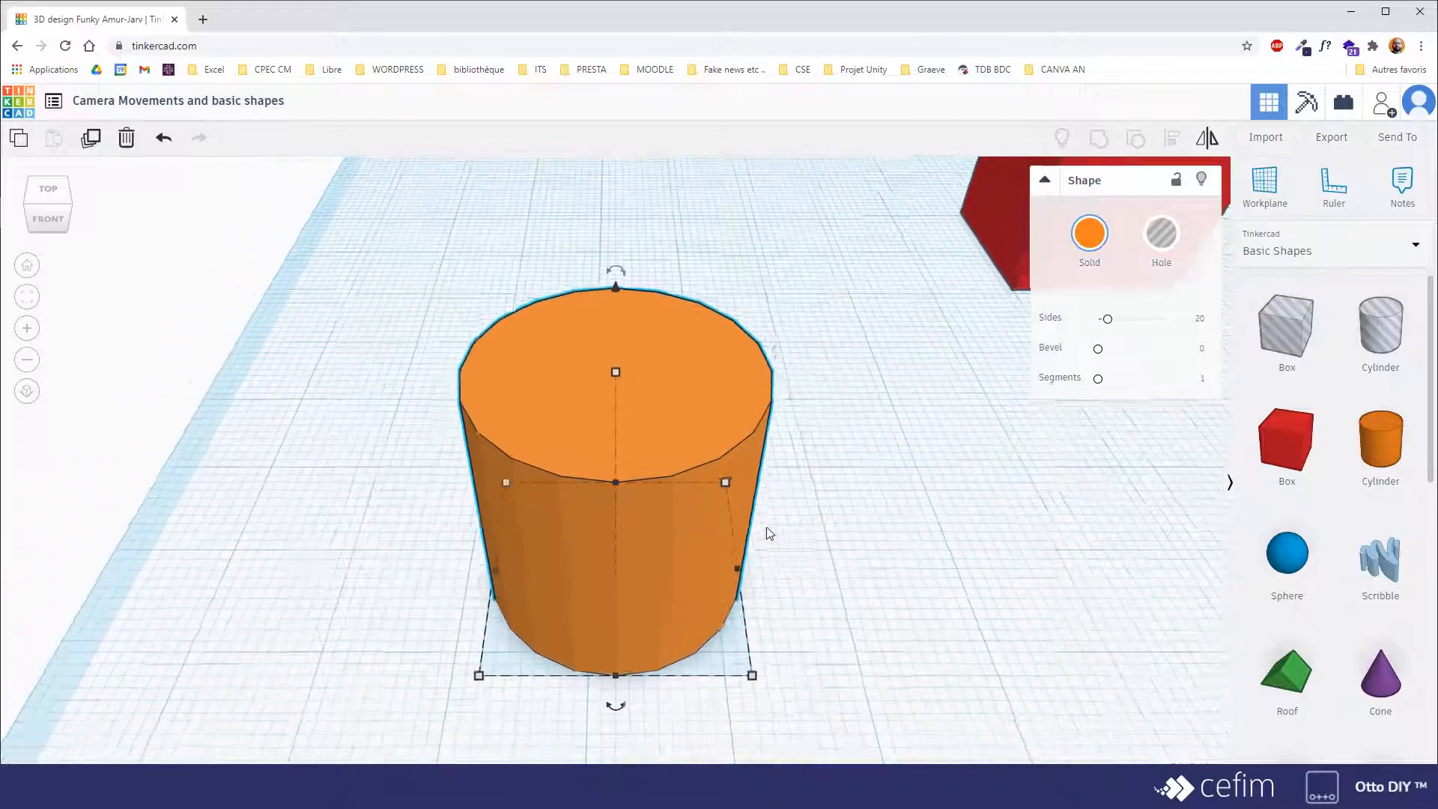
pyautogui.moveTo(823, 536); pyautogui.dragTo(851, 462, button='right')
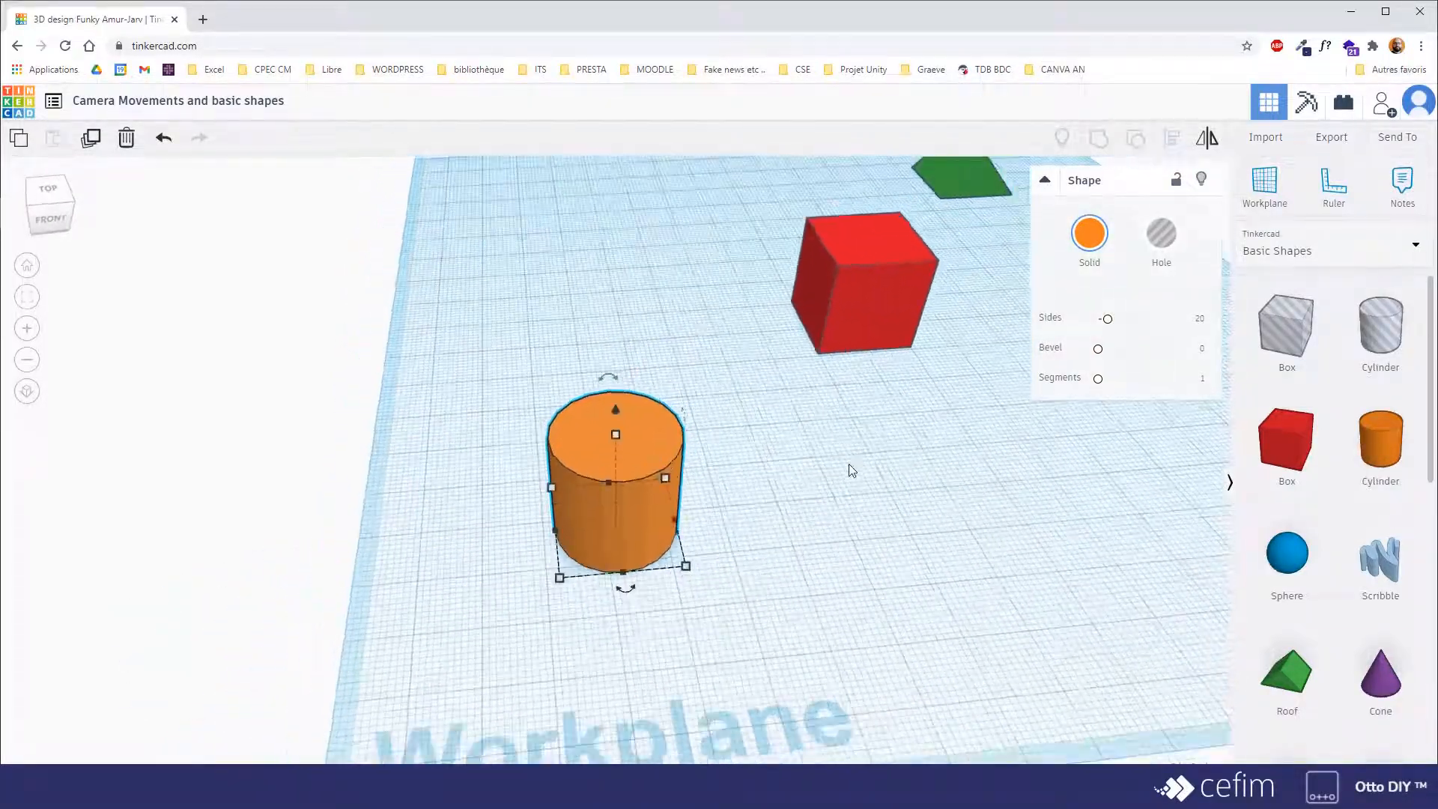
pyautogui.scroll(-5, 851, 461)
# Select the box and the roof together, fit the view to both, and zoom out and orbit around them.
pyautogui.moveTo(904, 245); pyautogui.dragTo(708, 460)
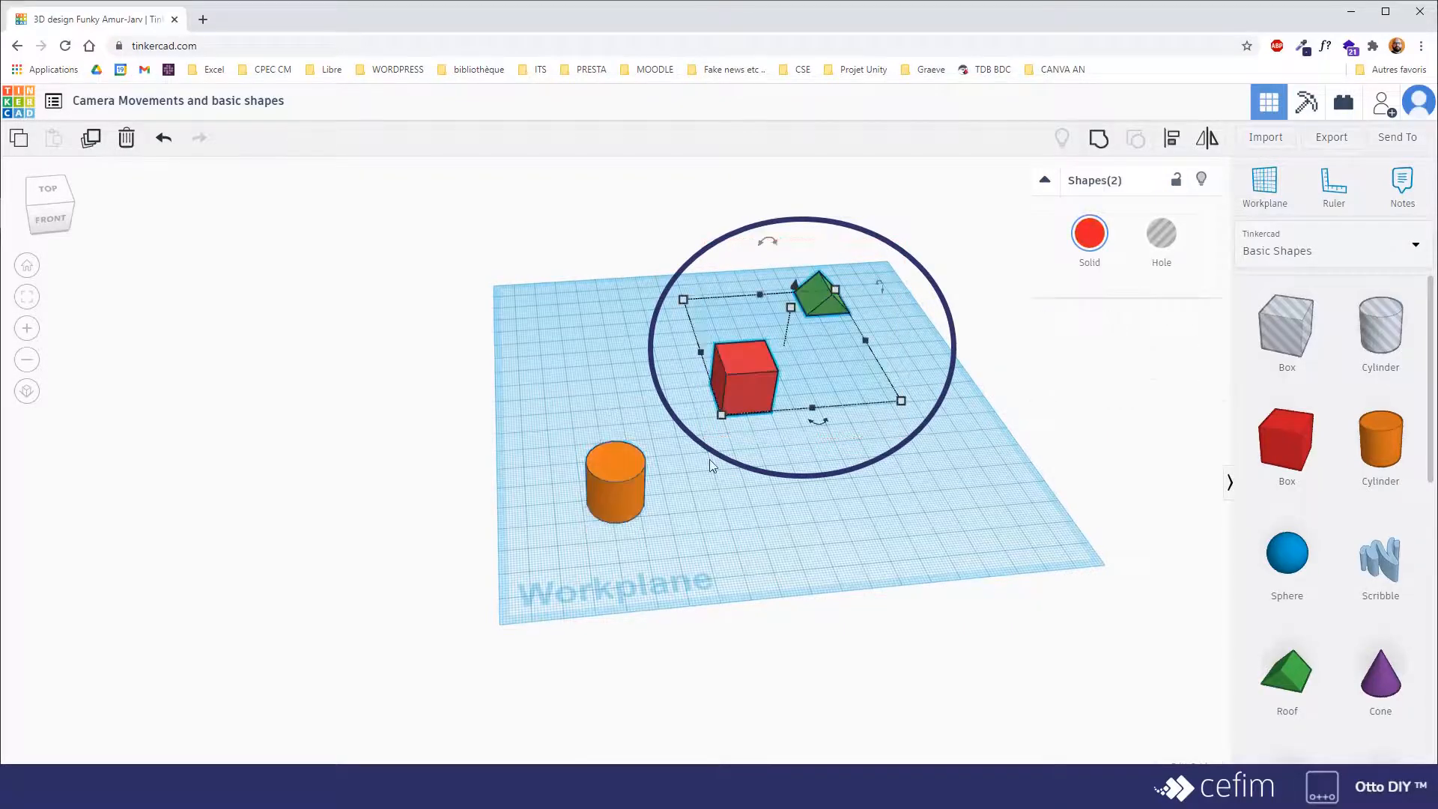
pyautogui.click(29, 299)
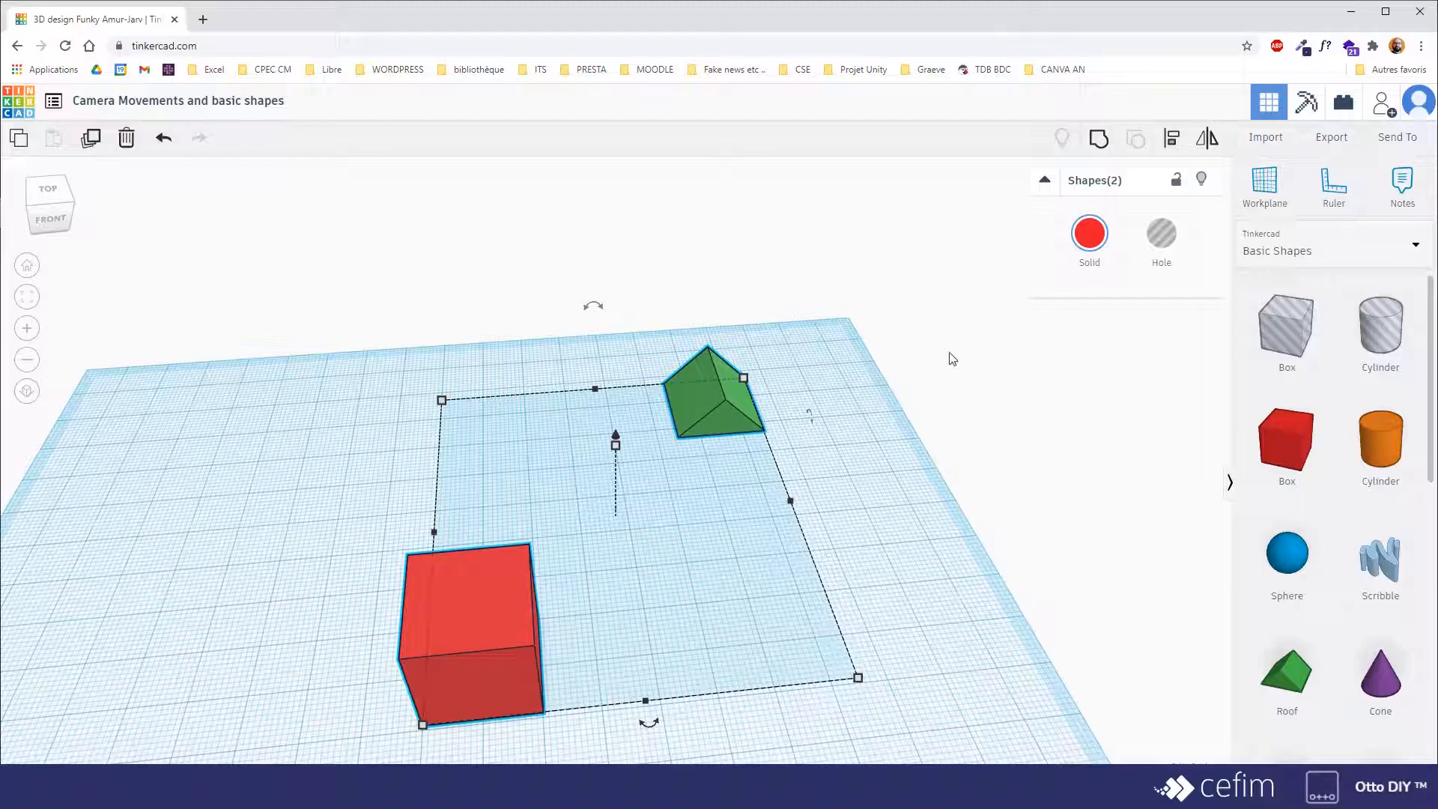
pyautogui.scroll(-5, 950, 356)
pyautogui.moveTo(791, 567); pyautogui.dragTo(614, 480, button='right')
# Select only the red box, fit the view to it, and restore the home view.
pyautogui.moveTo(488, 426); pyautogui.dragTo(573, 576)
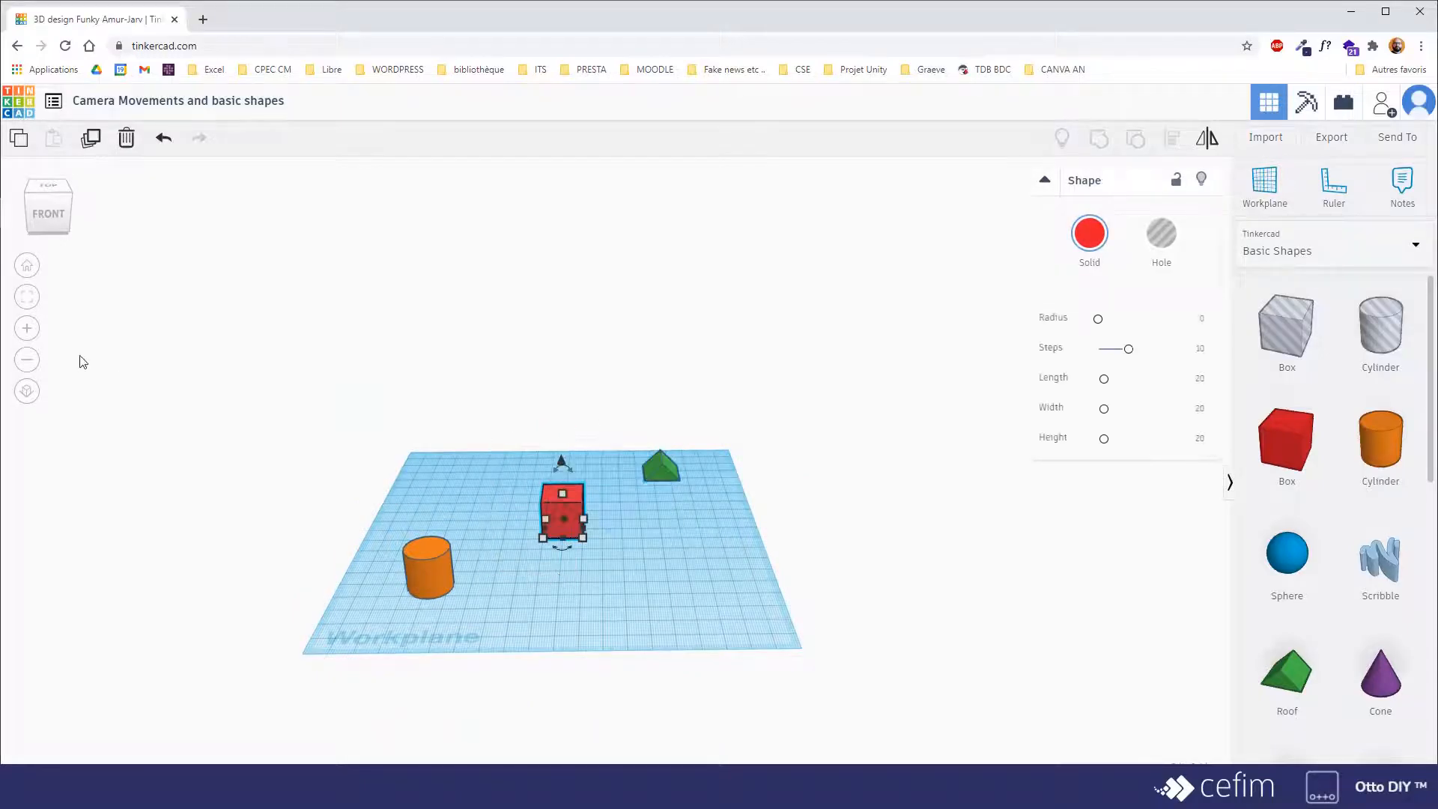
pyautogui.click(27, 296)
pyautogui.click(27, 266)
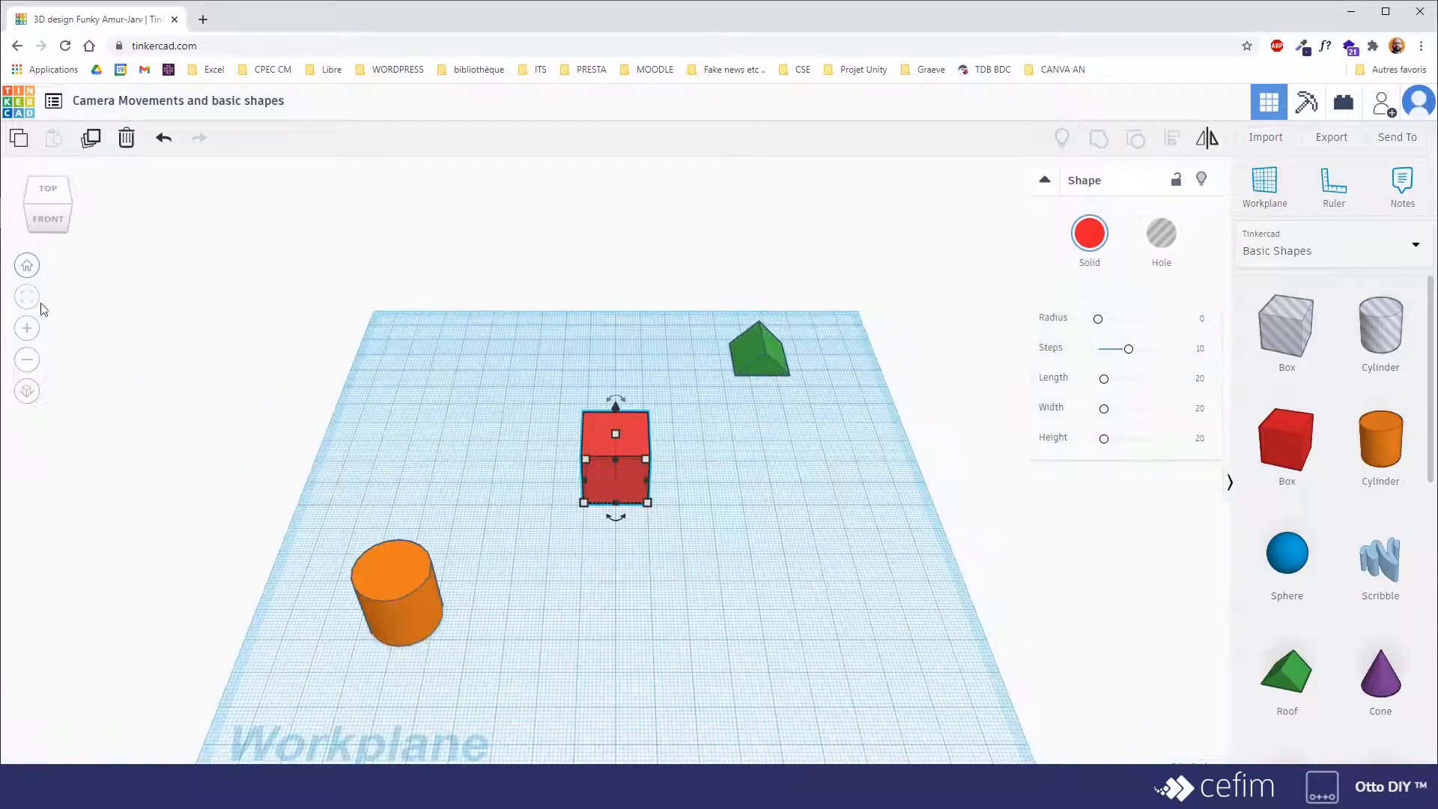
# Zoom in and out in steps and orbit the camera around the three shapes.
pyautogui.click(27, 328)
pyautogui.click(27, 359)
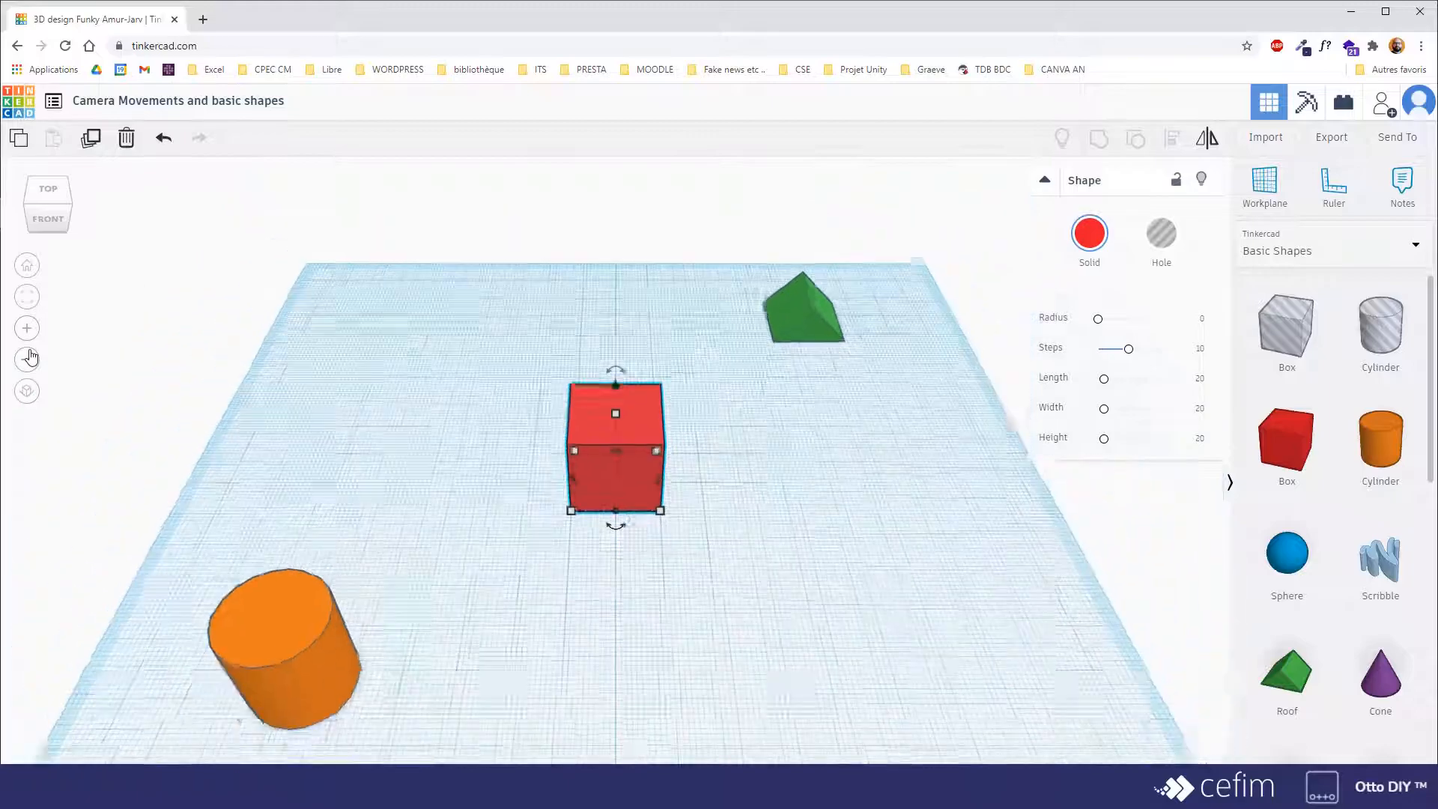
pyautogui.click(26, 360)
pyautogui.moveTo(622, 621); pyautogui.dragTo(662, 514, button='right')
pyautogui.moveTo(420, 382); pyautogui.dragTo(689, 482, button='right')
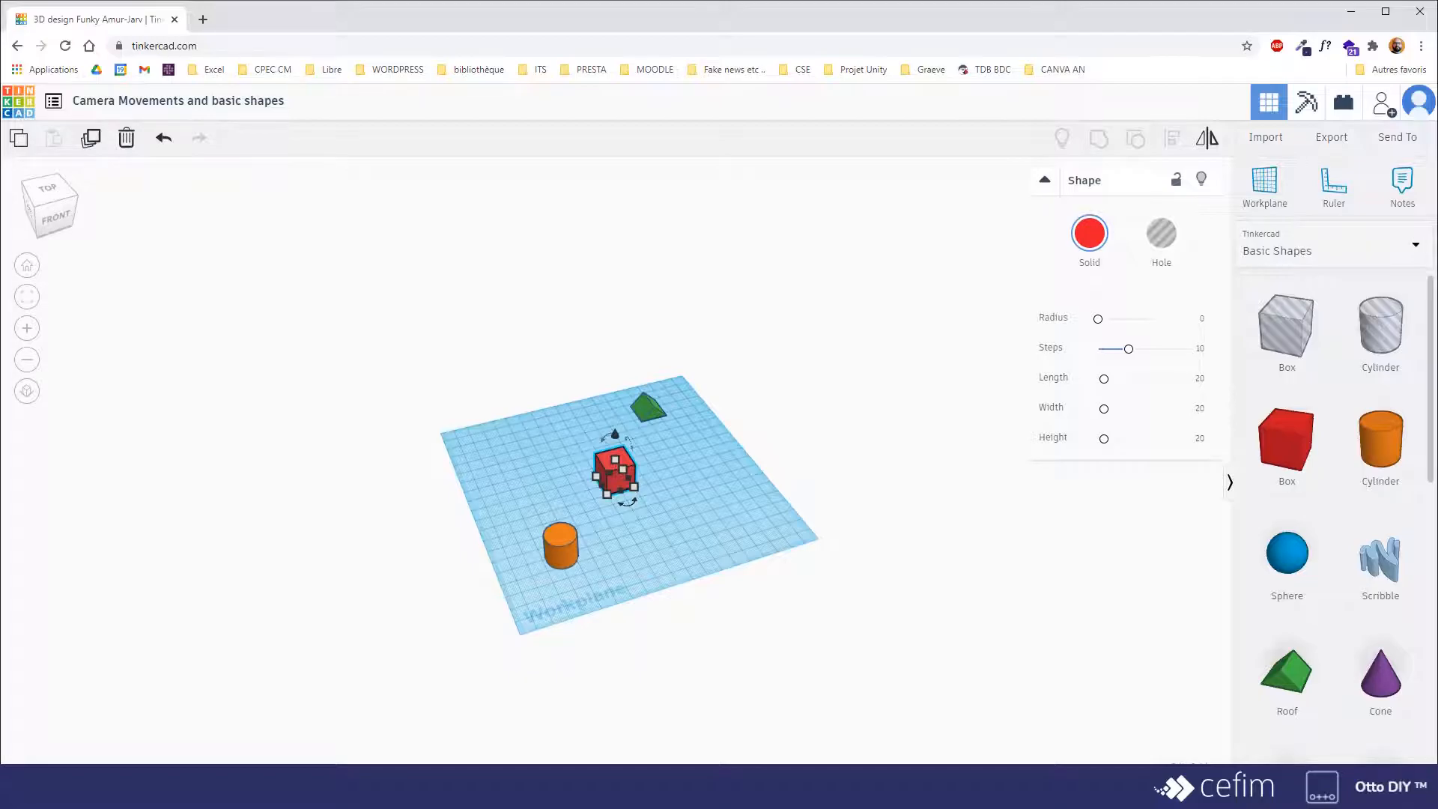
# Pan the view freely in several directions around the workplane, keeping the box selected.
pyautogui.moveTo(690, 443); pyautogui.dragTo(789, 337, button='middle')
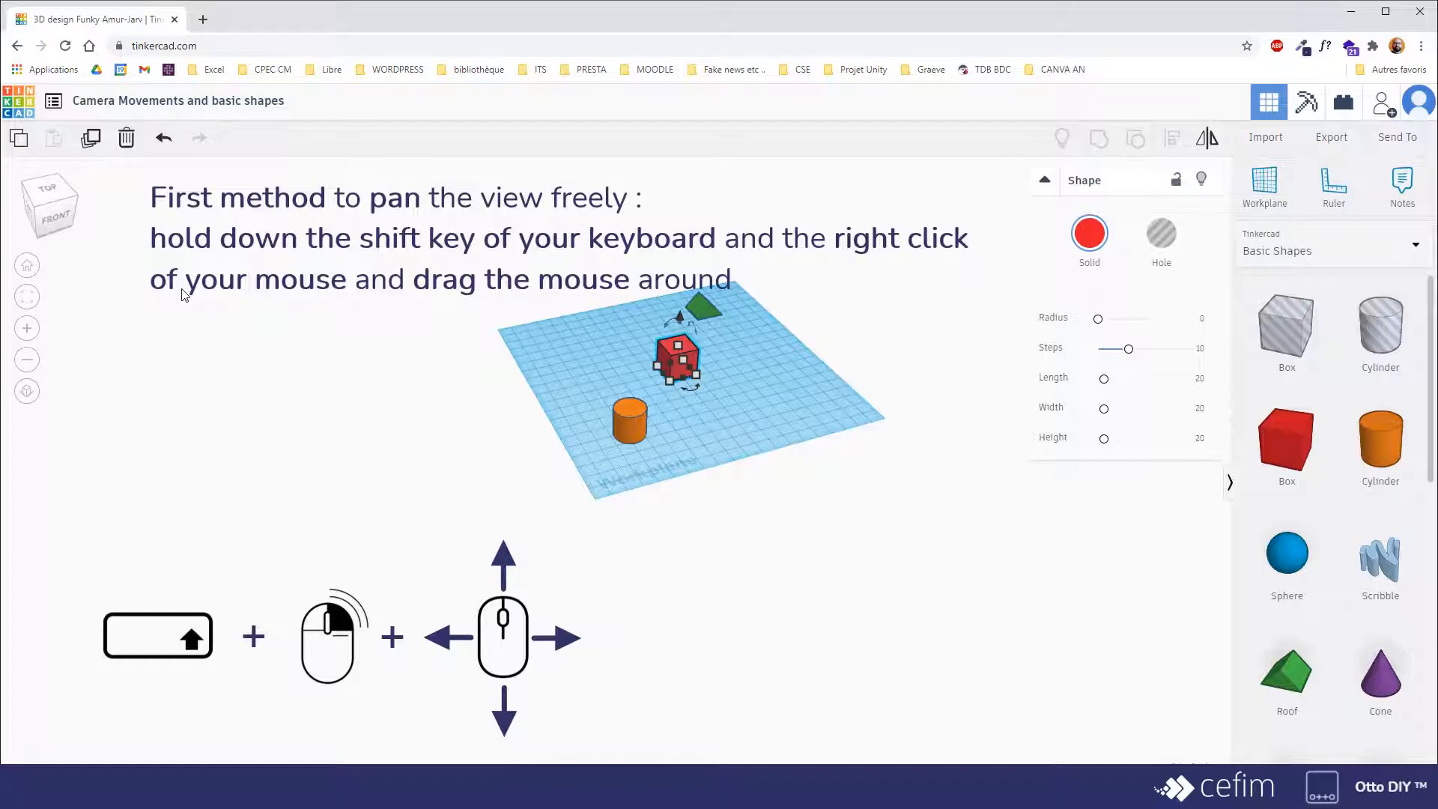
pyautogui.keyDown('shift'); pyautogui.moveTo(550, 331); pyautogui.dragTo(583, 391, button='right'); pyautogui.keyUp('shift')
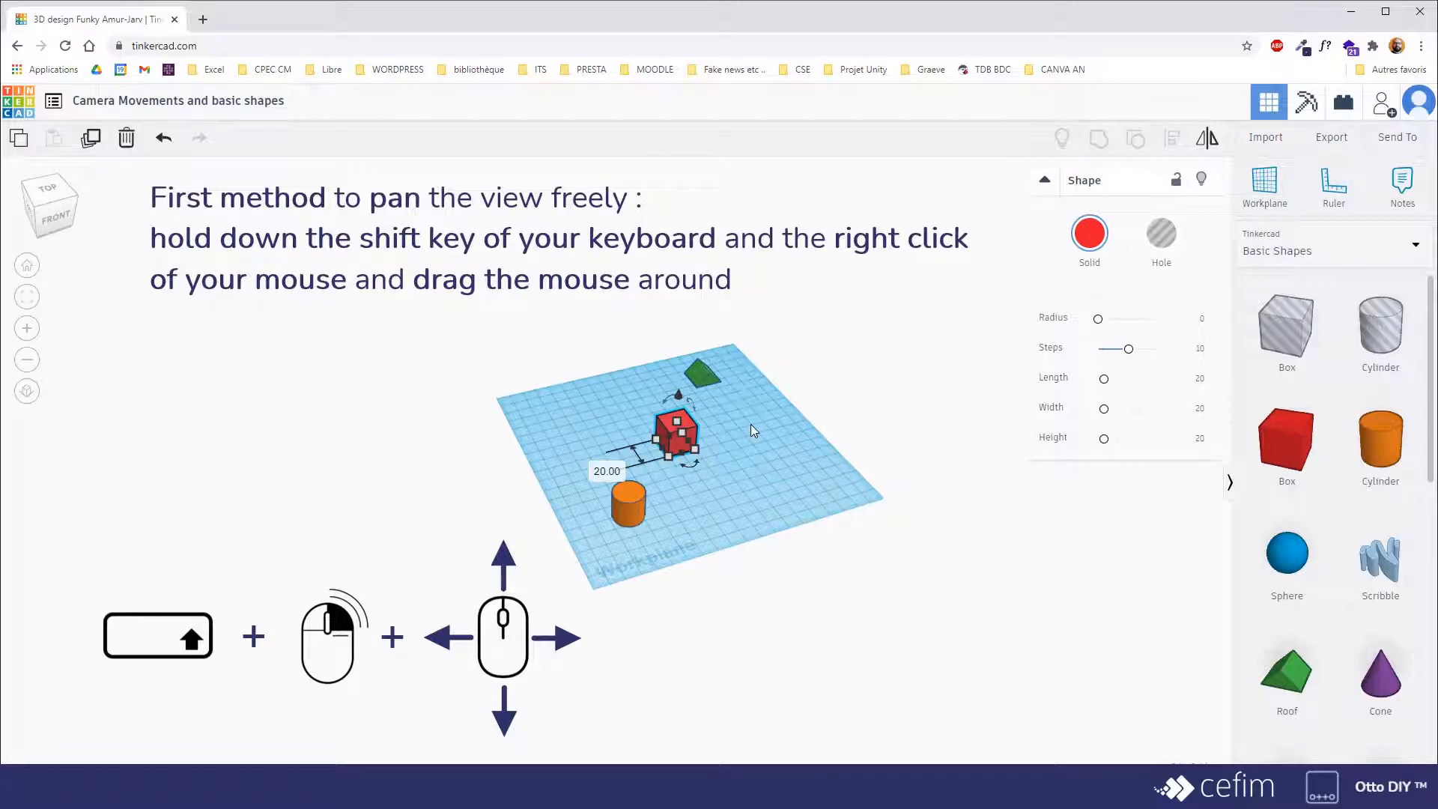
pyautogui.keyDown('shift'); pyautogui.moveTo(753, 421); pyautogui.dragTo(727, 452, button='right'); pyautogui.keyUp('shift')
pyautogui.click(744, 457)
pyautogui.keyDown('shift'); pyautogui.moveTo(878, 481); pyautogui.dragTo(718, 387, button='right'); pyautogui.keyUp('shift')
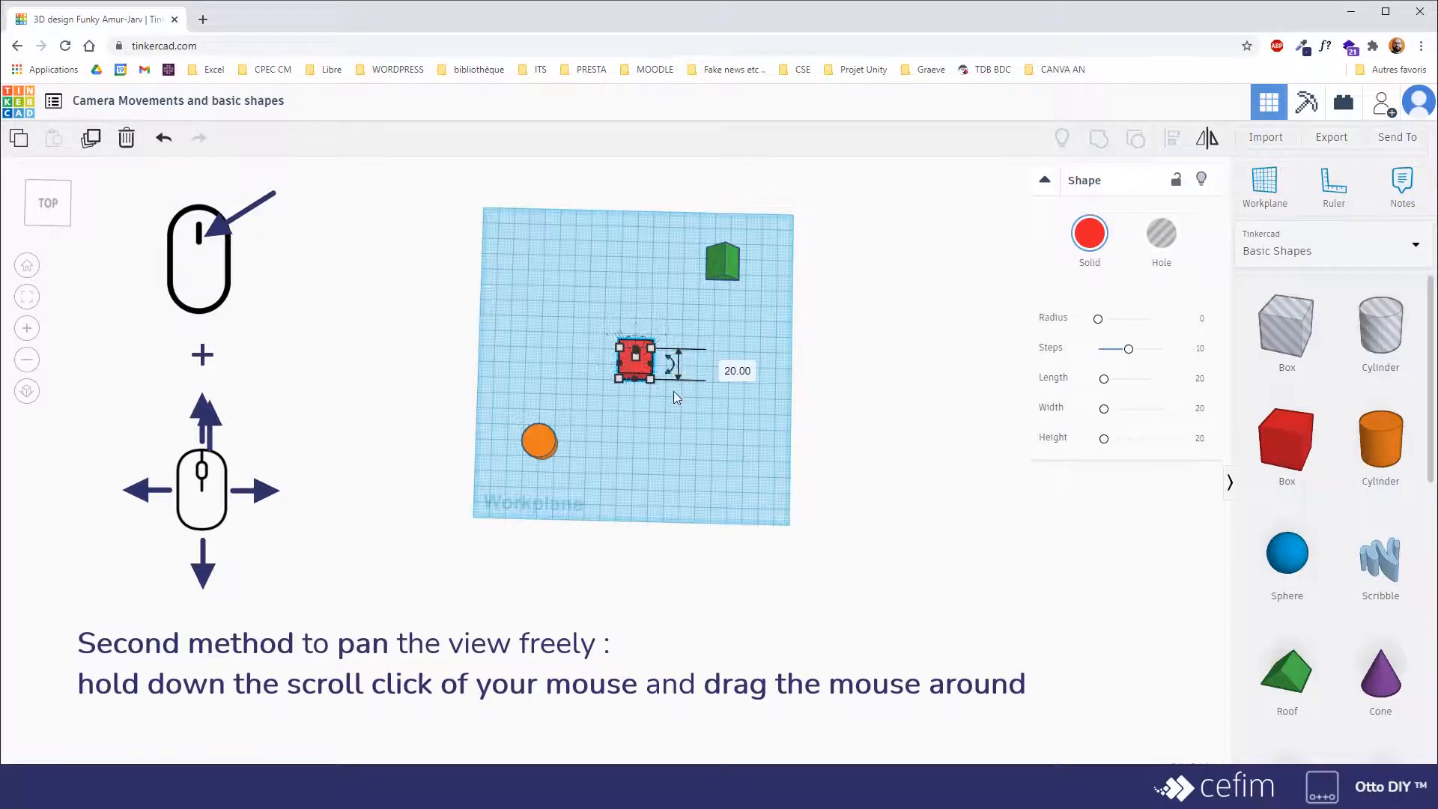
# Zoom in on the shapes from above, pan vertically across the workplane, and restore the home view.
pyautogui.scroll(5, 670, 379)
pyautogui.scroll(-2, 768, 267)
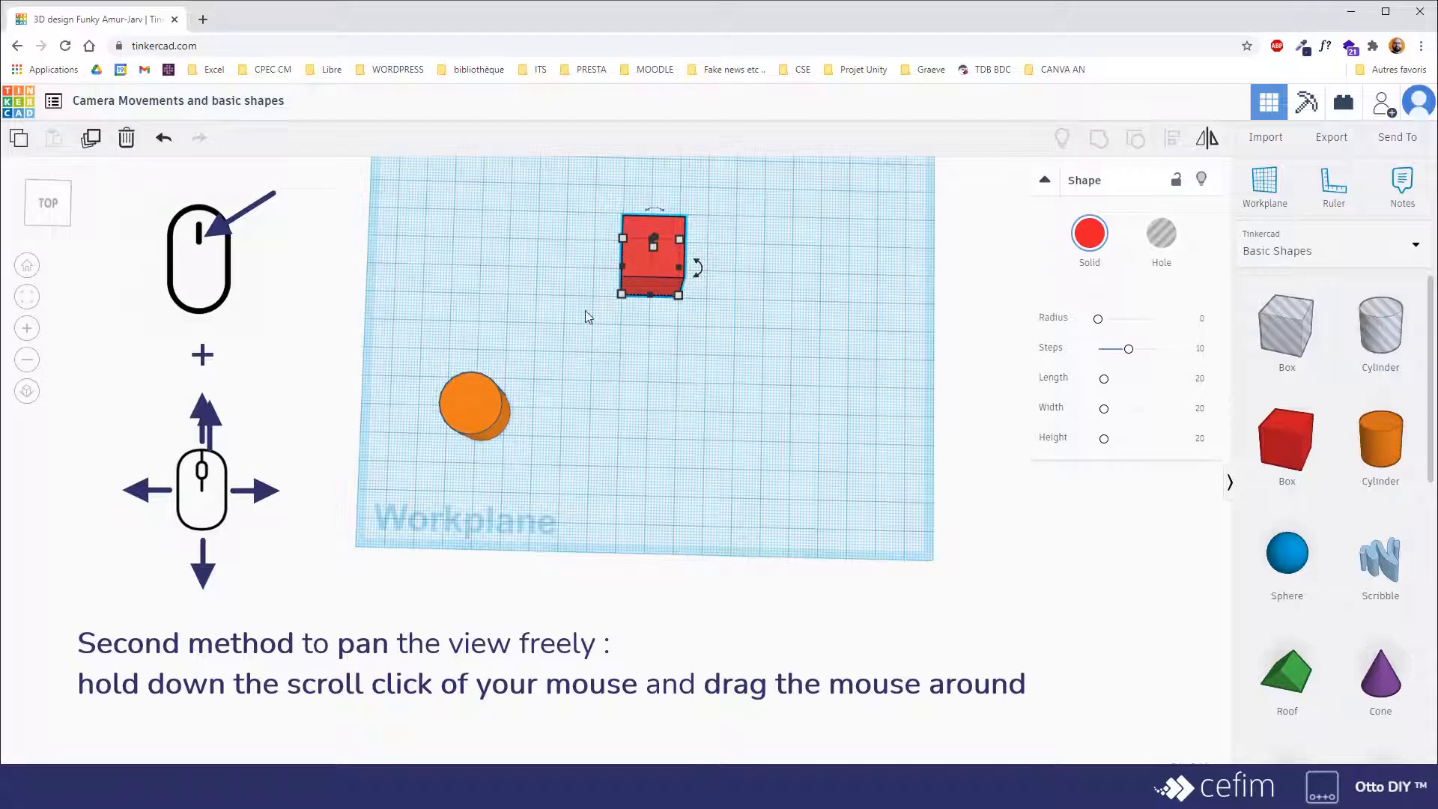
pyautogui.moveTo(567, 341); pyautogui.dragTo(565, 528, button='middle')
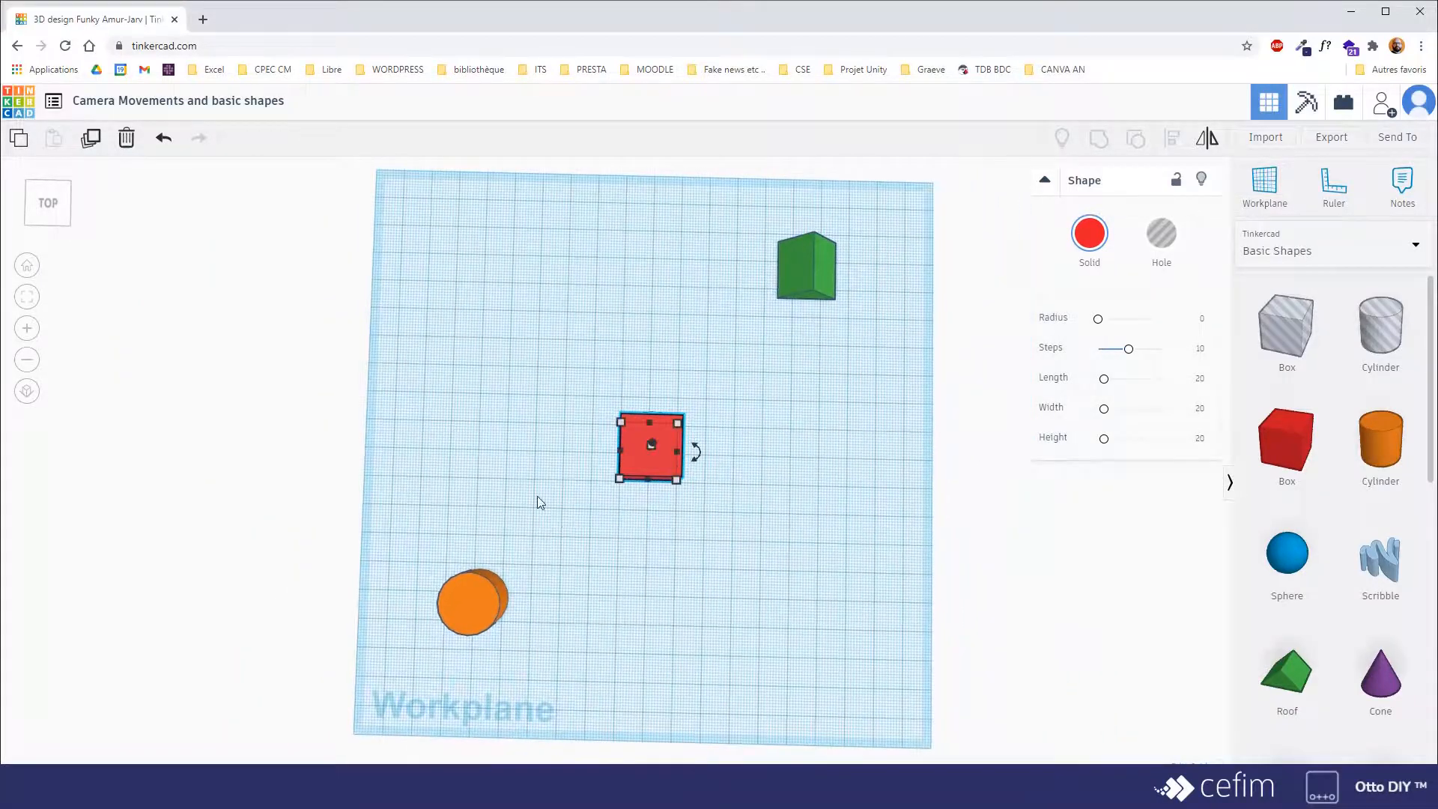
pyautogui.click(27, 266)
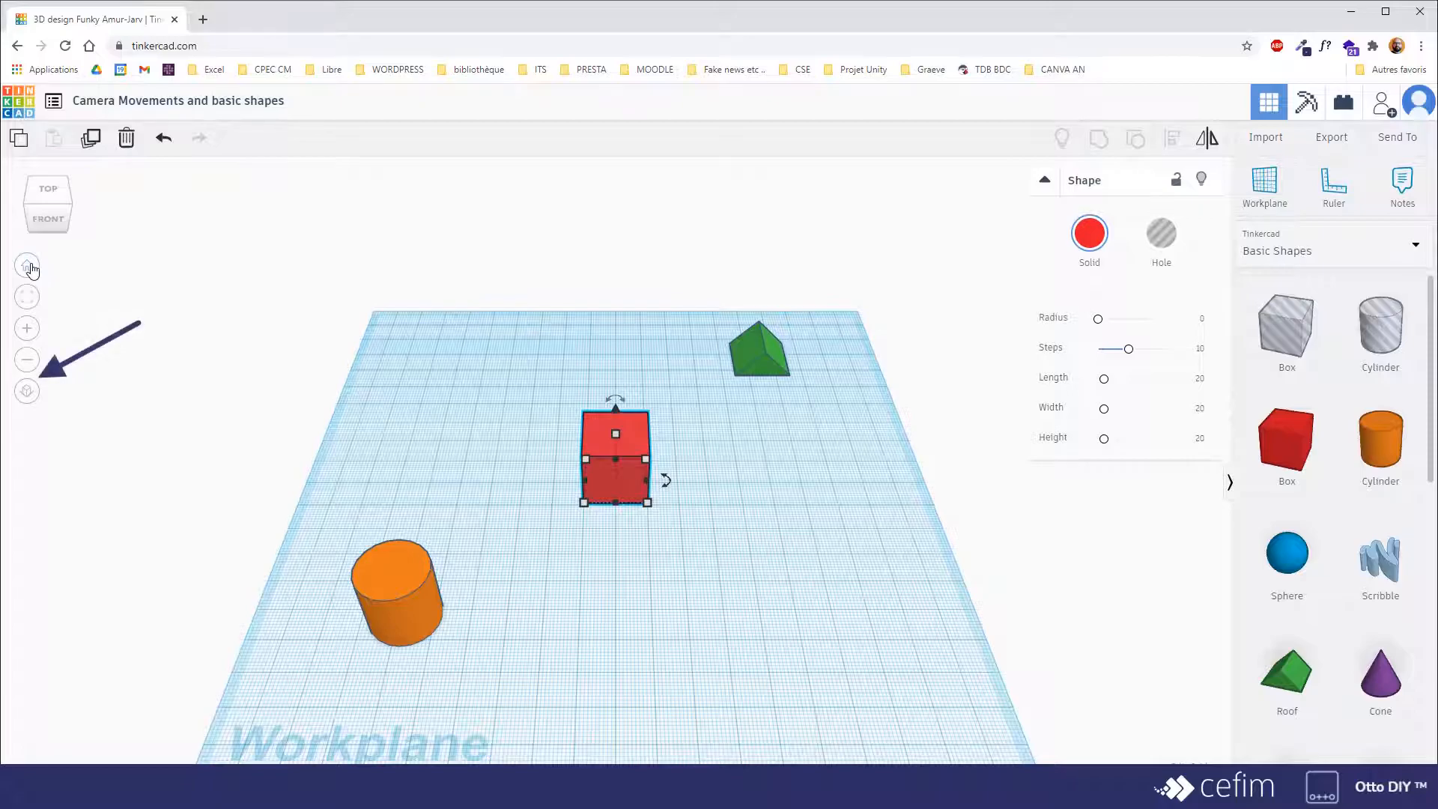
# Switch to the flat orthographic view and look at the three shapes squarely from the front.
pyautogui.click(27, 390)
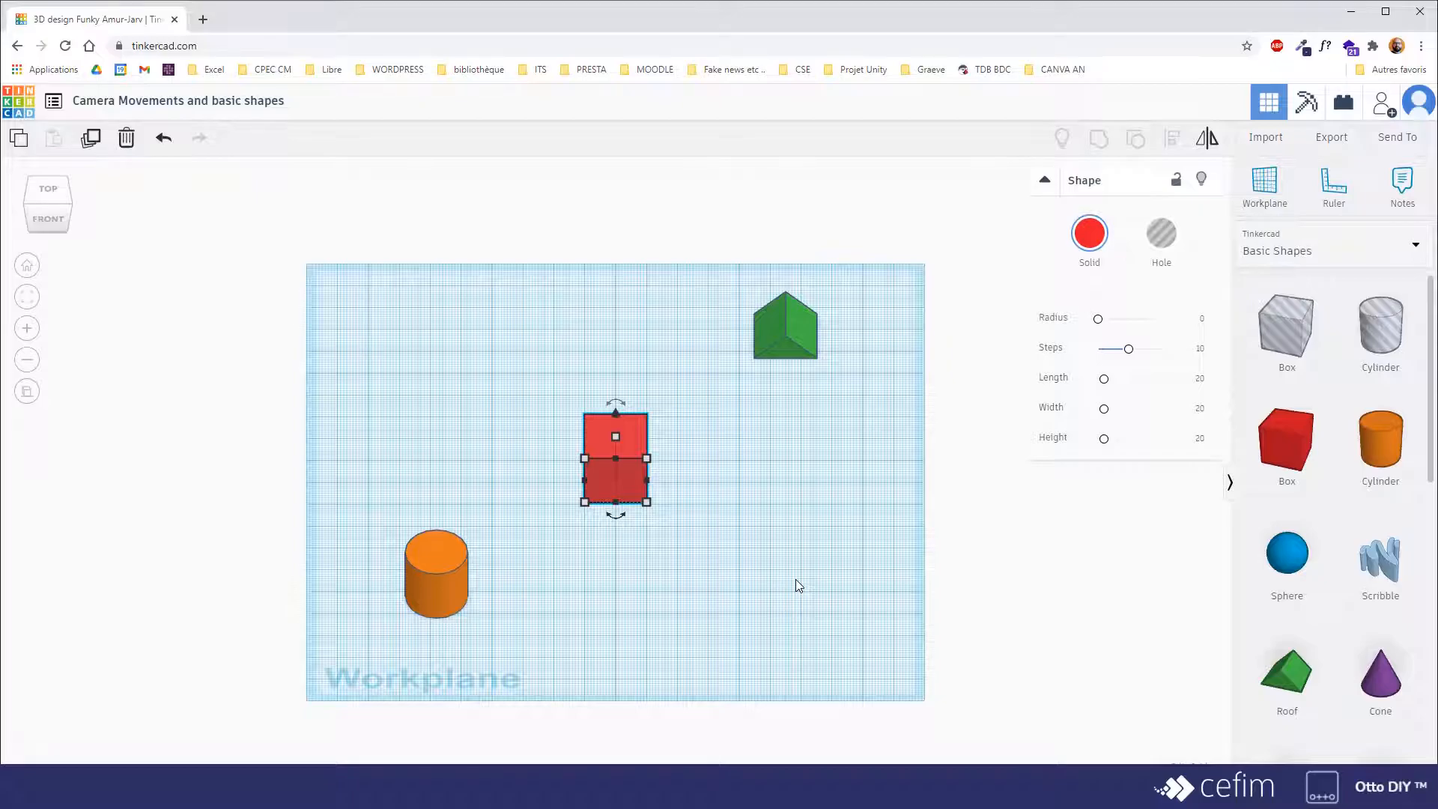
pyautogui.moveTo(819, 586); pyautogui.dragTo(766, 513, button='right')
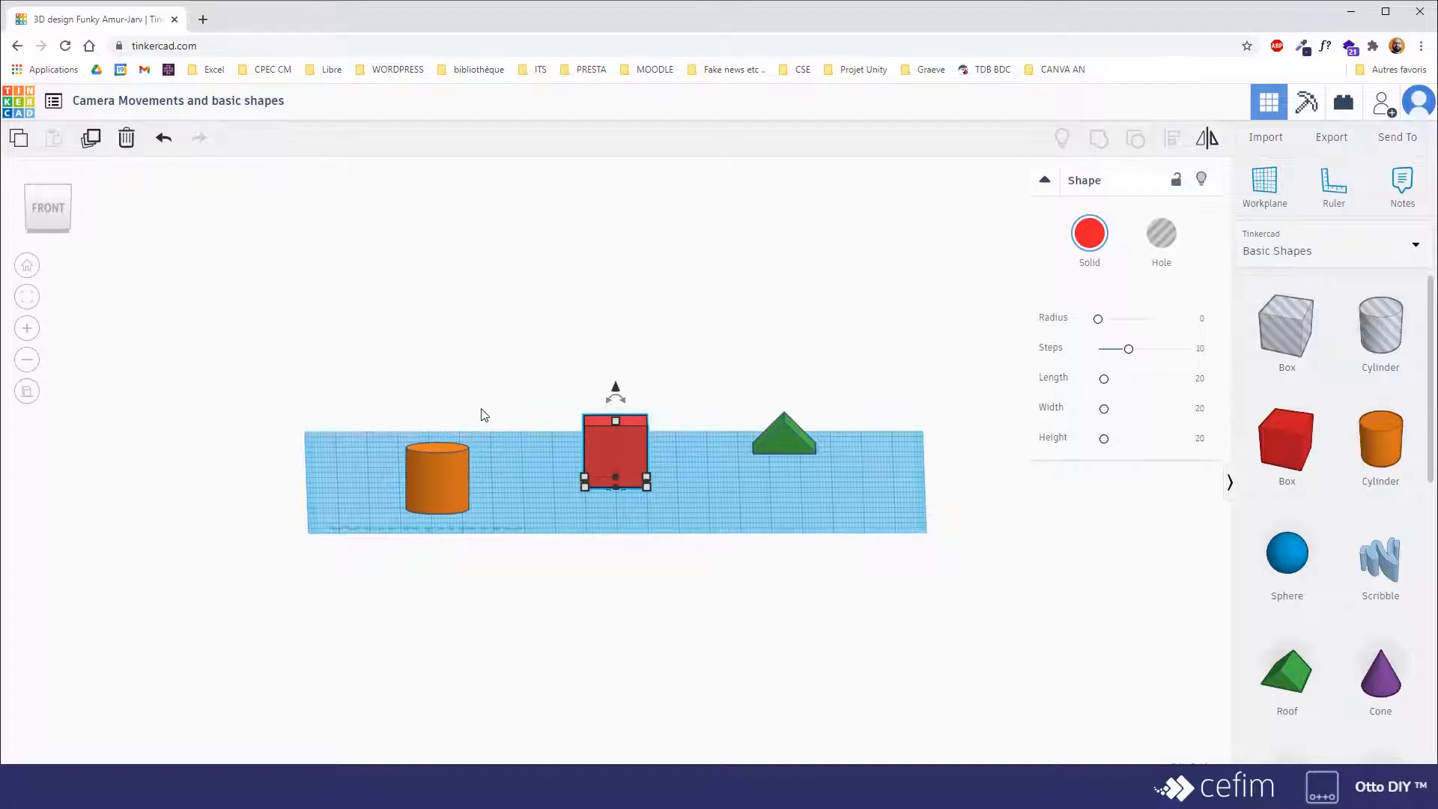
pyautogui.click(56, 209)
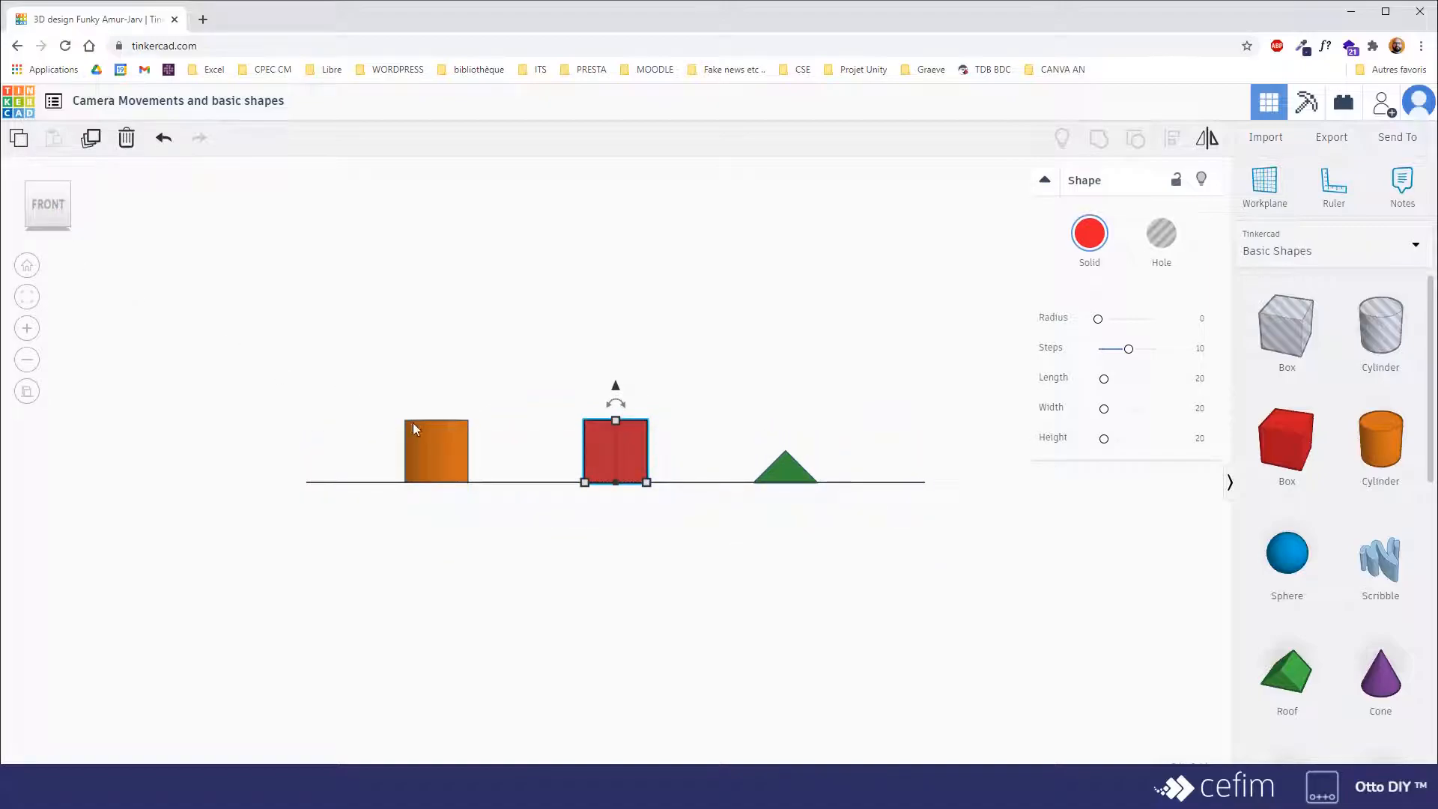
# Compare the cylinder, box and roof from the front, and stretch the roof upward to the same height as the box.
pyautogui.click(446, 442)
pyautogui.click(640, 453)
pyautogui.click(781, 462)
pyautogui.moveTo(785, 451); pyautogui.dragTo(794, 427)
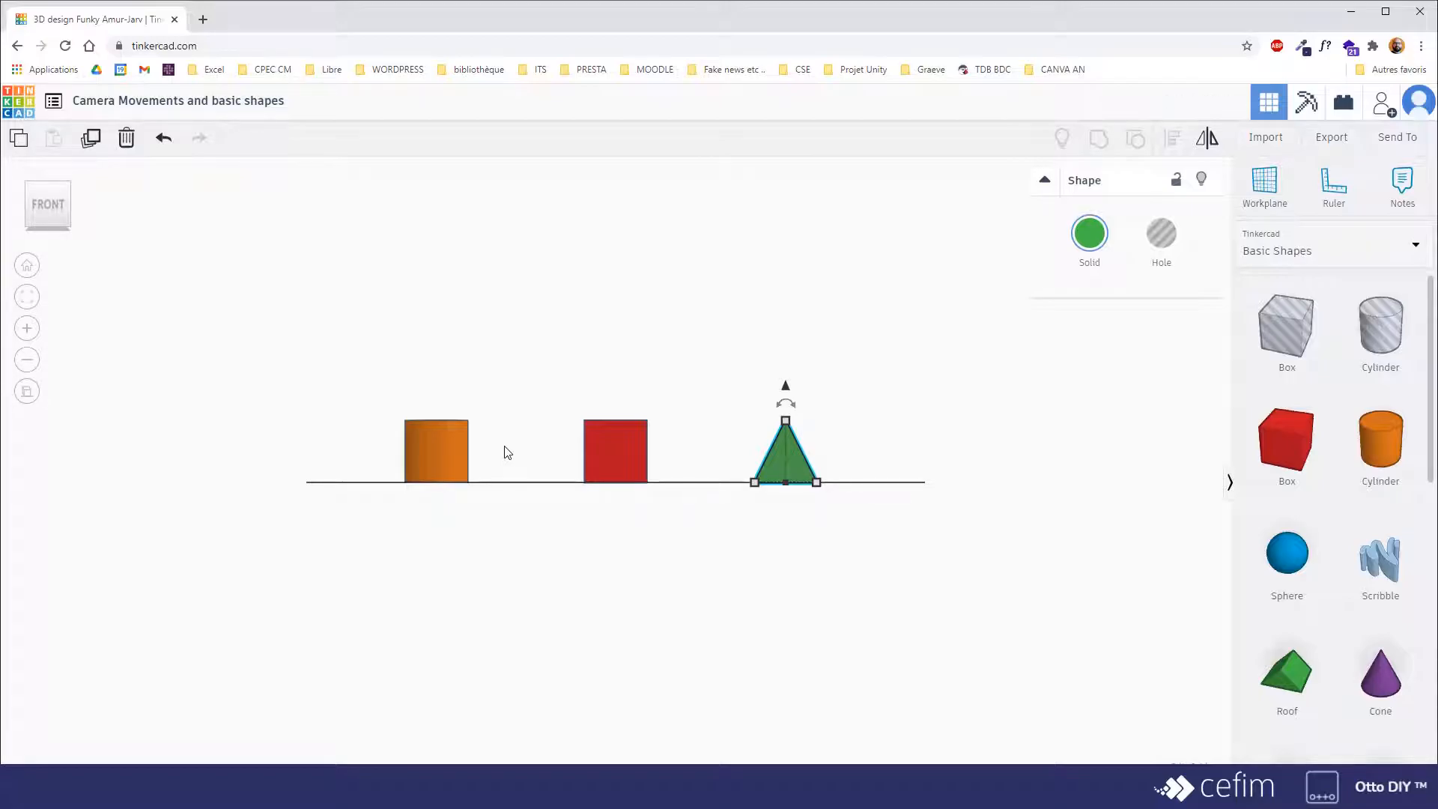
# Orbit to an angled view, alternate between orthographic and perspective projection, finish in perspective, and restore the home view.
pyautogui.moveTo(523, 381); pyautogui.dragTo(563, 458, button='right')
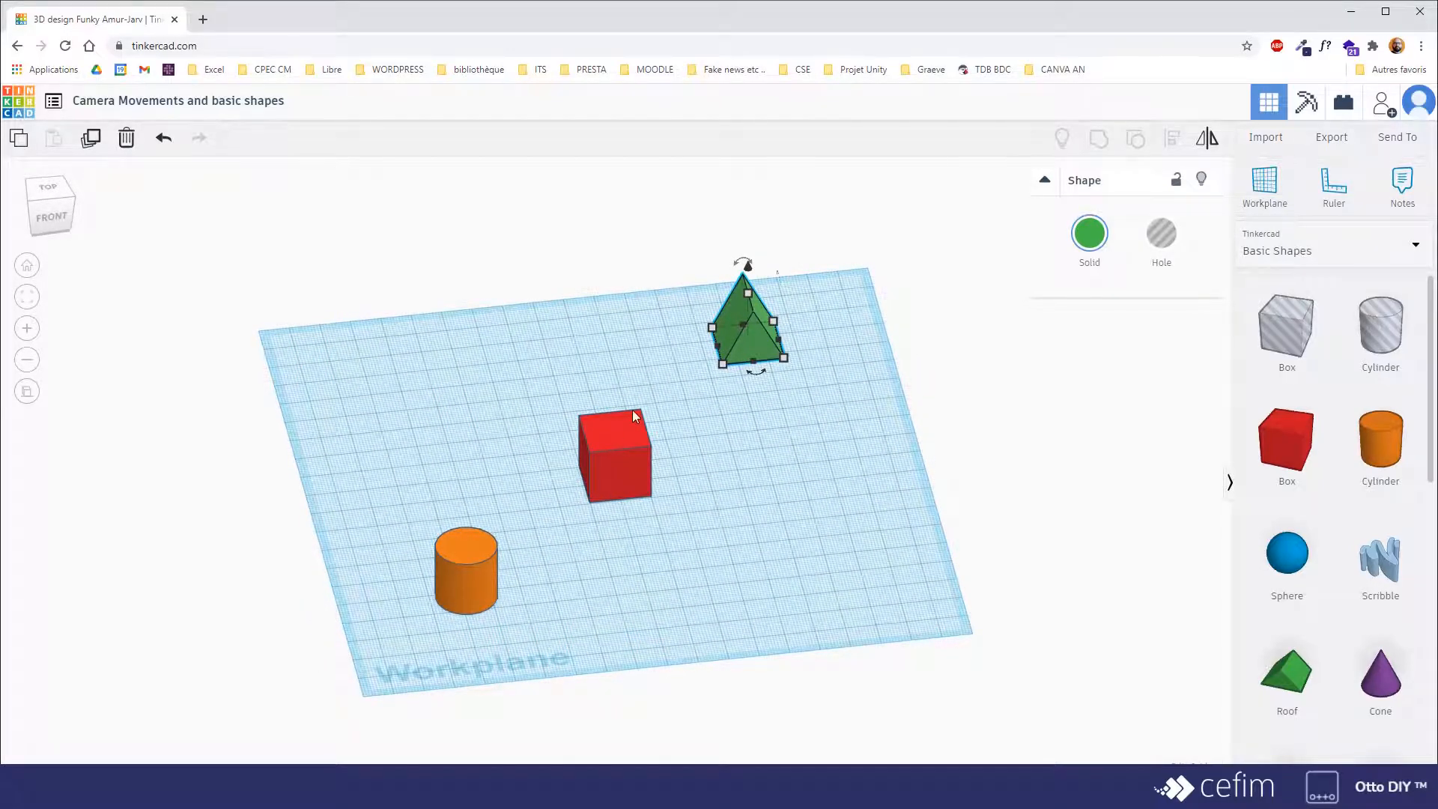
pyautogui.click(30, 392)
pyautogui.click(31, 393)
pyautogui.click(32, 393)
pyautogui.click(31, 392)
pyautogui.click(31, 392)
pyautogui.click(31, 393)
pyautogui.click(31, 393)
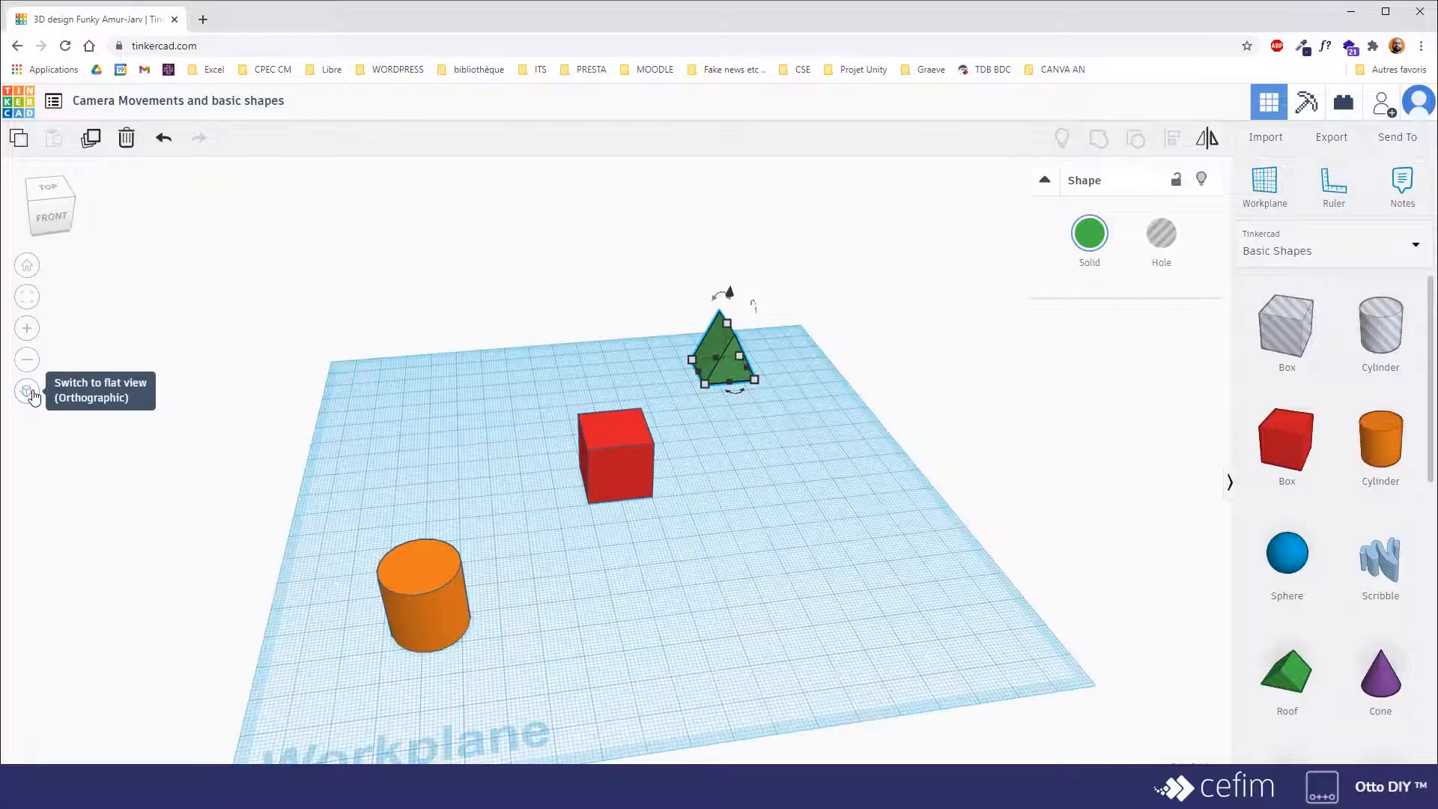
pyautogui.click(25, 266)
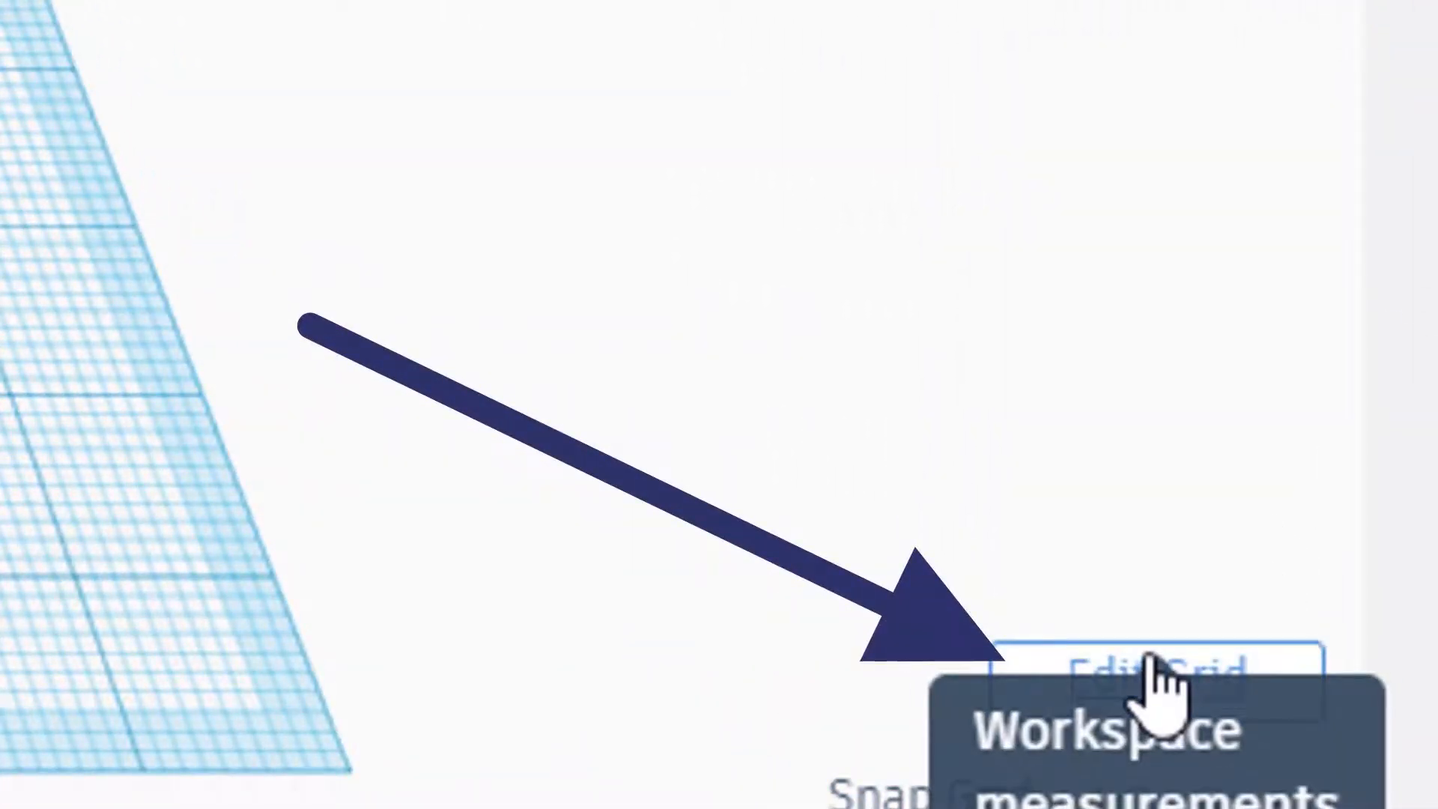
# Open the workplane's grid properties and examine the units, width and length settings.
pyautogui.click(1146, 688)
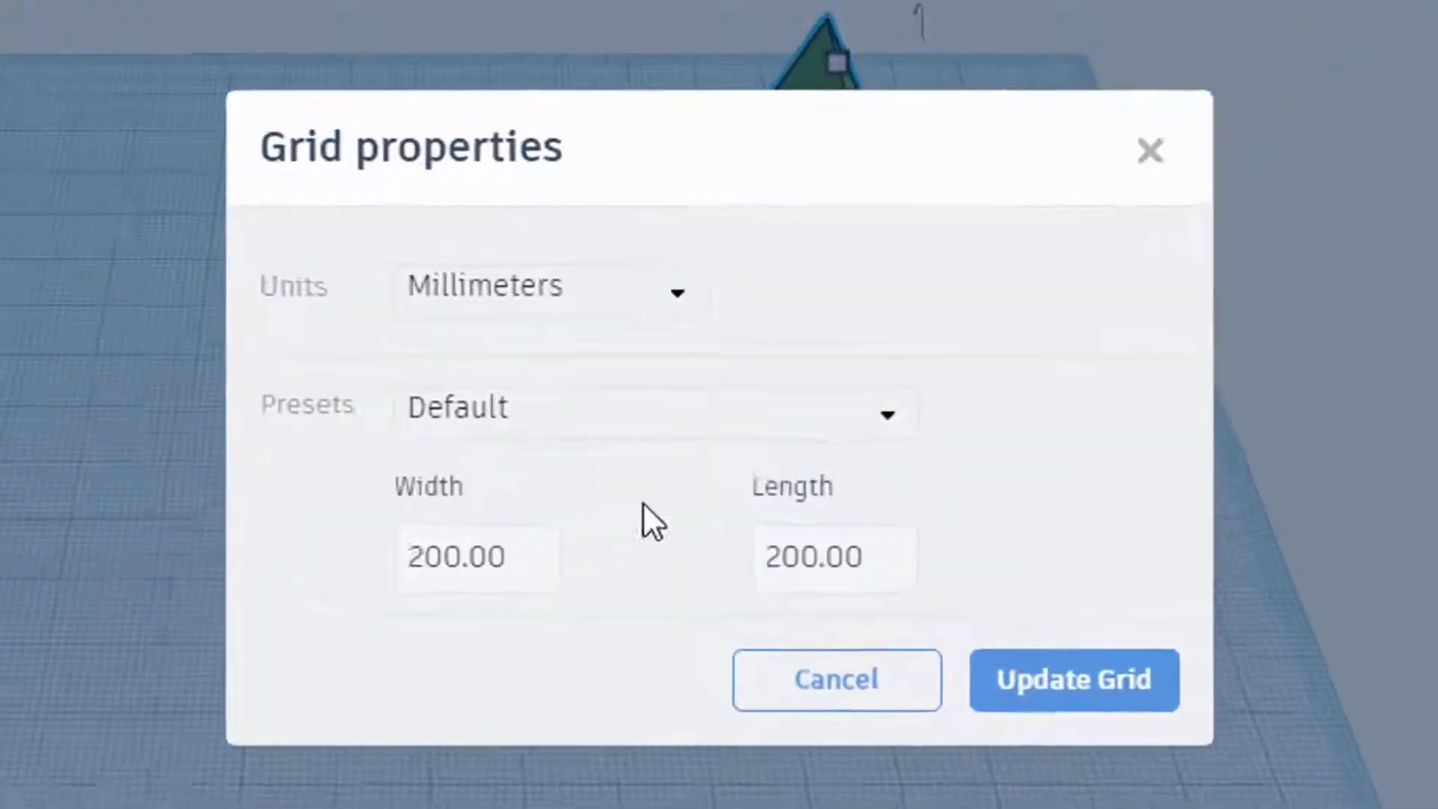
pyautogui.click(633, 483)
pyautogui.click(798, 573)
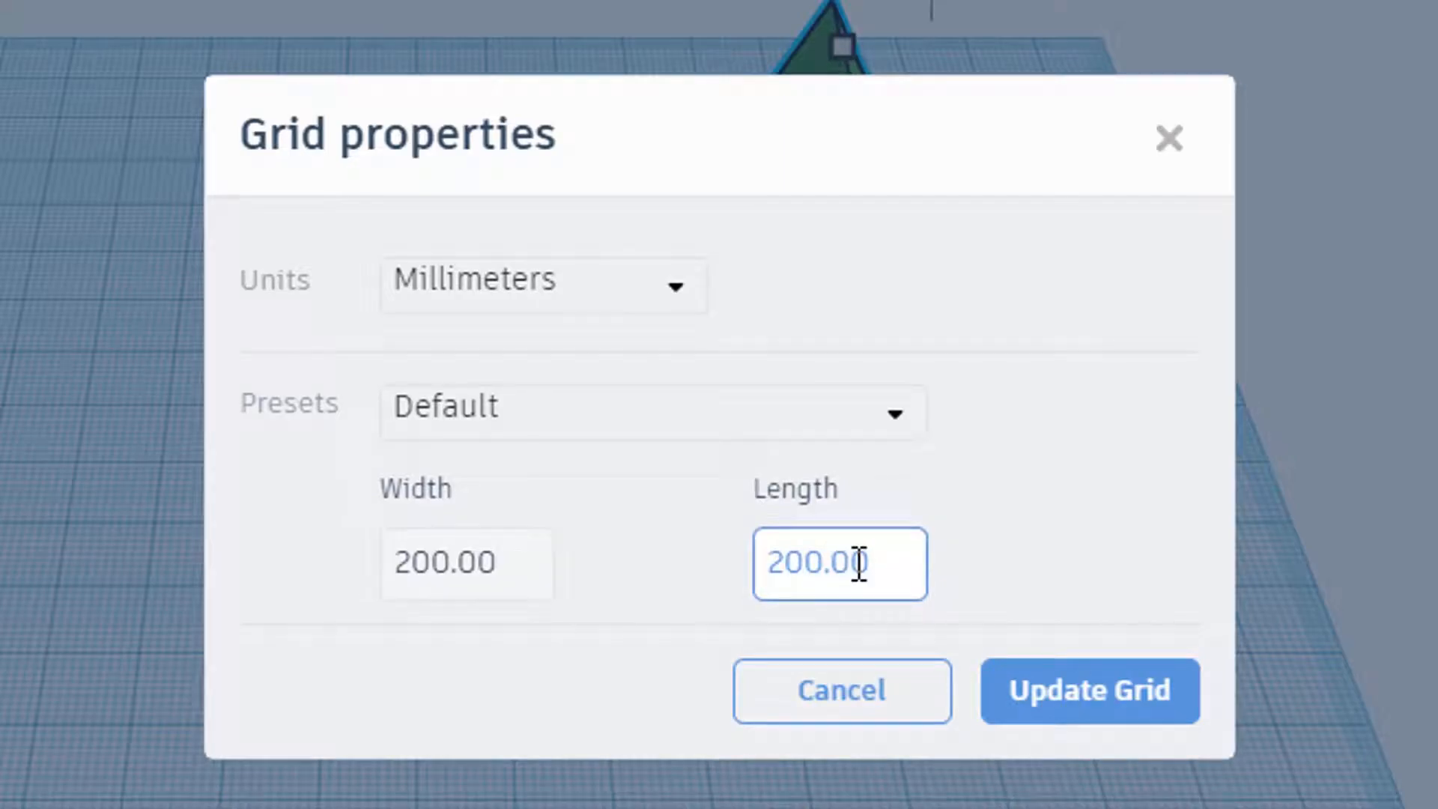
pyautogui.click(837, 520)
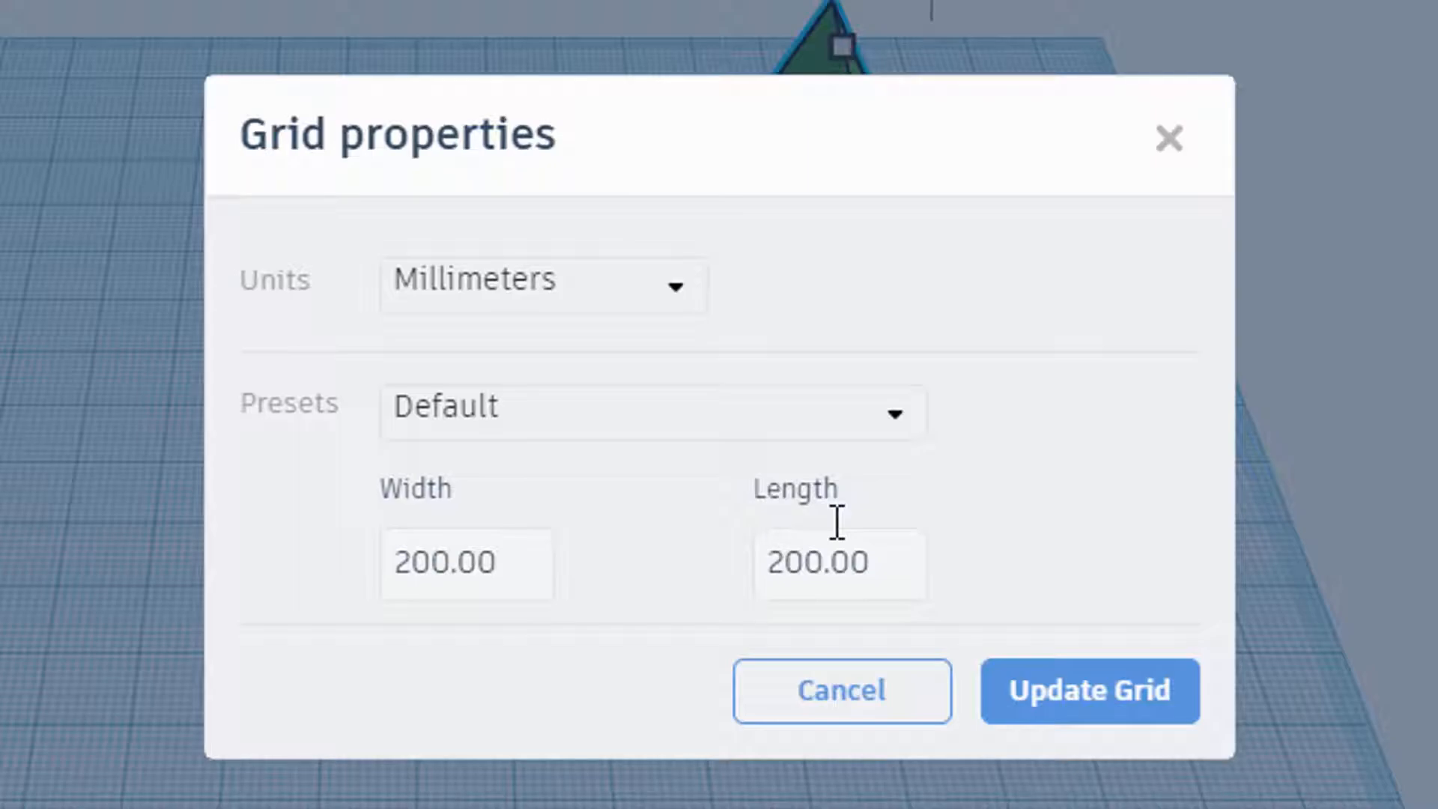
# Look through the printer presets for the workplane grid, choose Custom, and check that its width and length can be edited.
pyautogui.click(725, 411)
pyautogui.scroll(-3, 572, 526)
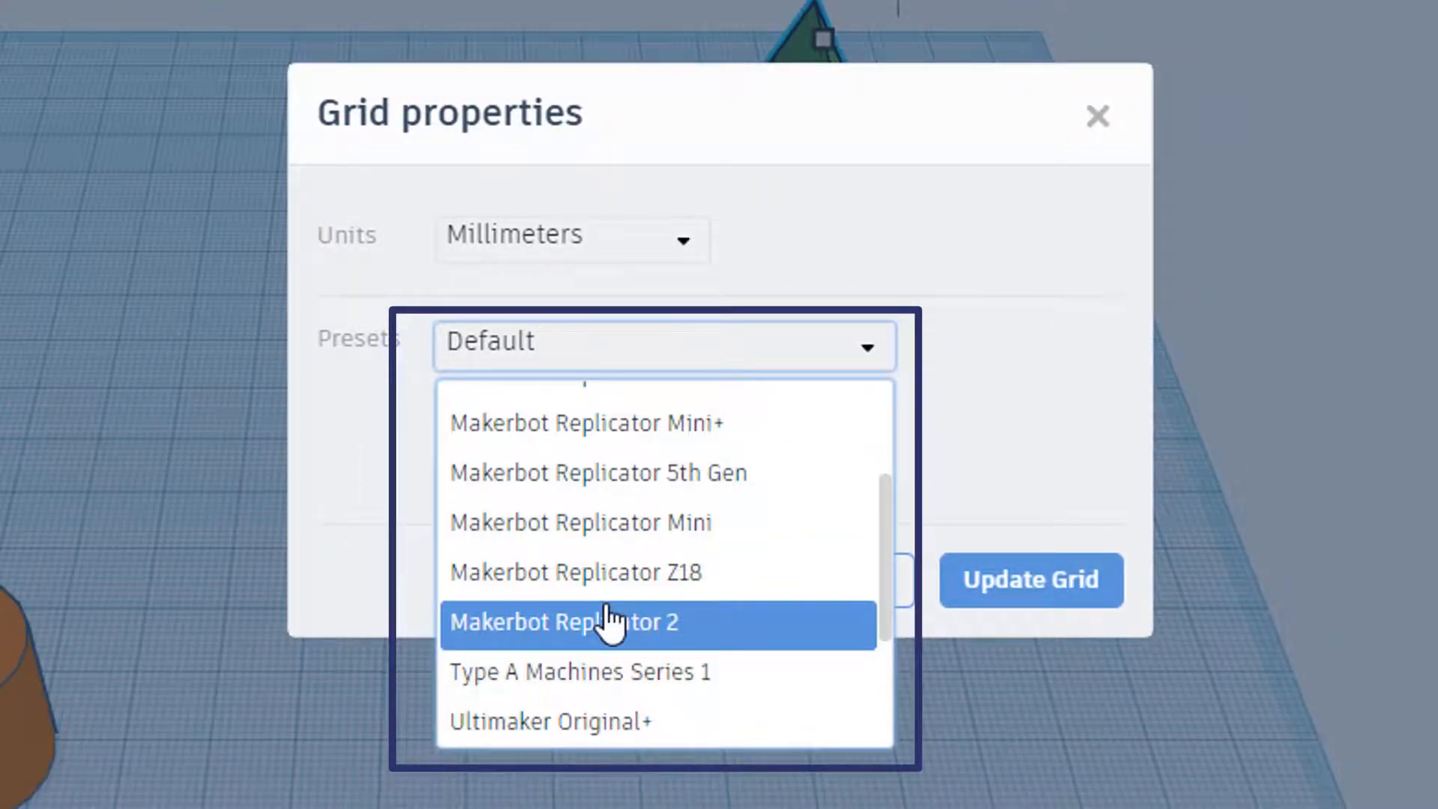
pyautogui.scroll(3, 633, 633)
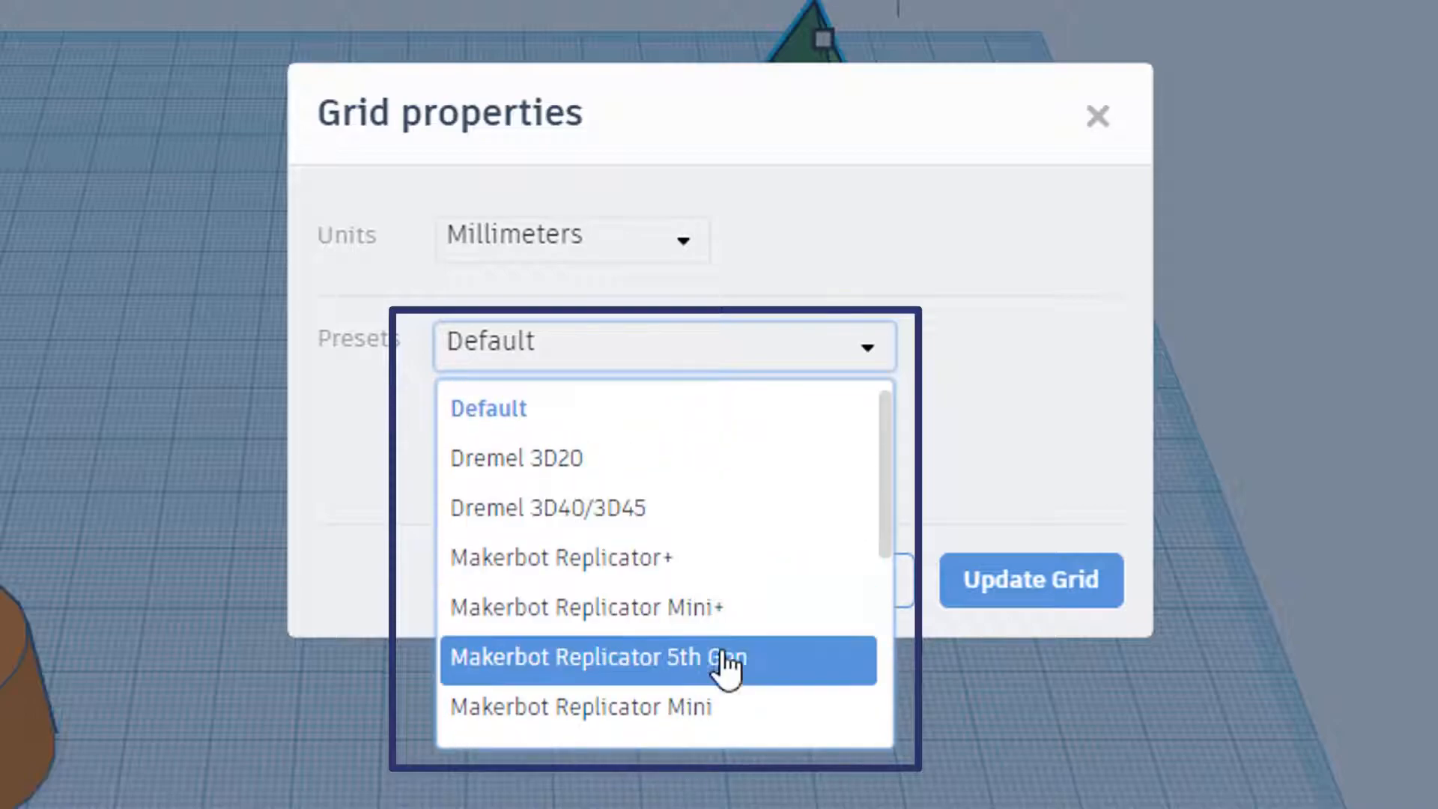
pyautogui.scroll(-3, 700, 517)
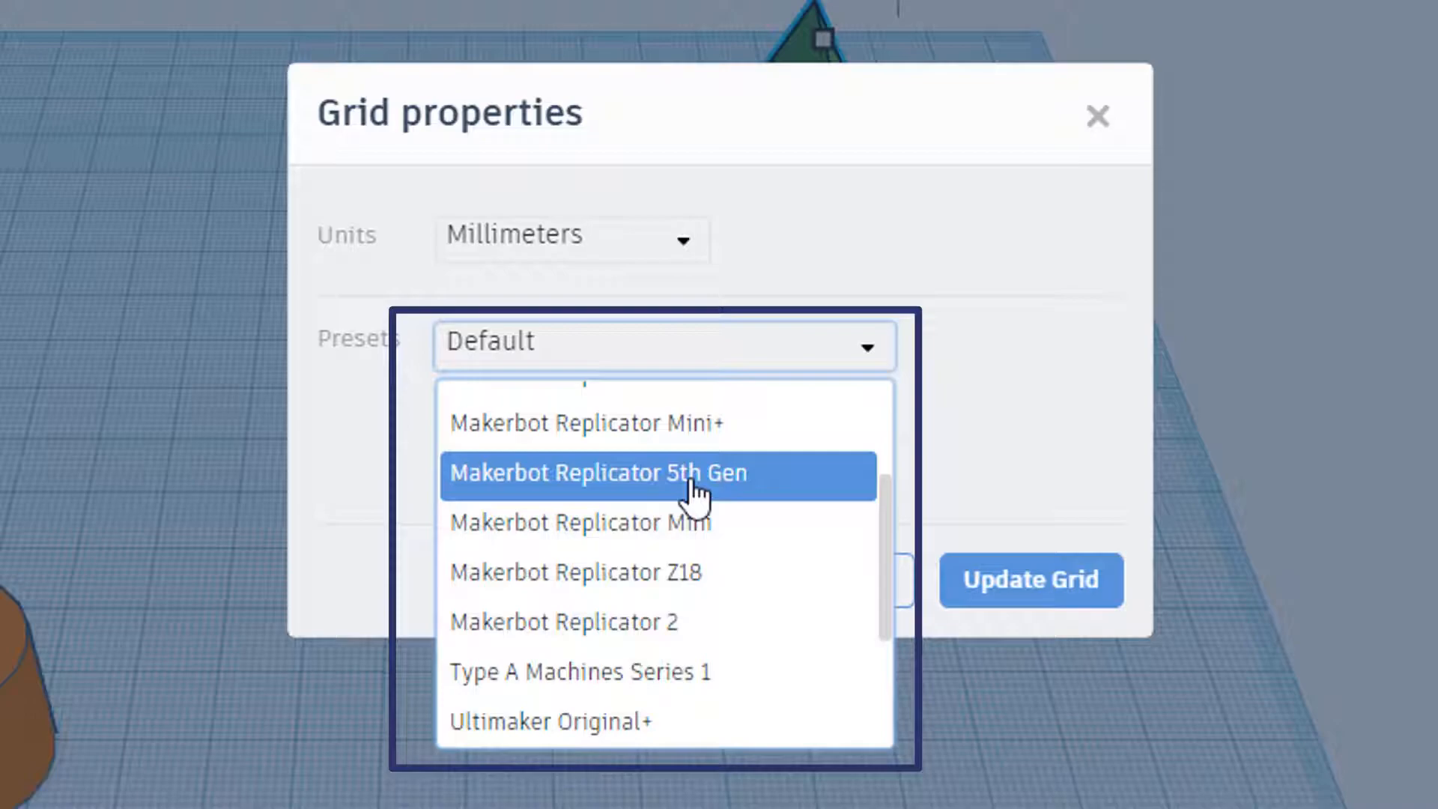
pyautogui.scroll(-3, 682, 524)
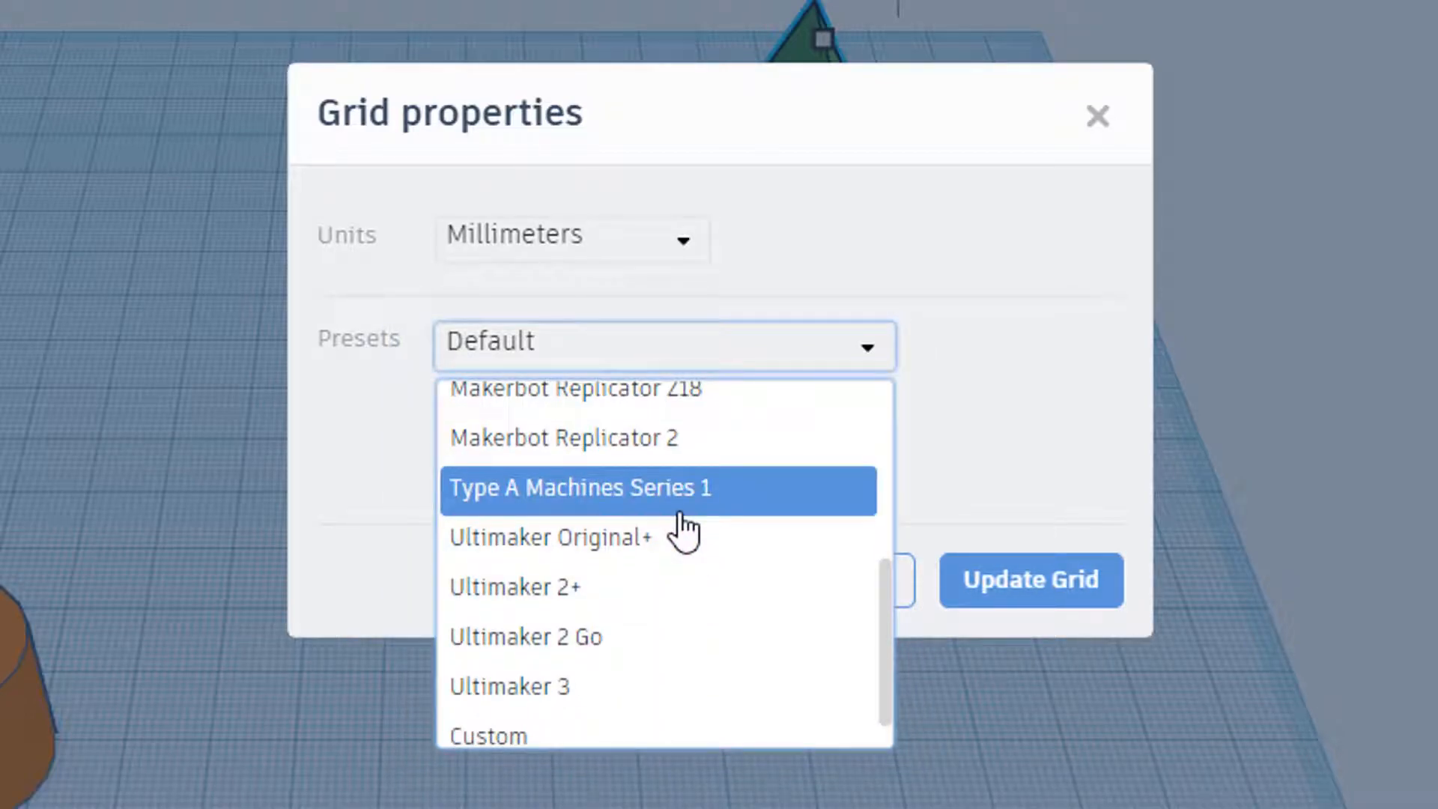
pyautogui.scroll(-1, 652, 517)
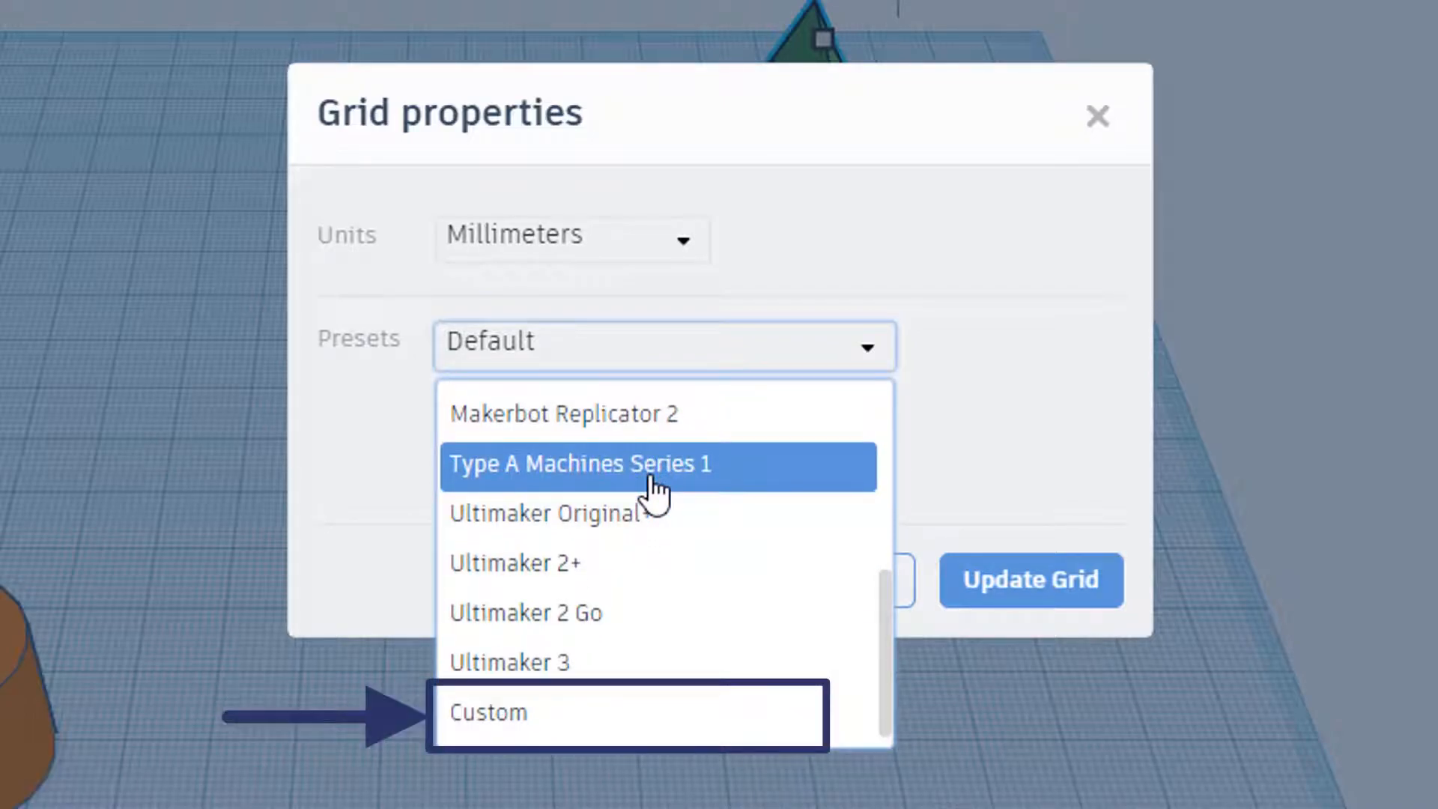
pyautogui.click(583, 715)
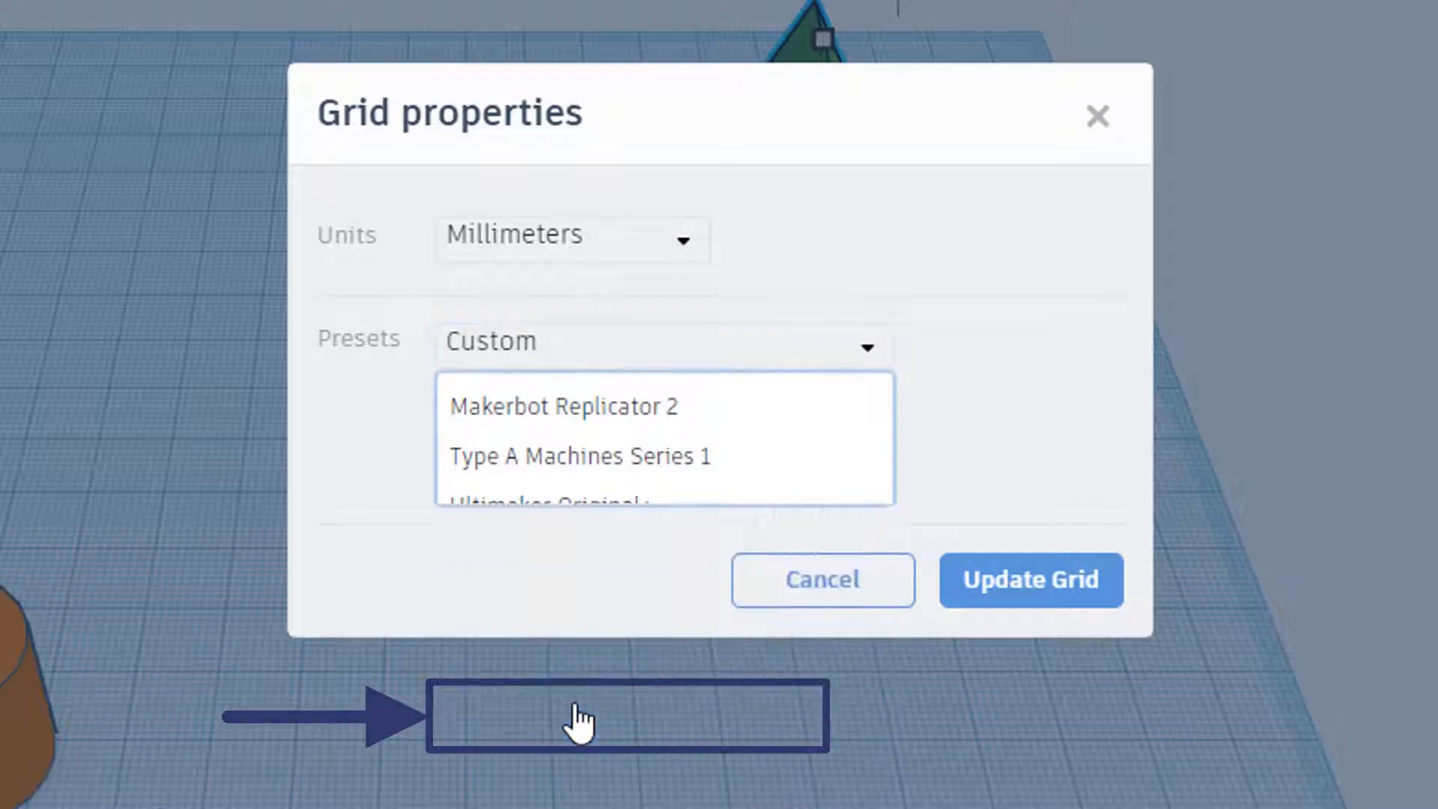
pyautogui.click(543, 479)
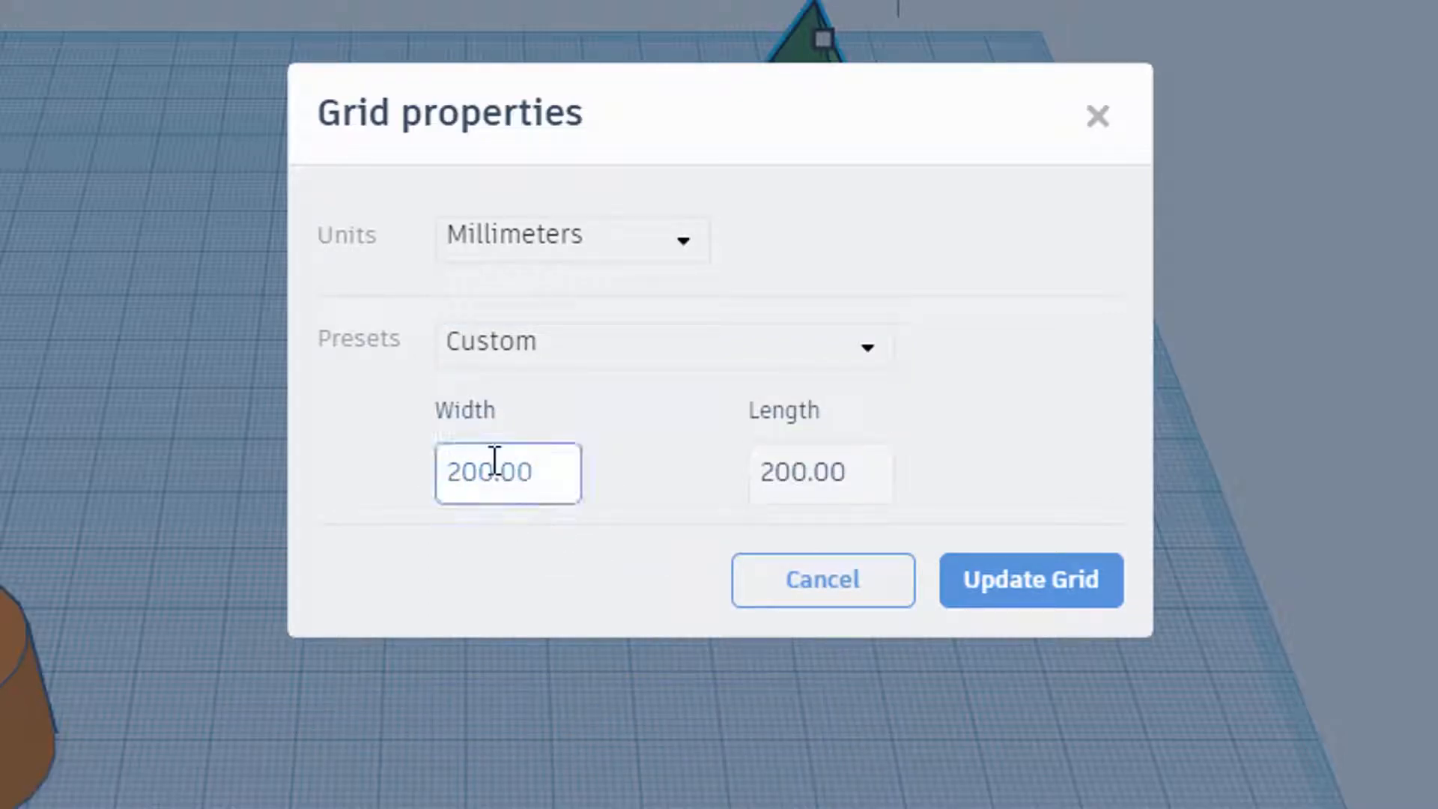
pyautogui.click(792, 487)
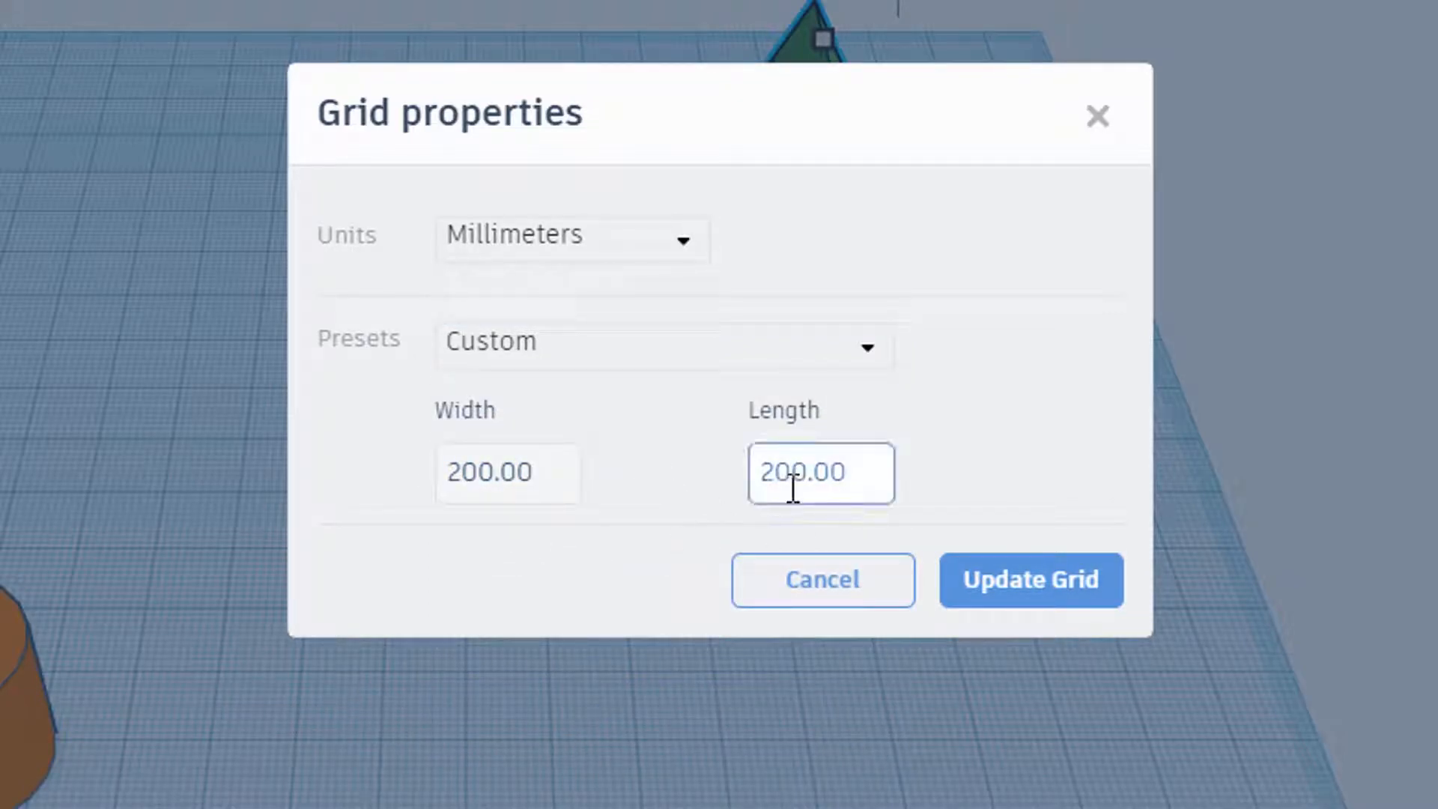
# Switch the grid units to Inches and set them back to Millimeters.
pyautogui.click(678, 244)
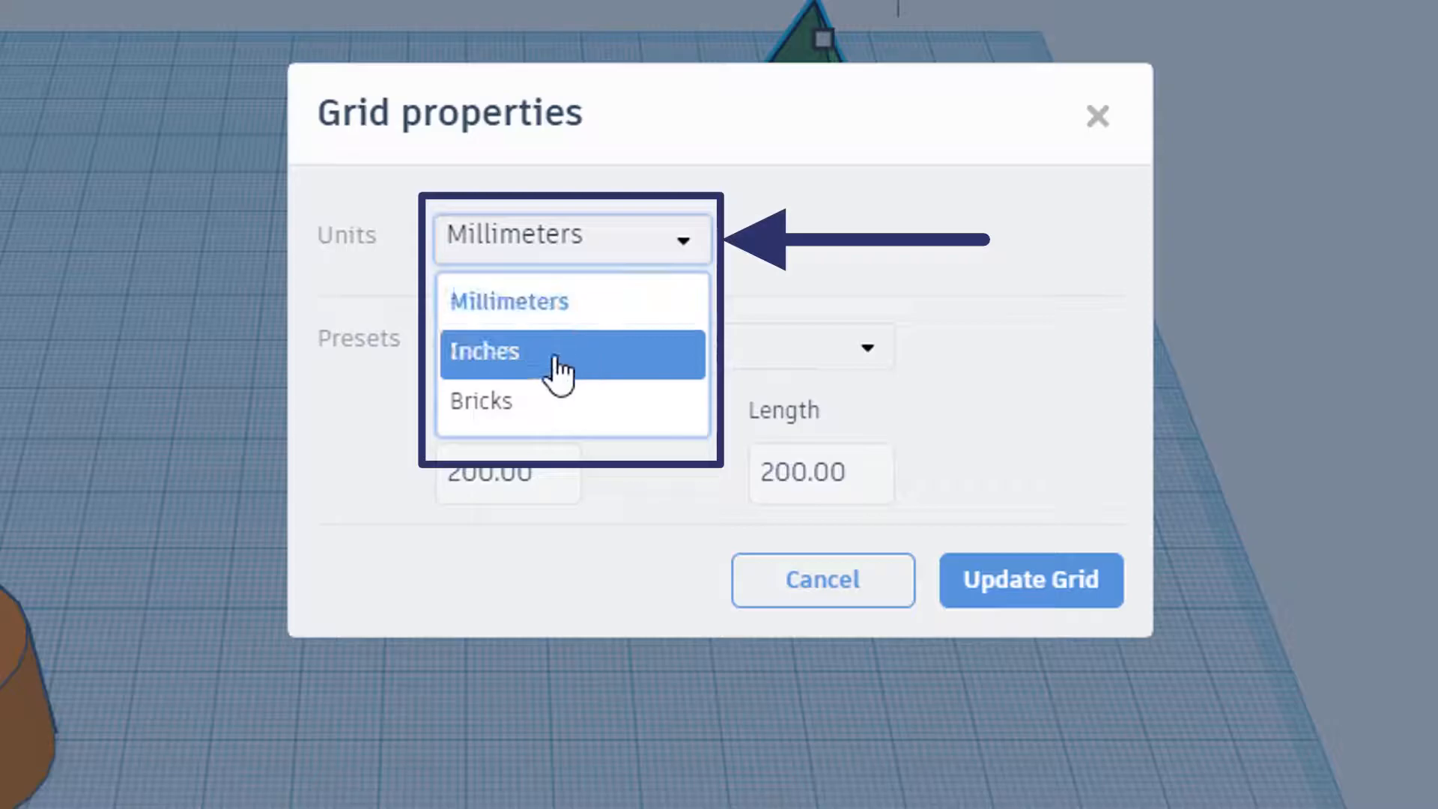
pyautogui.click(537, 354)
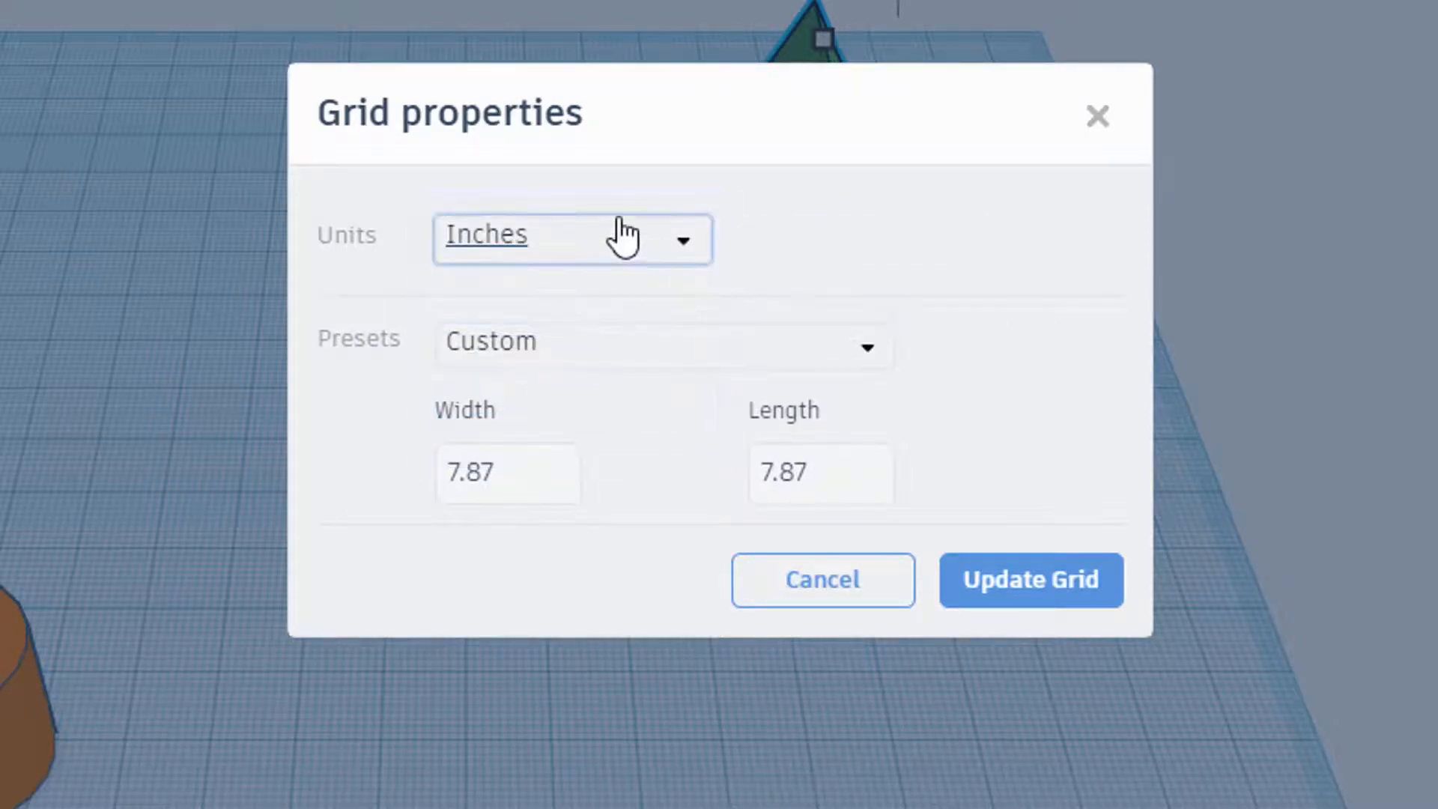
pyautogui.click(599, 238)
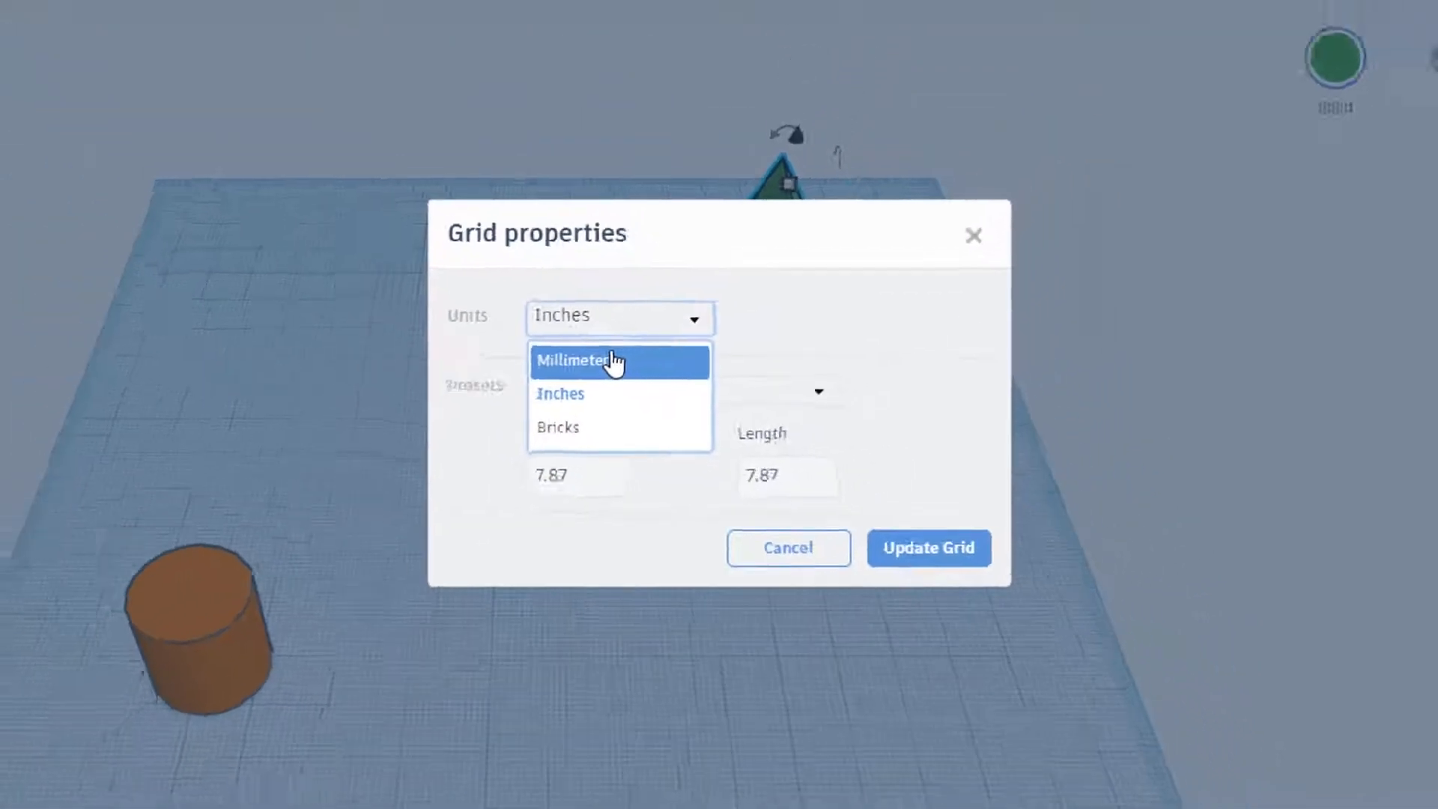
pyautogui.click(613, 362)
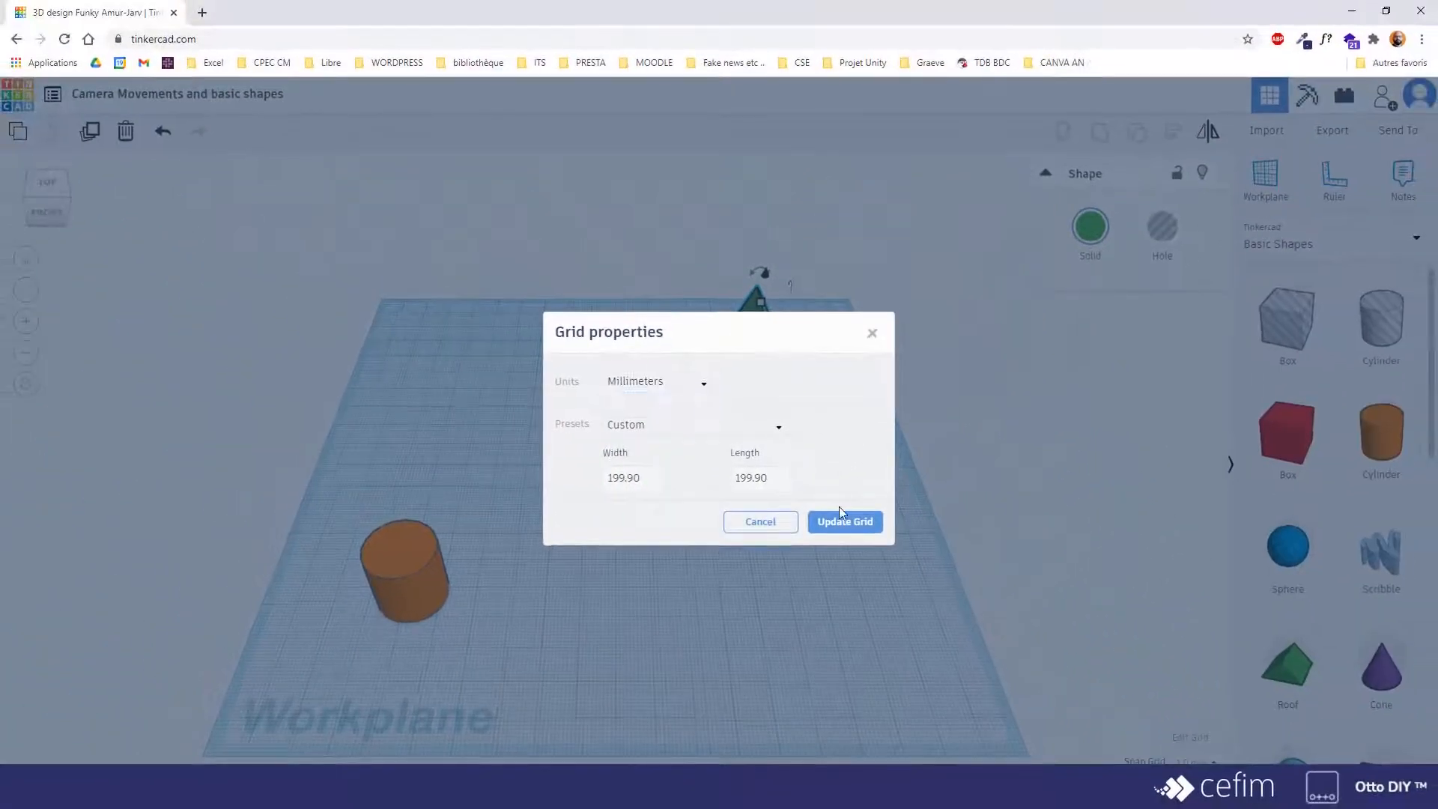
# Apply the custom grid settings to the workplane and leave the design for the Tinkercad dashboard.
pyautogui.click(840, 523)
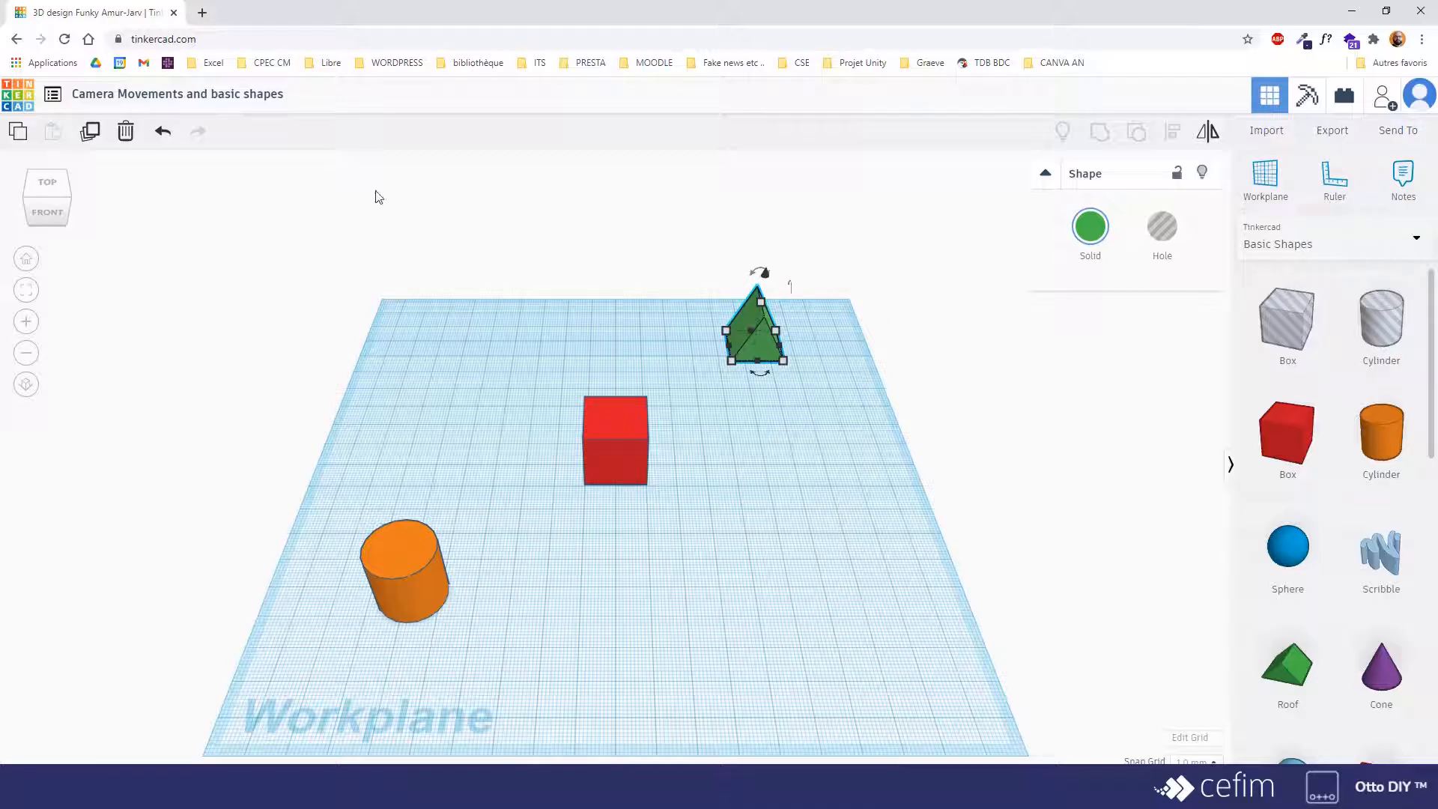
pyautogui.click(18, 91)
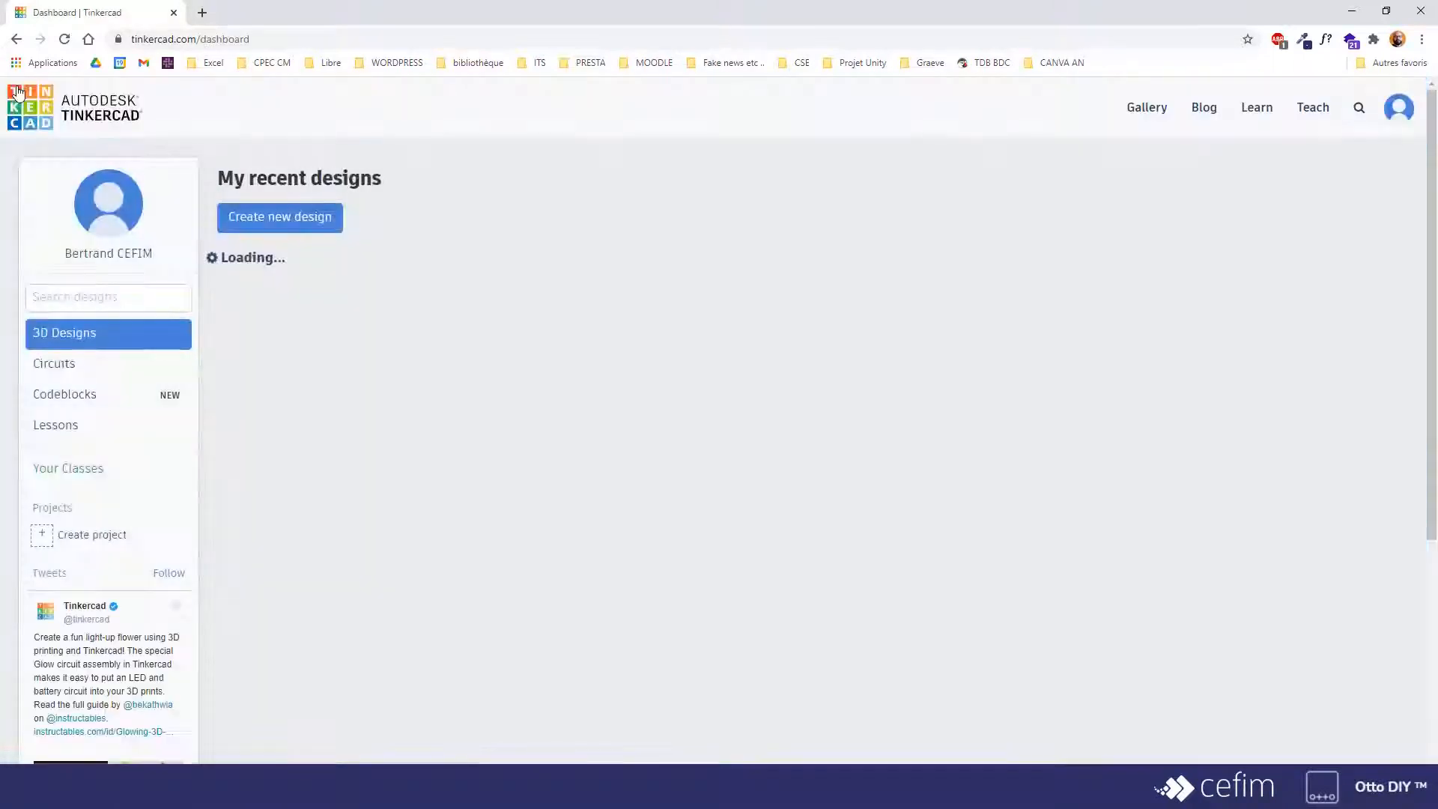